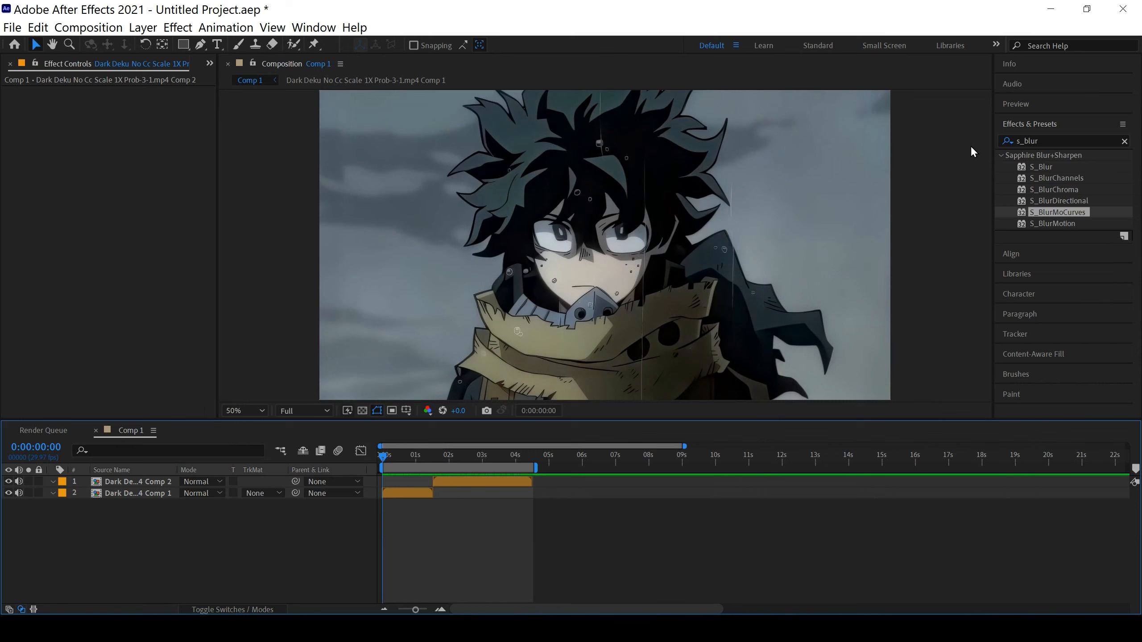
Step: Apply the S_BlurMoCurves effect to both clip layers, Comp 1 and Comp 2
drag(383, 458, 422, 448)
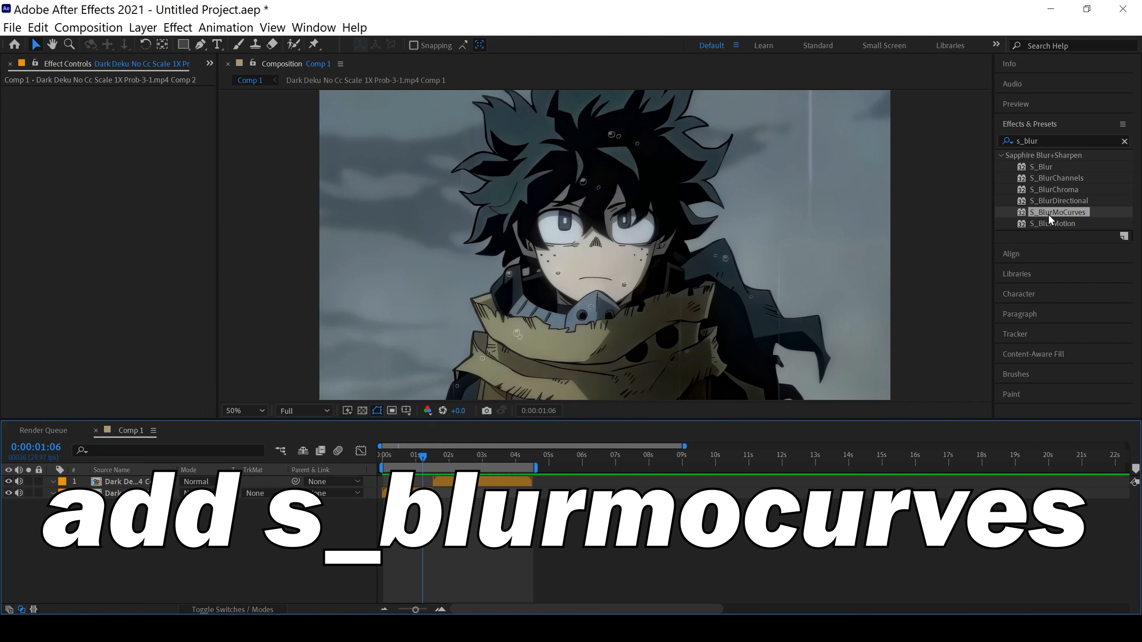
drag(1072, 216, 418, 494)
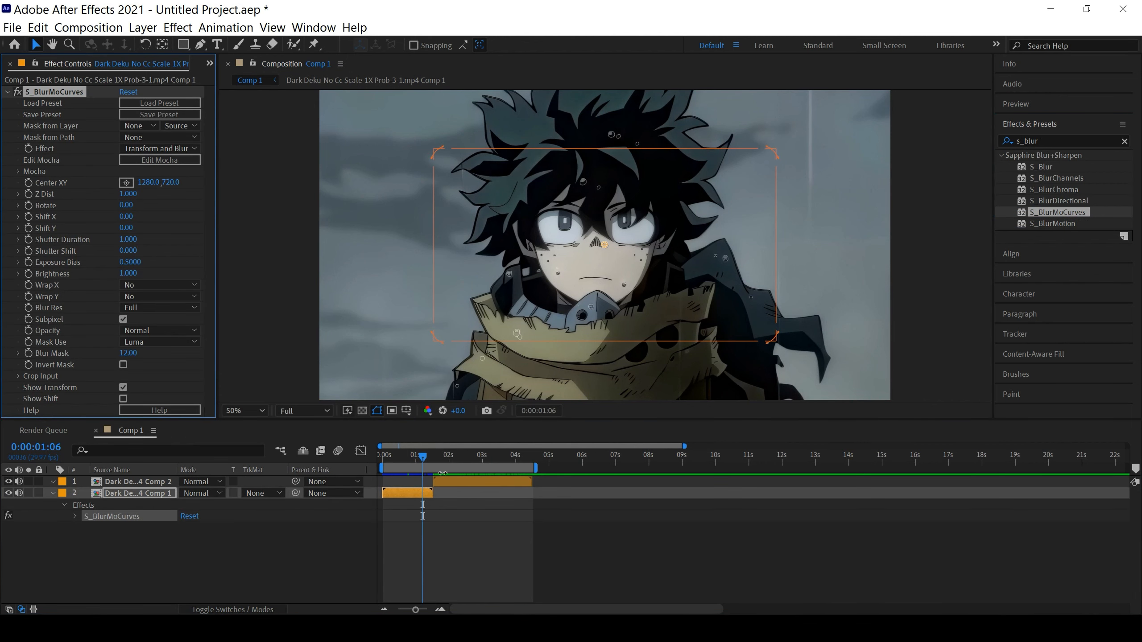
click(464, 477)
drag(1064, 215, 478, 489)
Step: On the first clip, keyframe Z Dist at its default at 0:00:00:28 and set it to 0.2 at 0:00:01:16
mouse_move(408, 460)
mouse_down()
mouse_move(418, 460)
mouse_move(369, 461)
mouse_move(479, 464)
mouse_move(414, 461)
mouse_up()
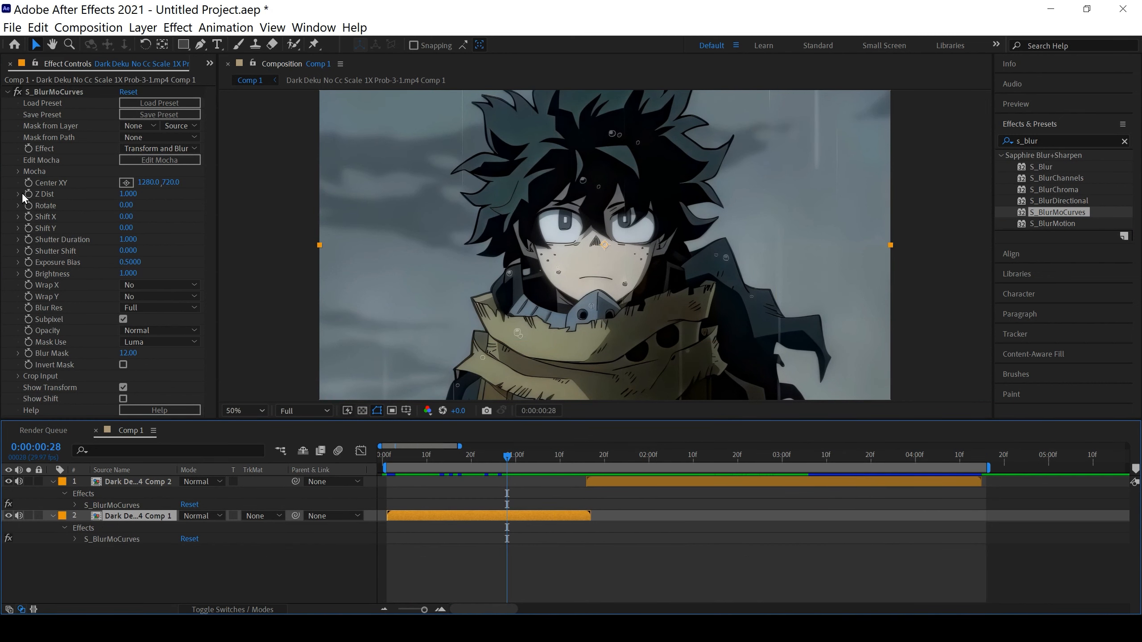
click(29, 195)
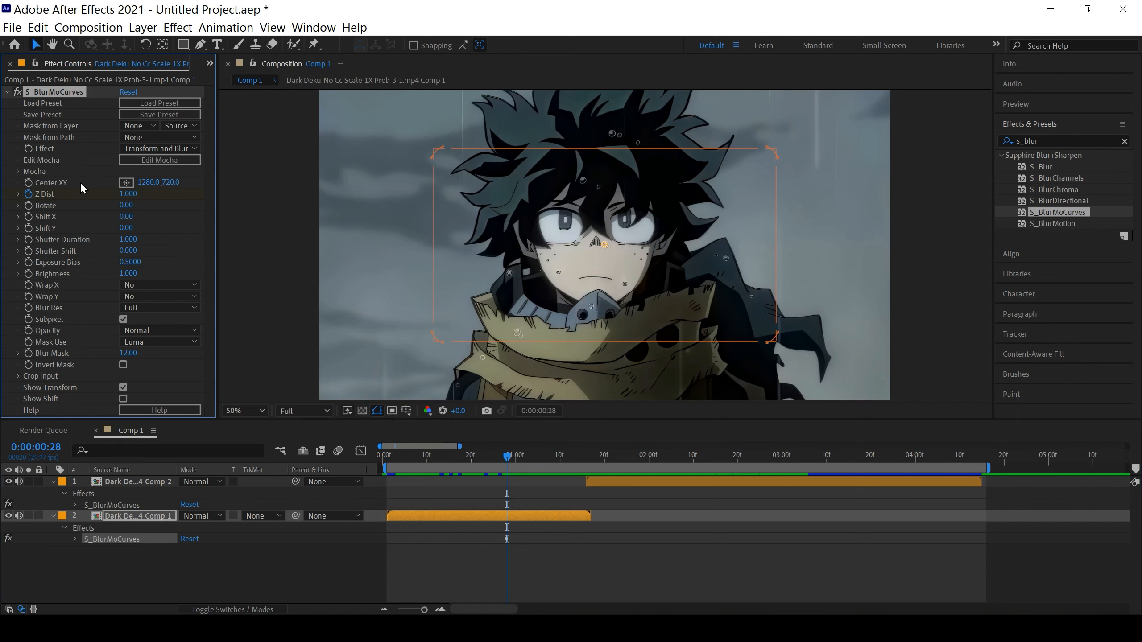
drag(513, 463, 585, 462)
click(560, 522)
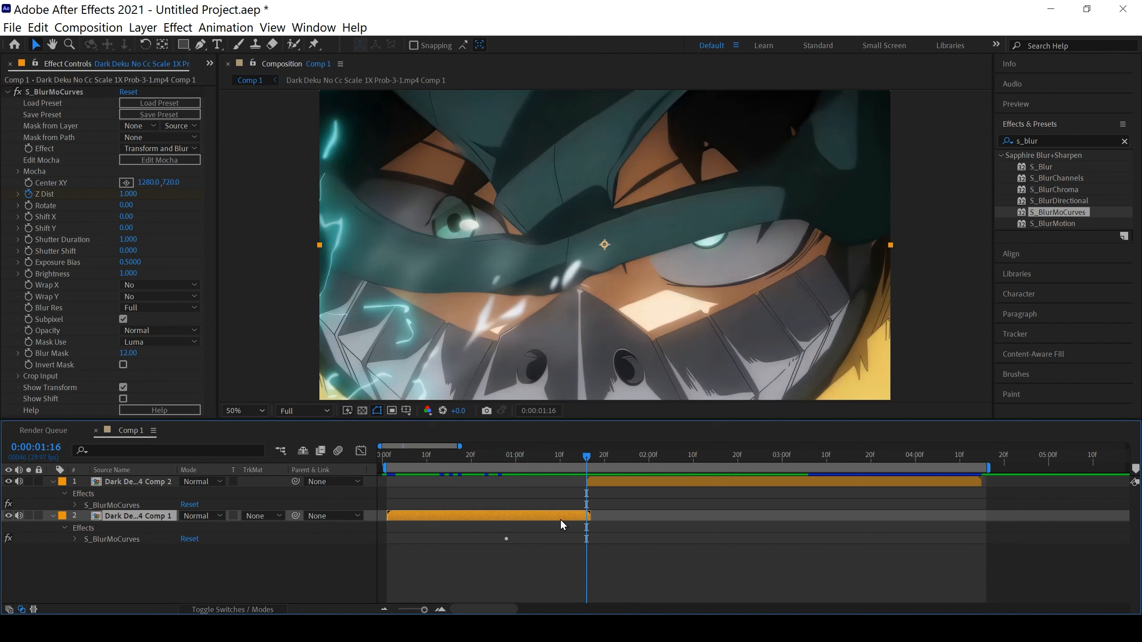
click(130, 196)
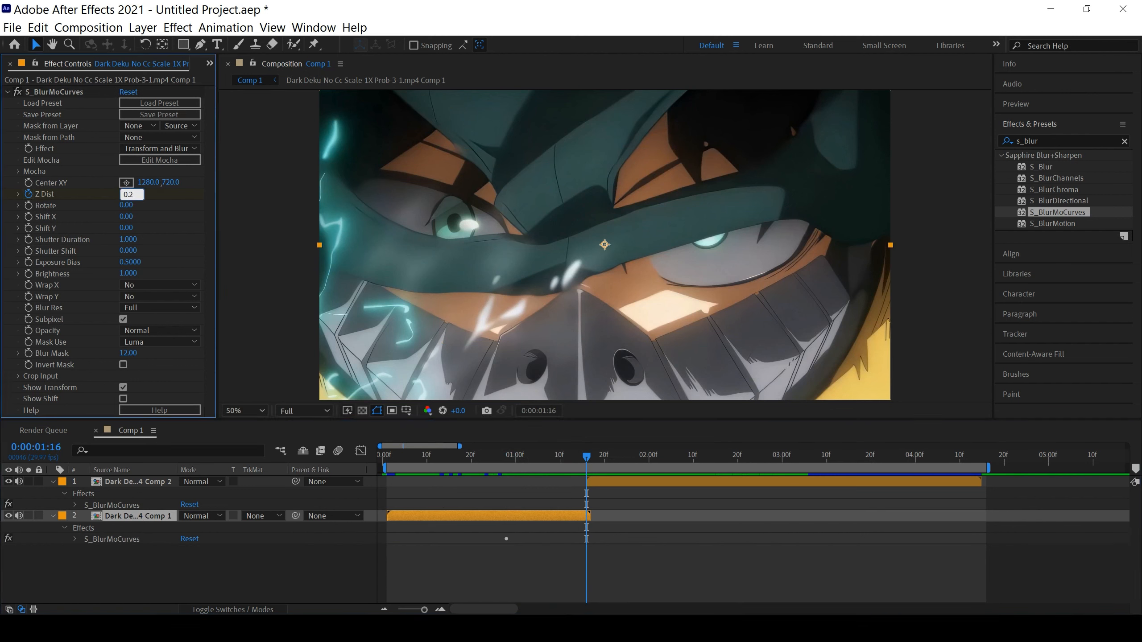
key(Return)
Step: Move the first clip's S_BlurMoCurves center onto the character's eye, at about 1076, 622
drag(584, 460, 512, 472)
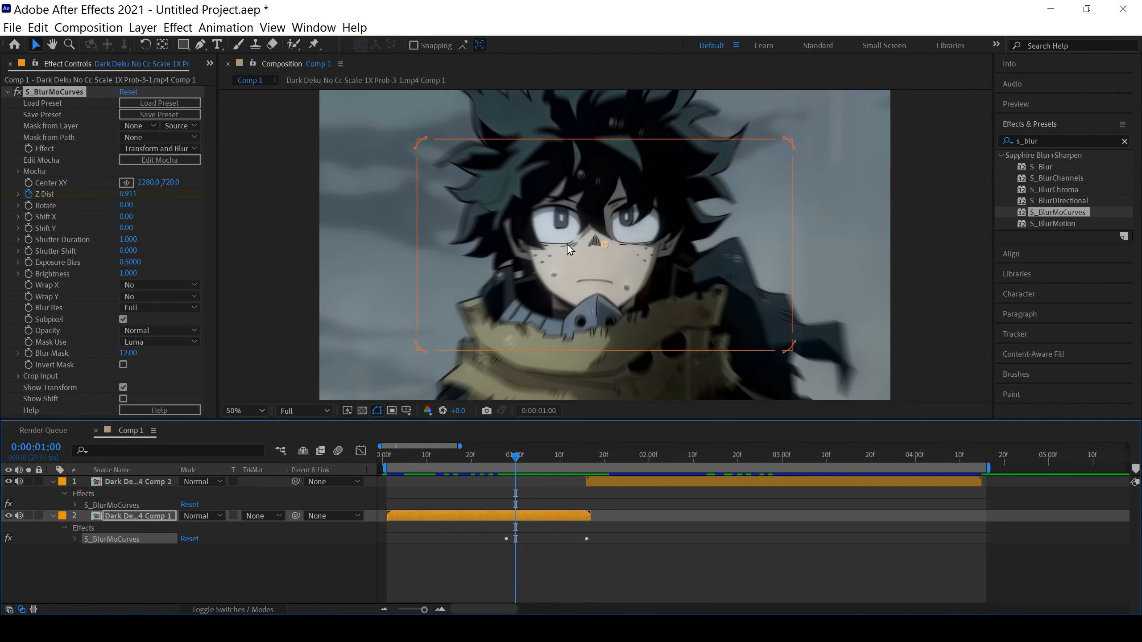
drag(599, 253, 605, 239)
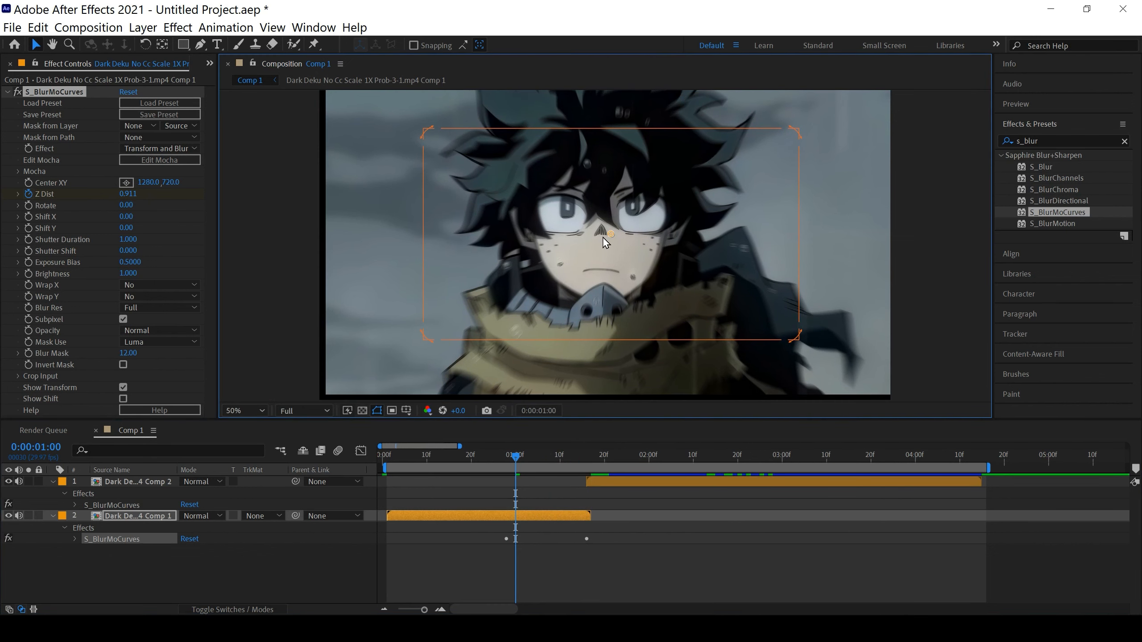
key(ctrl+z)
mouse_move(606, 247)
mouse_down()
mouse_move(721, 161)
mouse_move(573, 166)
mouse_move(591, 324)
mouse_move(605, 192)
mouse_move(589, 235)
mouse_up()
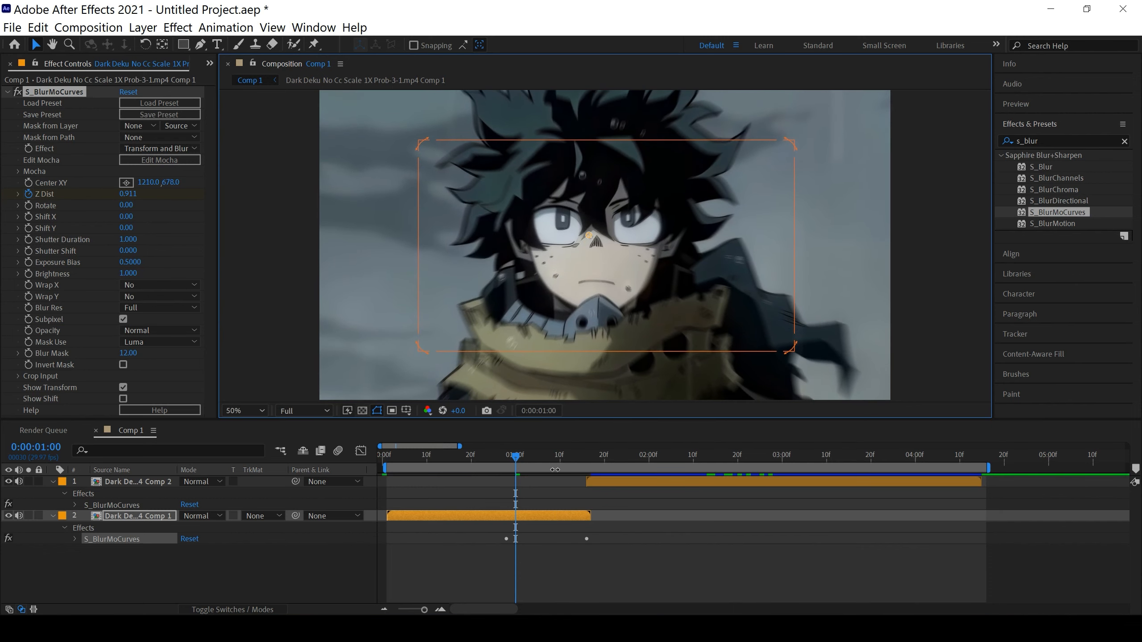
drag(523, 461, 564, 458)
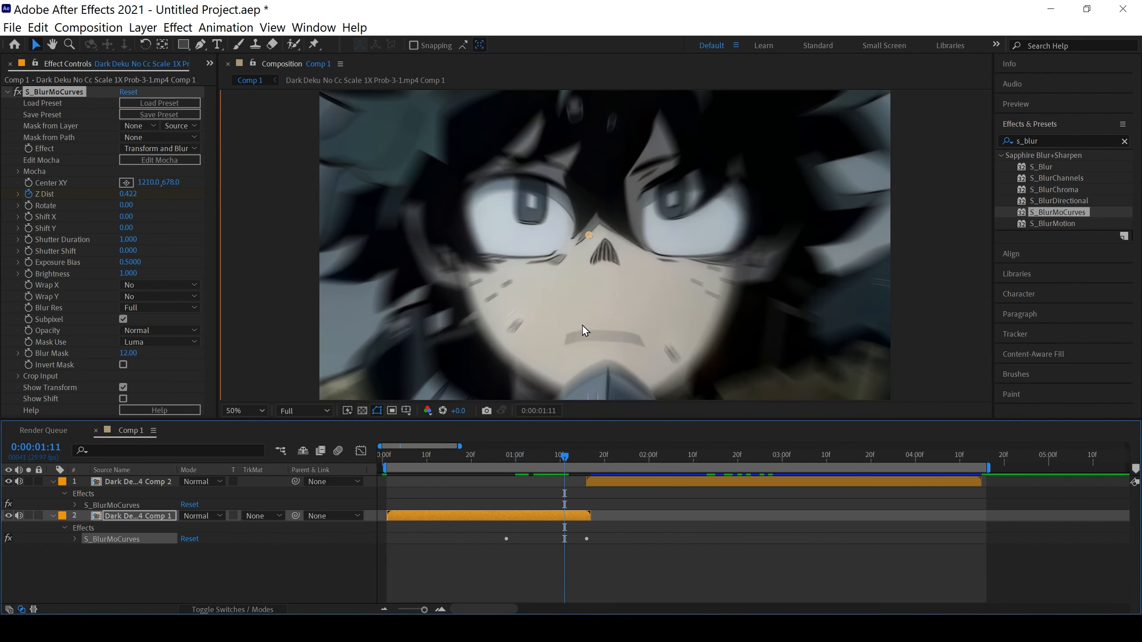
drag(589, 235, 562, 226)
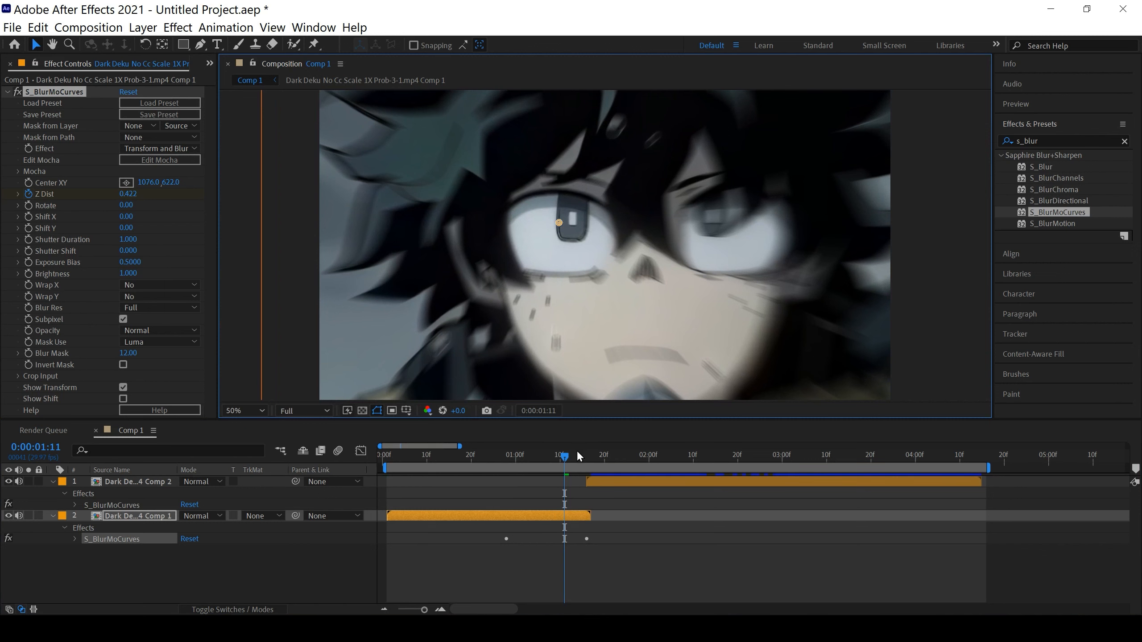
Step: On the second clip, start a Z Dist keyframe of 0.190 at 0:00:01:16 and move the effect center to about 488, 560
mouse_move(564, 461)
mouse_down()
mouse_move(585, 468)
mouse_move(507, 466)
mouse_move(584, 469)
mouse_up()
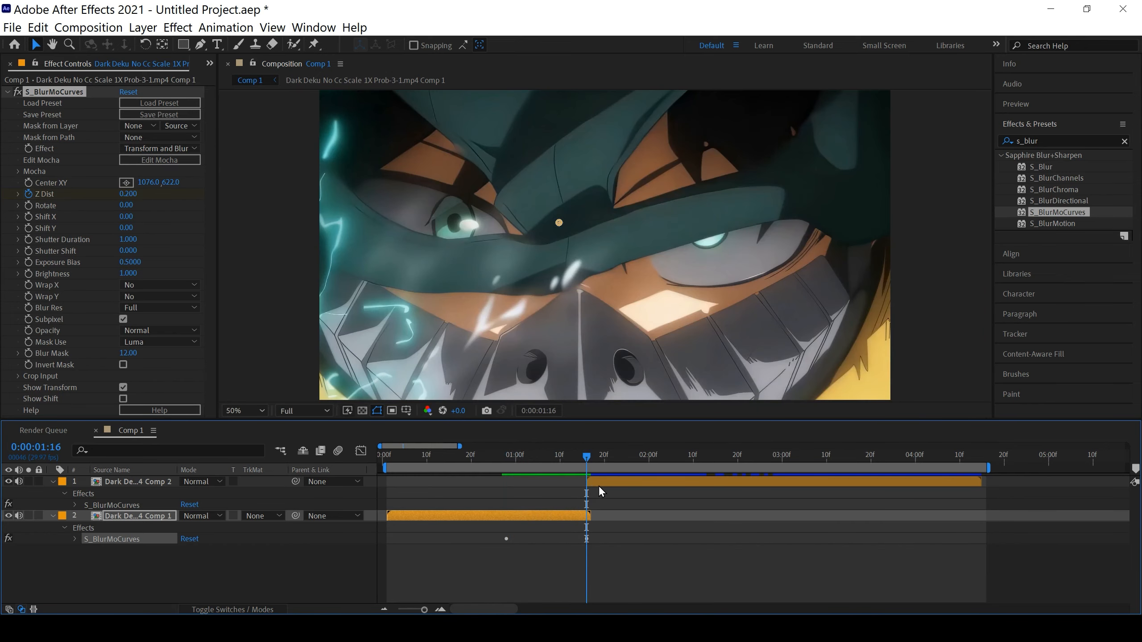
click(597, 487)
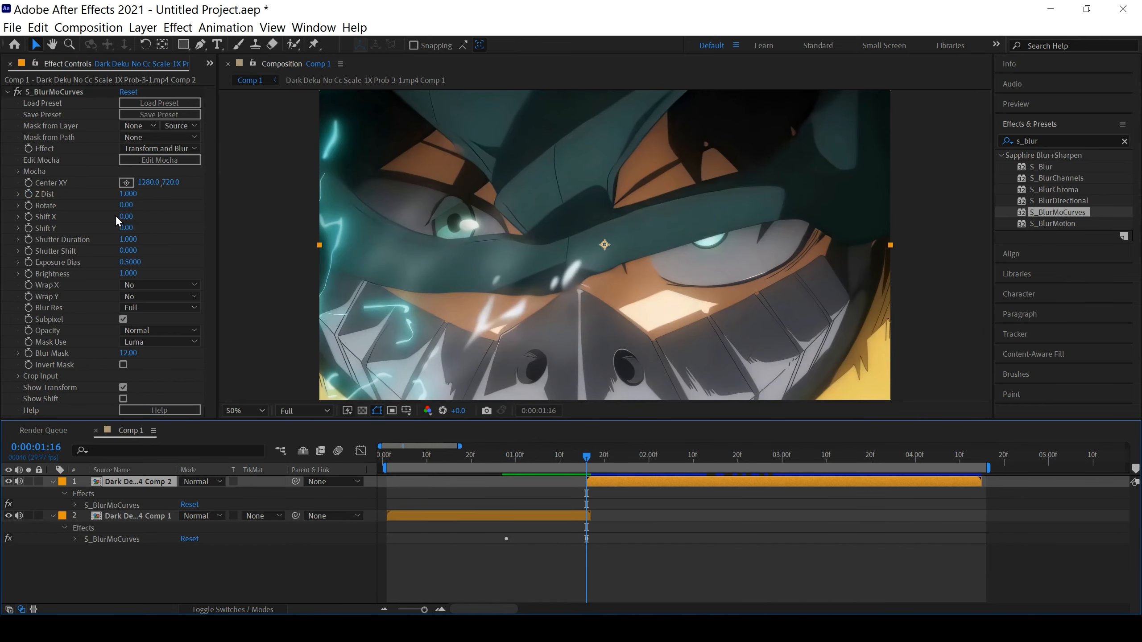
click(31, 196)
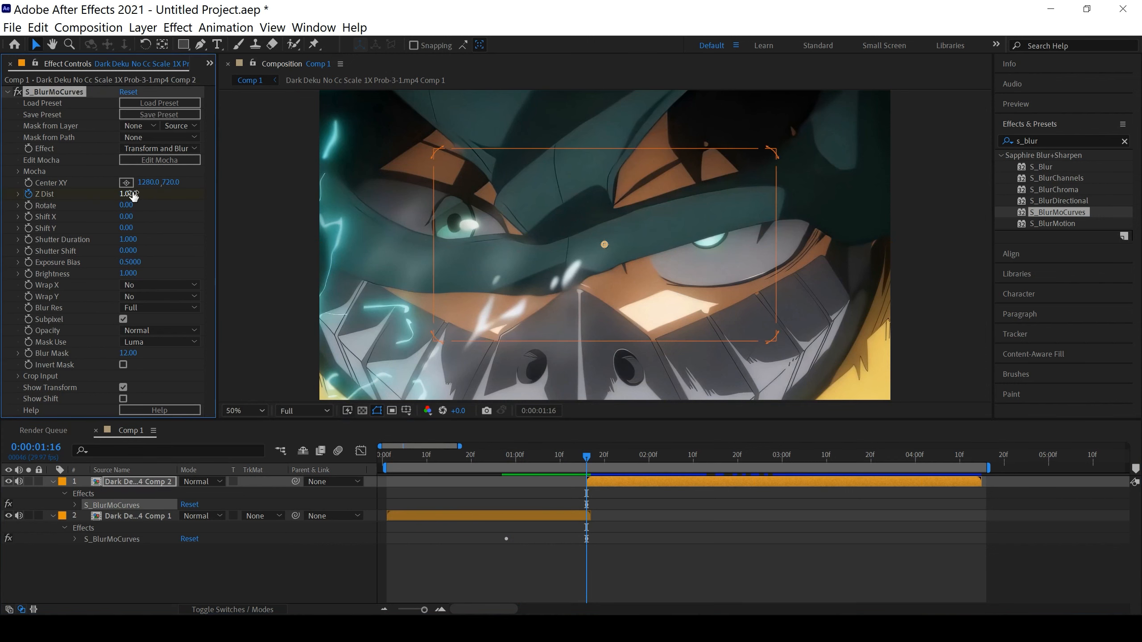
mouse_move(131, 193)
mouse_down()
mouse_move(97, 205)
mouse_move(133, 205)
mouse_up()
drag(604, 247, 427, 209)
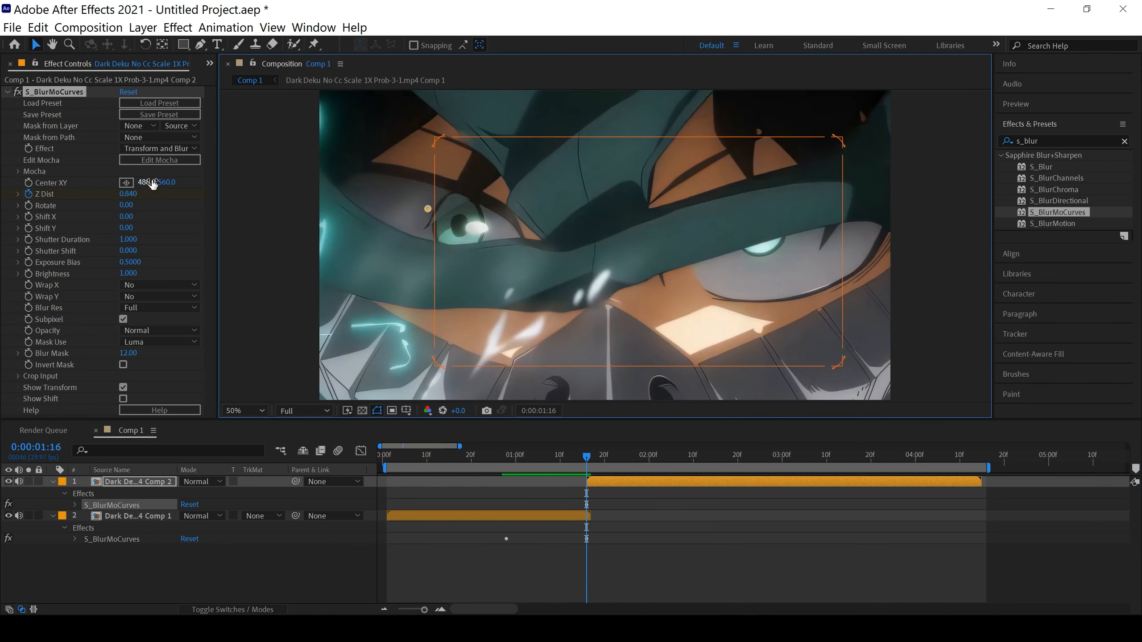
drag(130, 198, 87, 198)
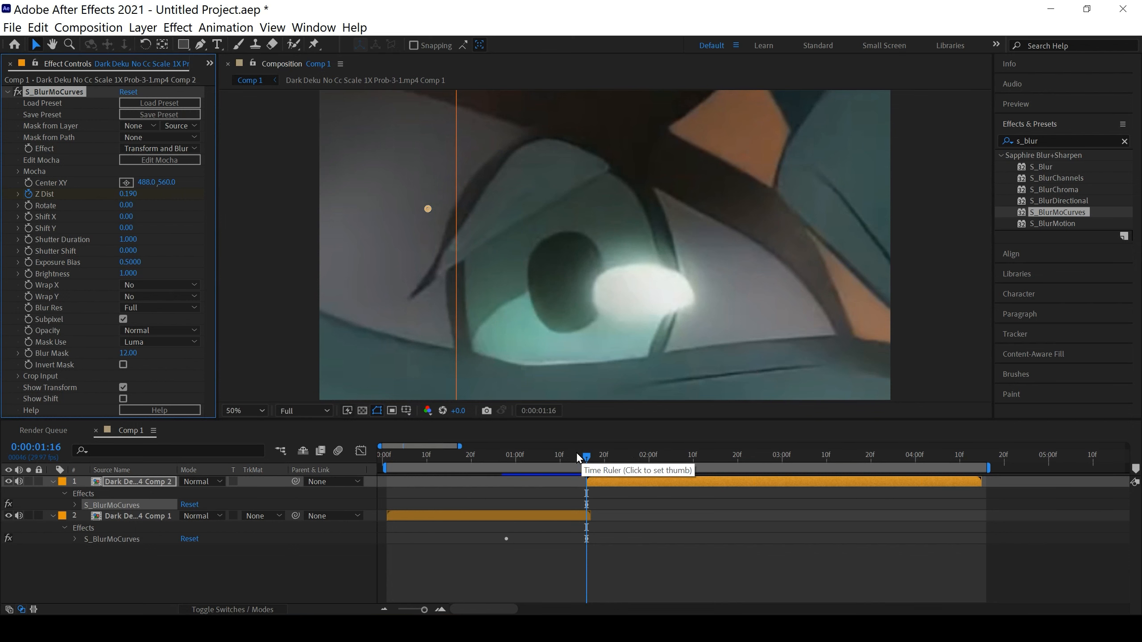
Step: Set the second clip's Z Dist to 1 at 0:00:01:27
drag(581, 456, 634, 464)
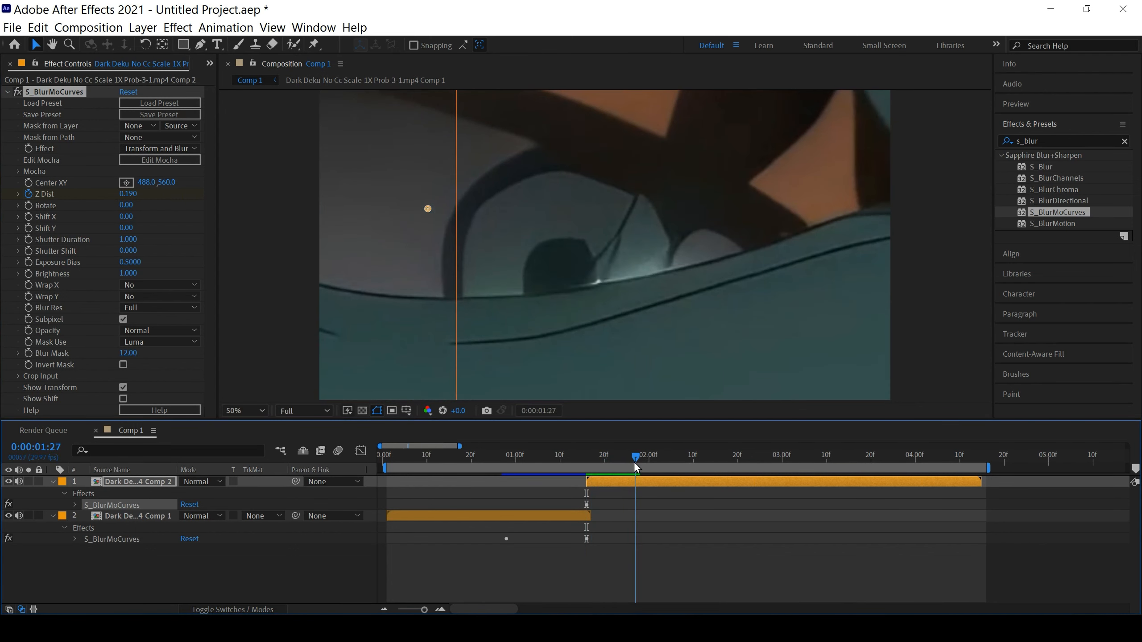
click(129, 193)
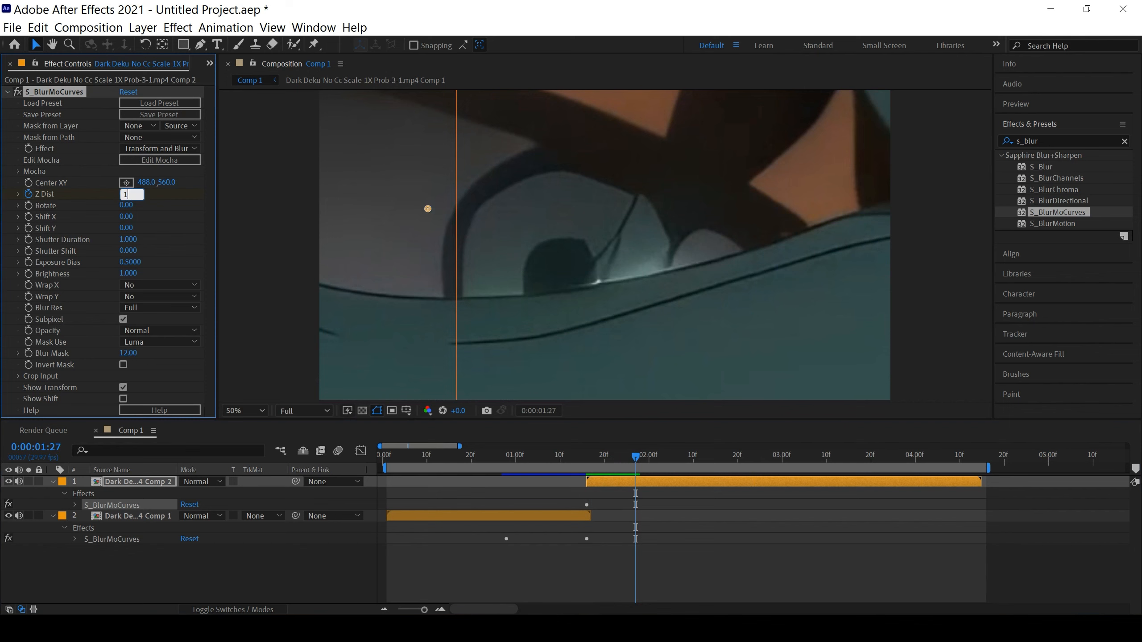
text(1)
key(Return)
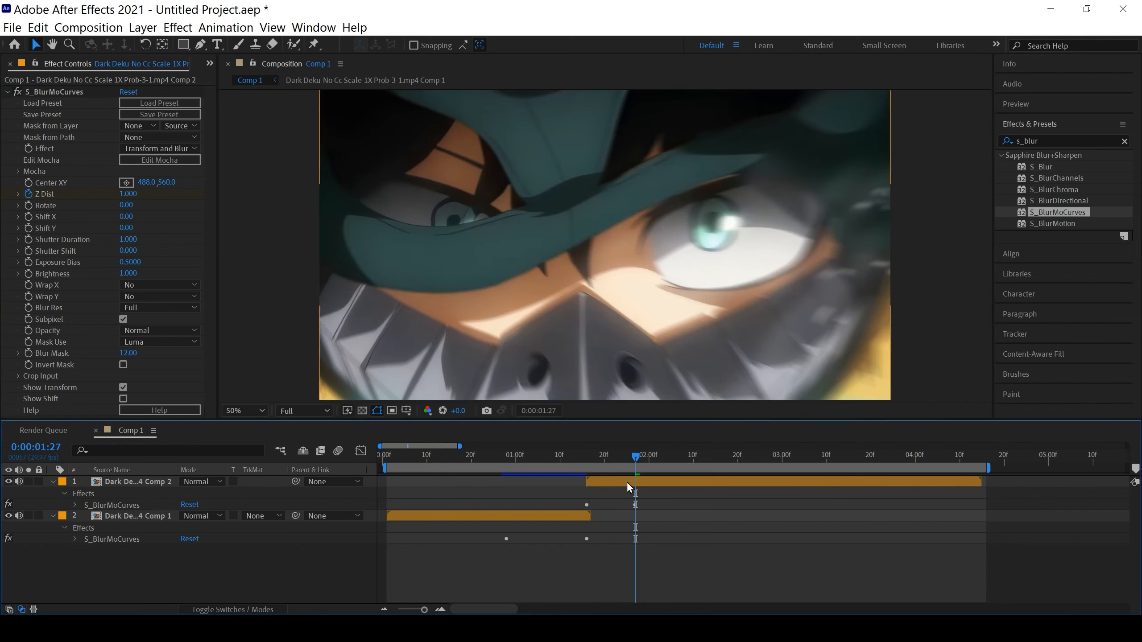
Step: Play back the zoom transition between the two clips to check the motion
drag(633, 455, 502, 463)
key(space)
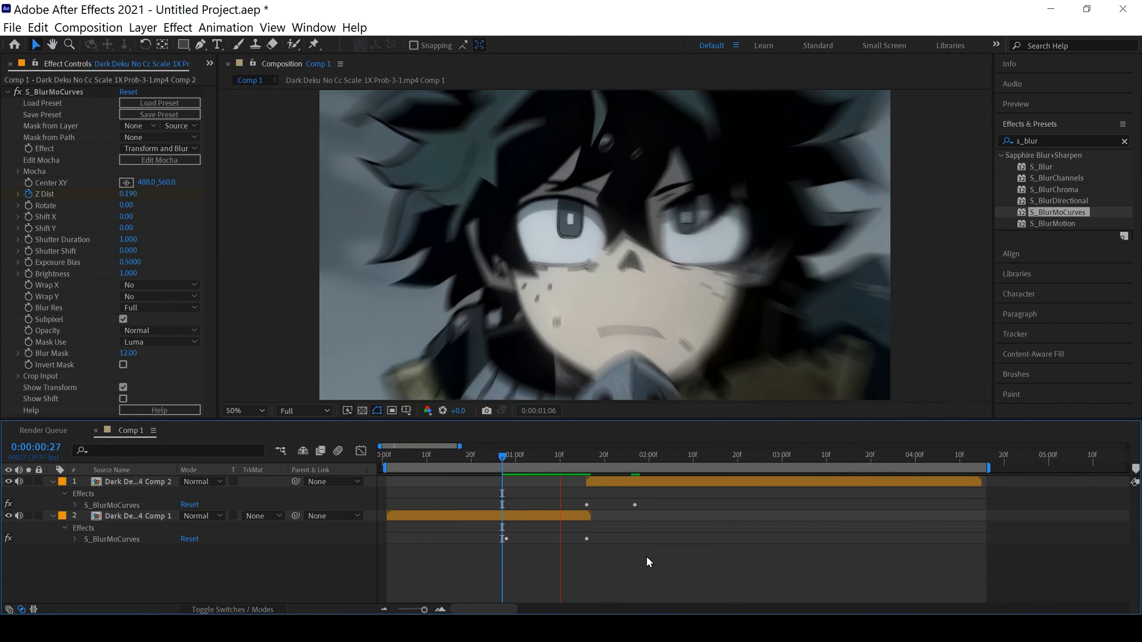
drag(719, 468, 526, 469)
key(space)
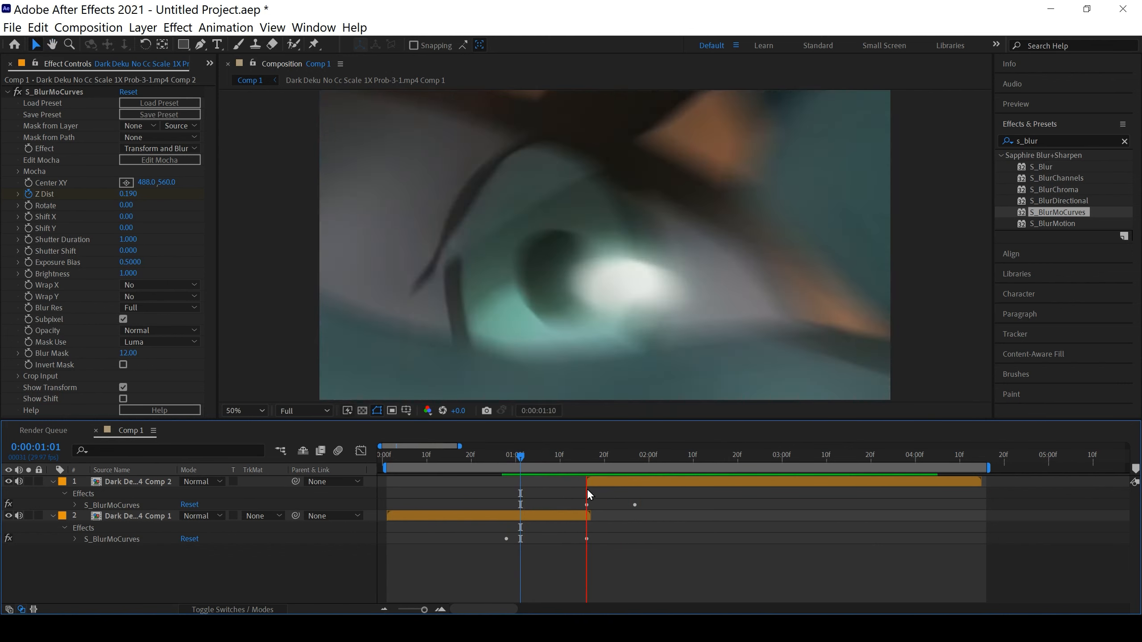
key(space)
drag(685, 462, 517, 472)
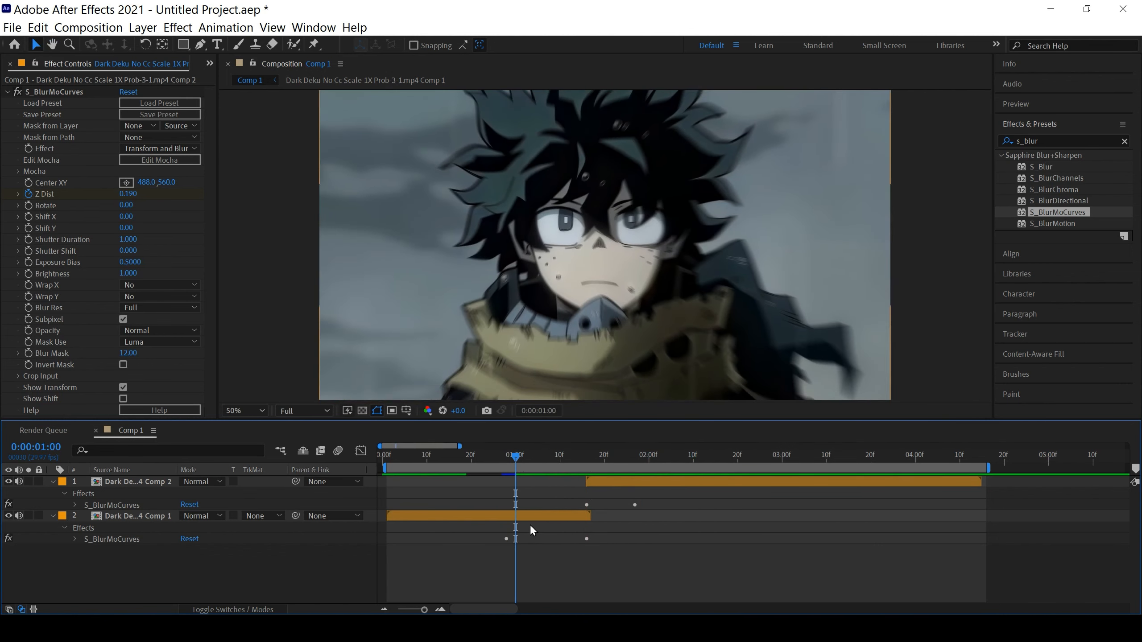
Step: Reveal the Z Dist keyframes of both clips and apply Easy Ease to all of them
click(545, 514)
key(u)
drag(592, 546, 469, 536)
key(F9)
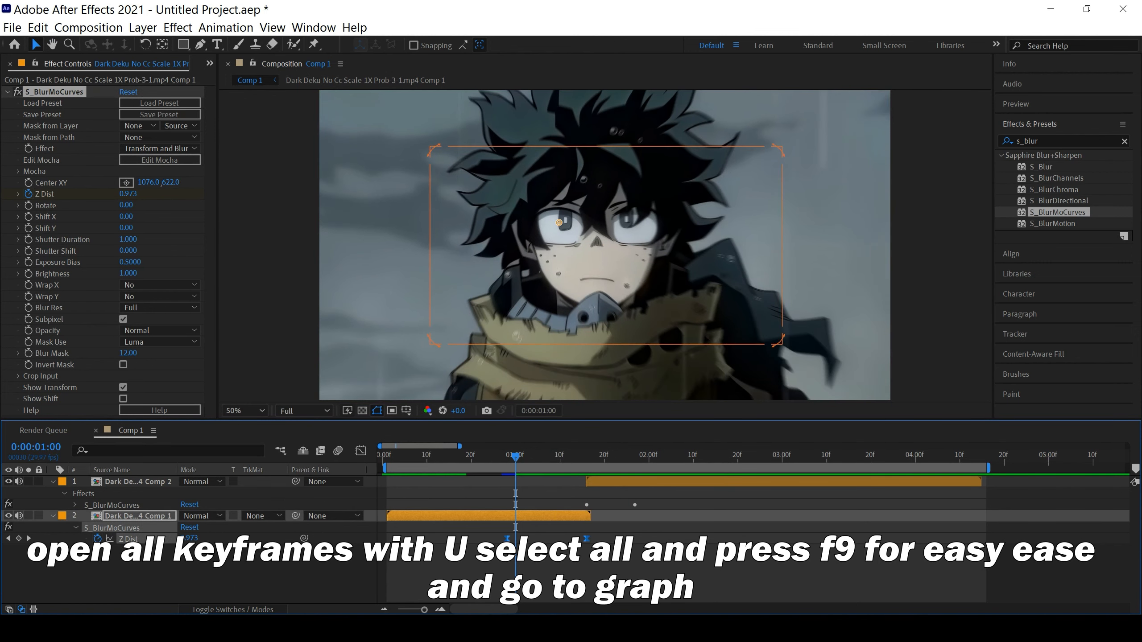
click(648, 482)
key(u)
drag(667, 504, 546, 505)
key(F9)
Step: Reshape the first clip's Z Dist value curve so it stays flat at the start and drops steeply into the cut
drag(627, 555, 460, 538)
click(359, 451)
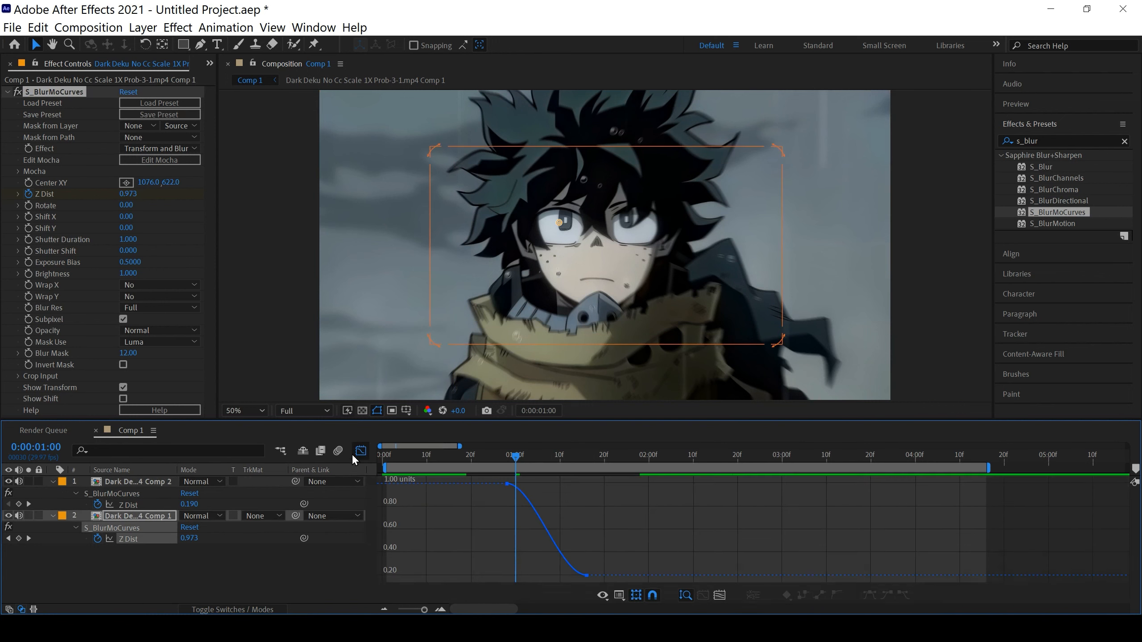
click(440, 609)
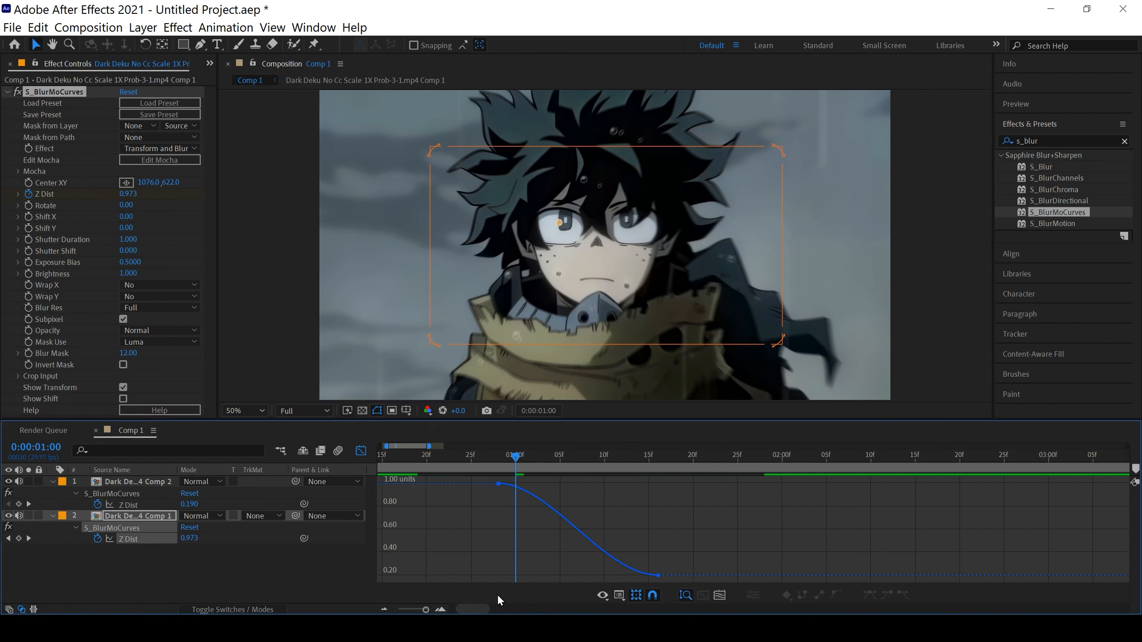
click(498, 484)
drag(551, 489, 594, 489)
drag(662, 497, 752, 497)
drag(605, 573, 676, 527)
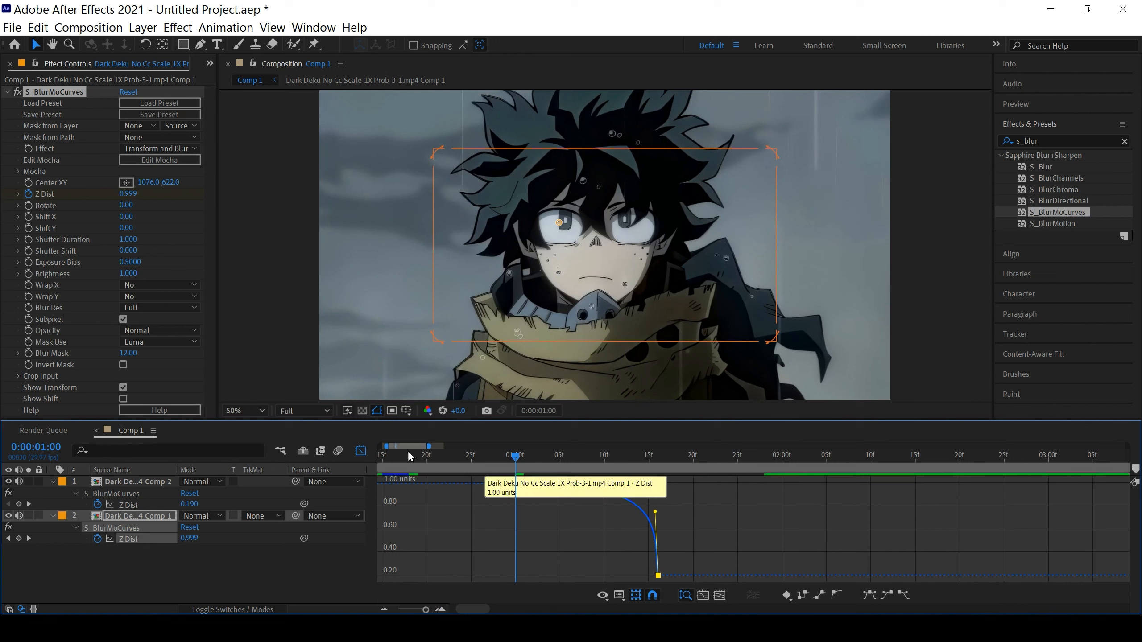
click(361, 450)
click(637, 582)
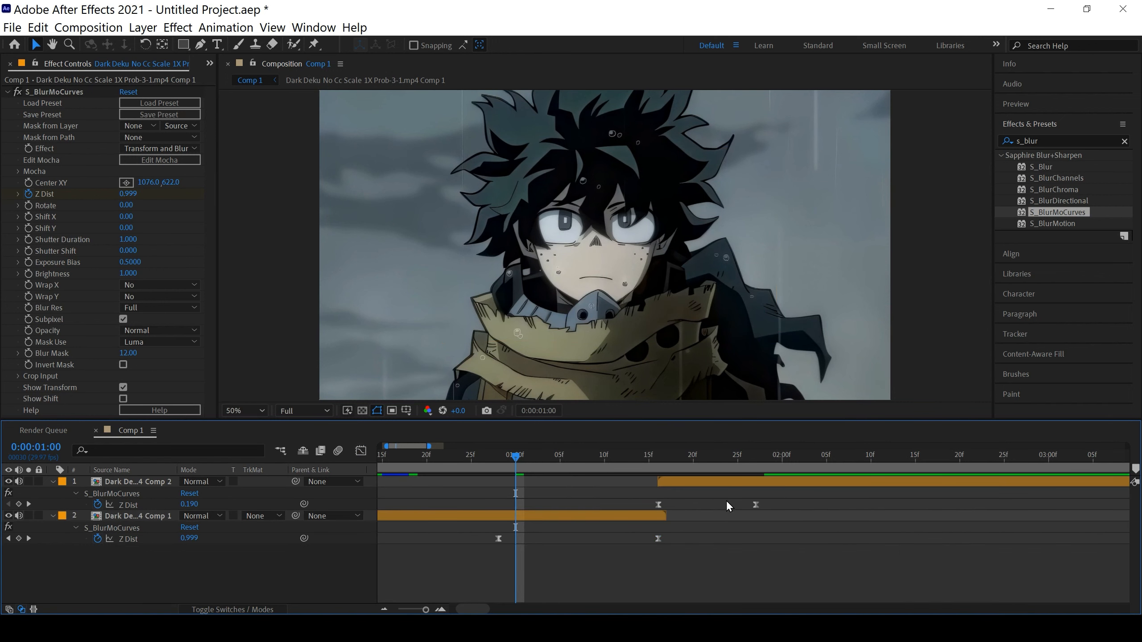
Step: Reshape the second clip's Z Dist value curve so it rises steeply after the cut and levels off
drag(767, 502, 607, 499)
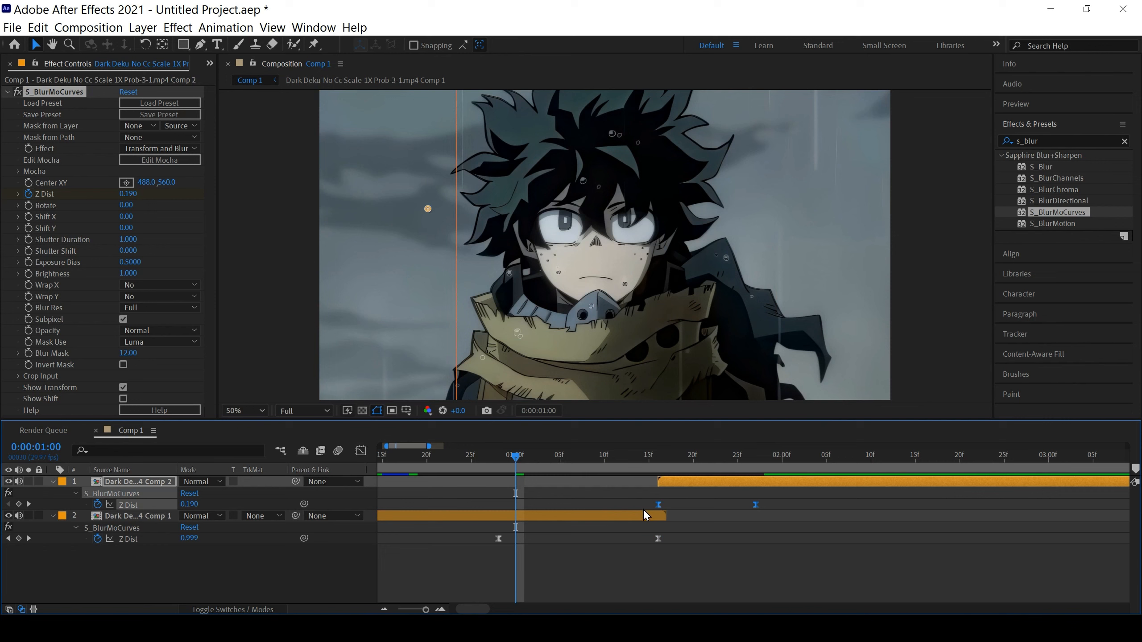
click(360, 451)
drag(490, 610, 493, 610)
click(448, 564)
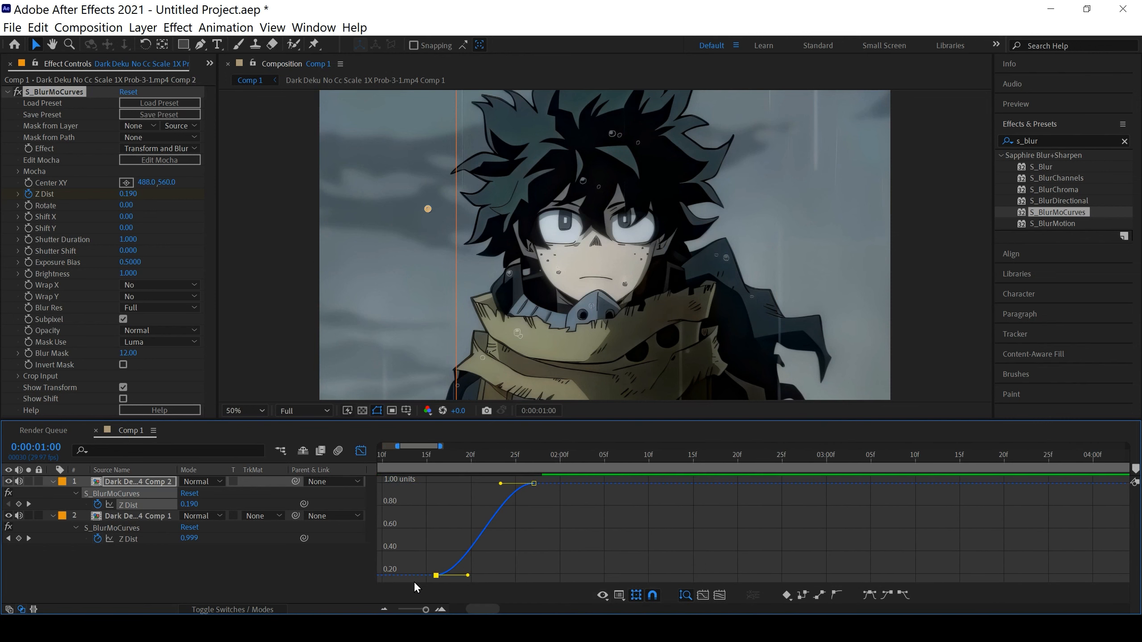
click(481, 463)
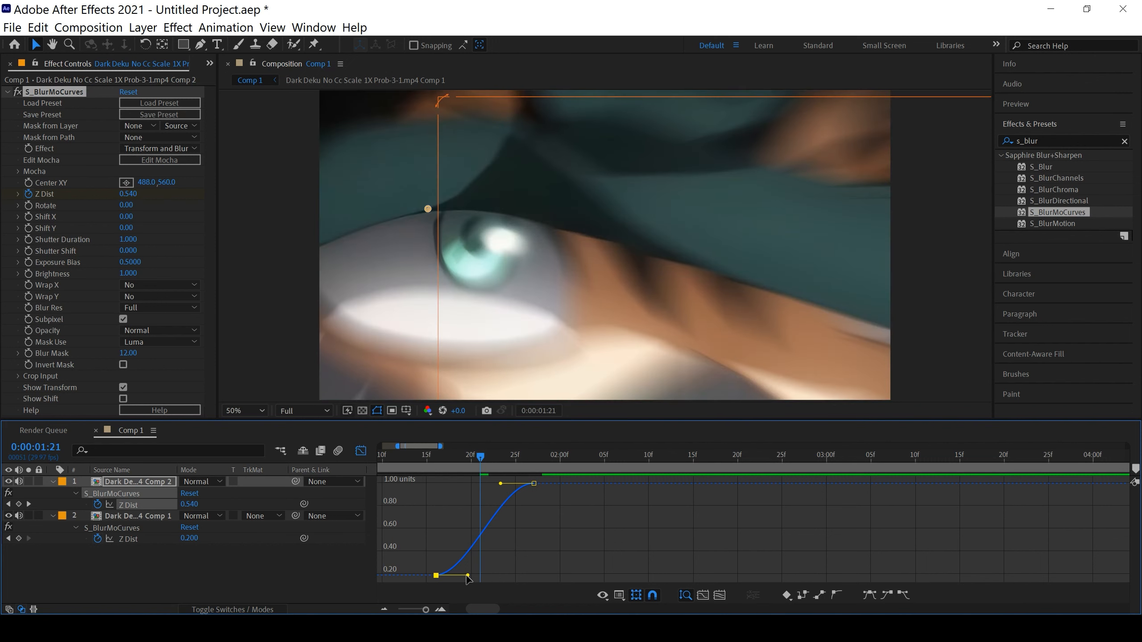
drag(458, 544, 409, 493)
drag(500, 484, 418, 463)
key(shift+F3)
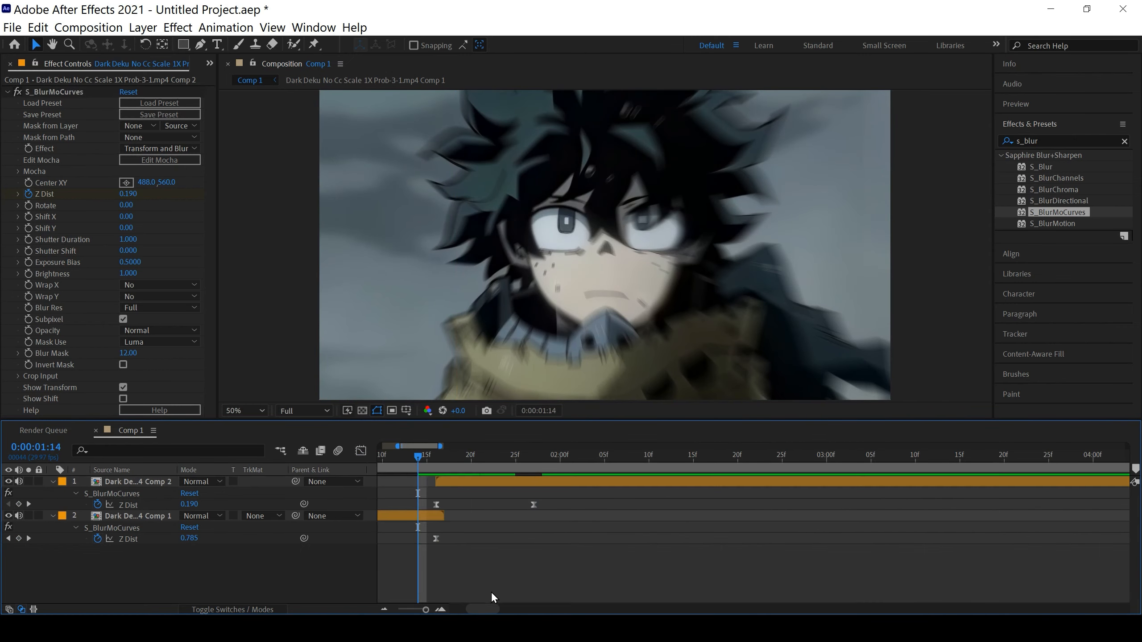
Step: Preview the eased transition around the cut at 0:00:01:16
drag(426, 610, 424, 611)
click(453, 458)
key(space)
drag(576, 460, 527, 468)
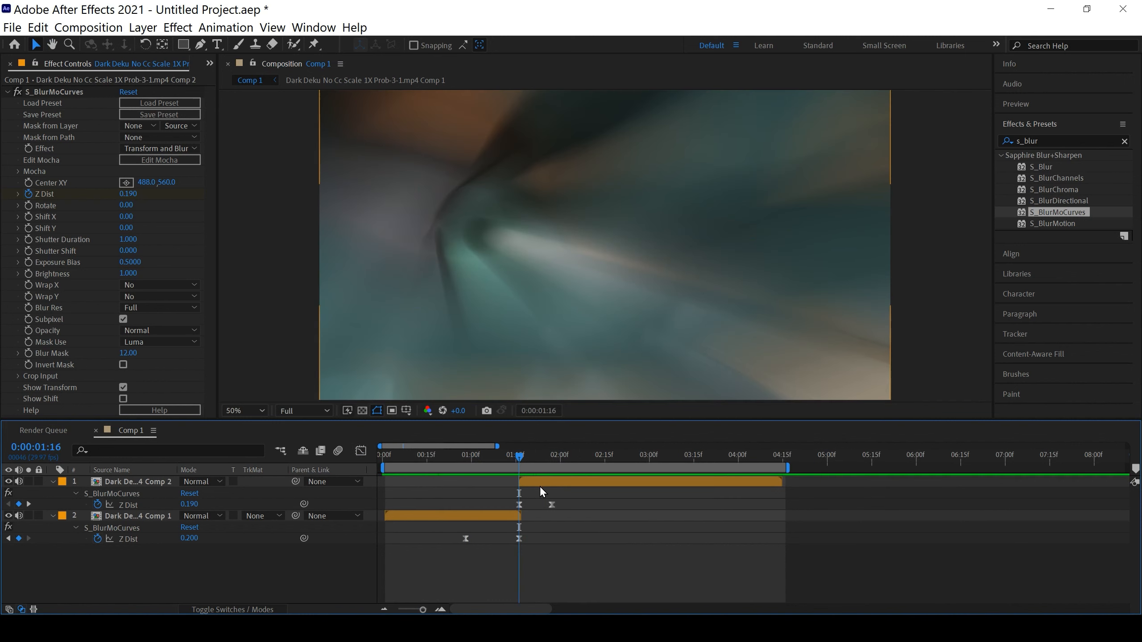
Step: Move the second clip's ending Z Dist keyframe to about 0:00:02:05 and reshape its value curve to rise steeply and level off gradually
drag(552, 504, 469, 503)
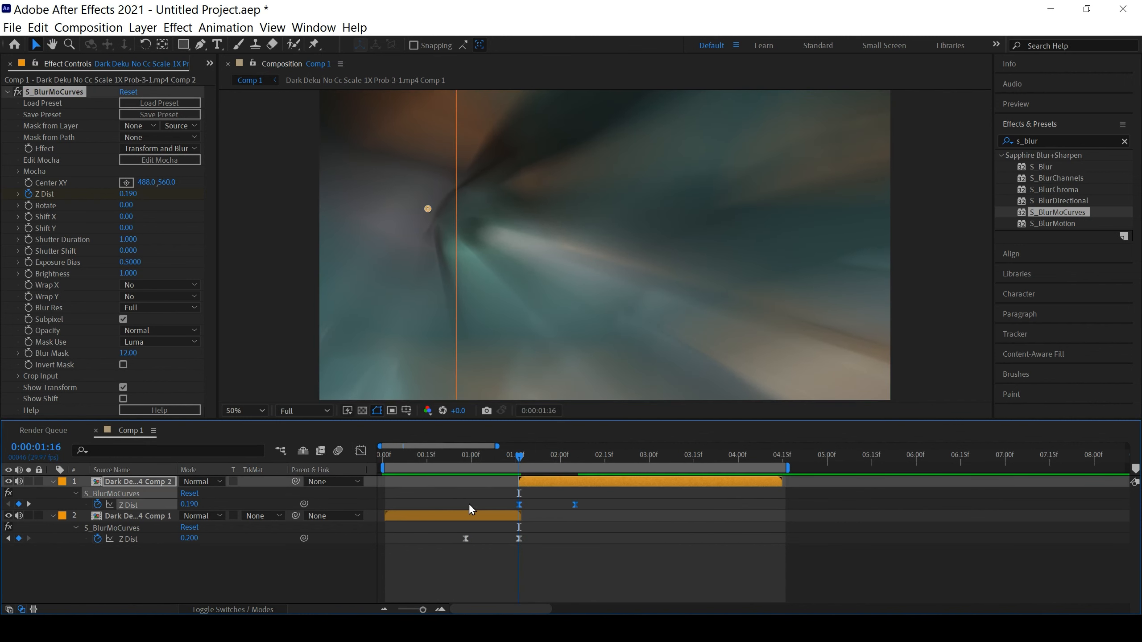
click(361, 451)
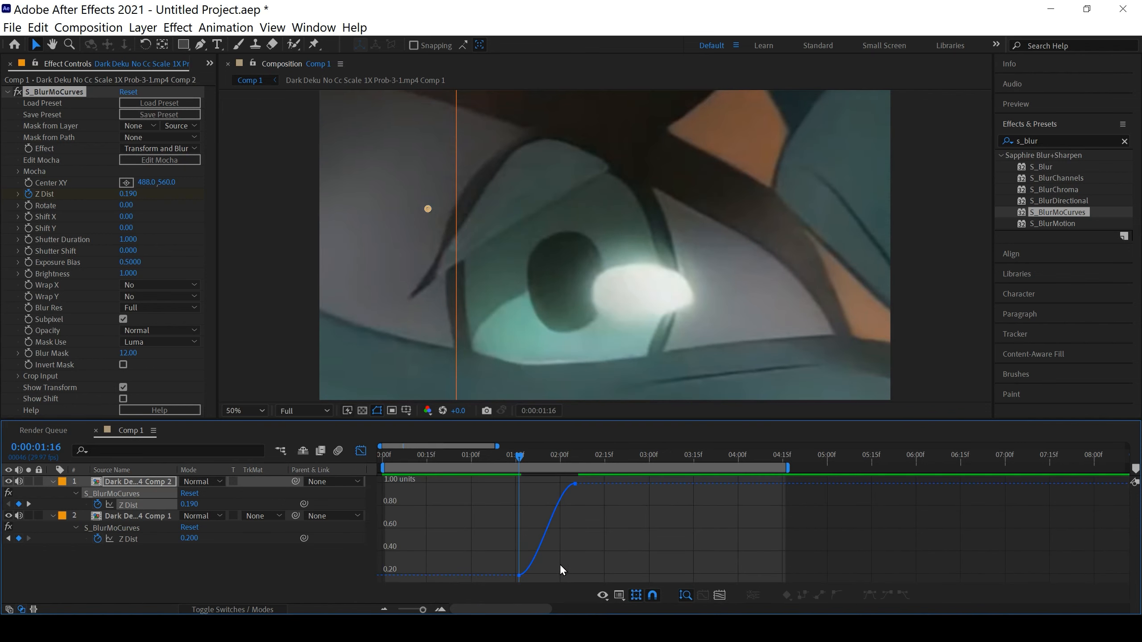
click(520, 576)
drag(538, 576, 506, 514)
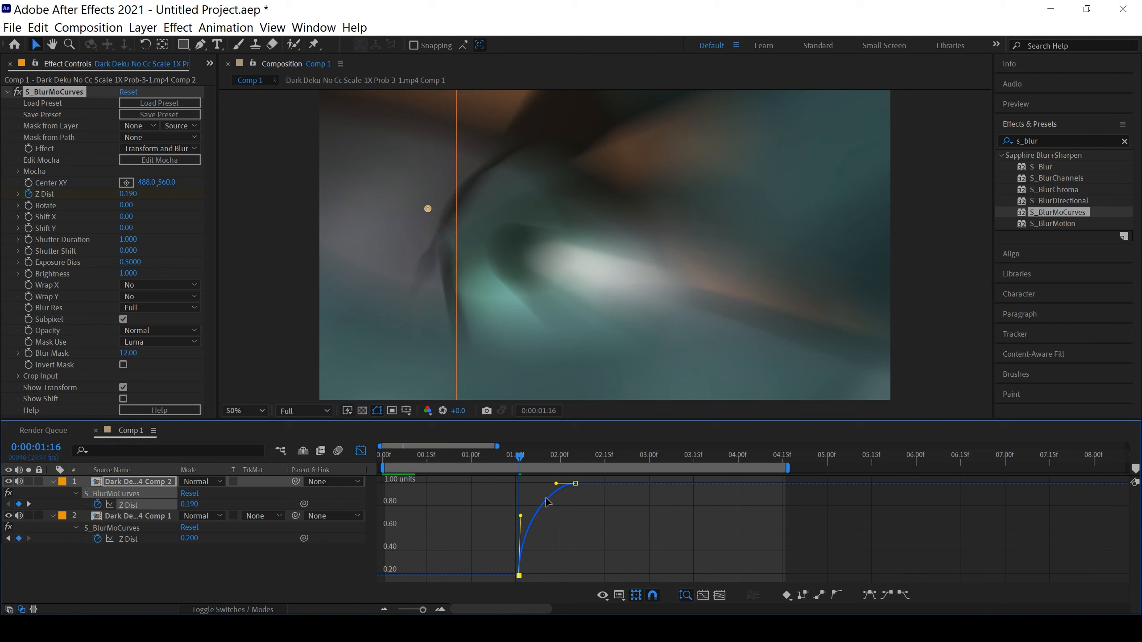
click(441, 609)
click(441, 609)
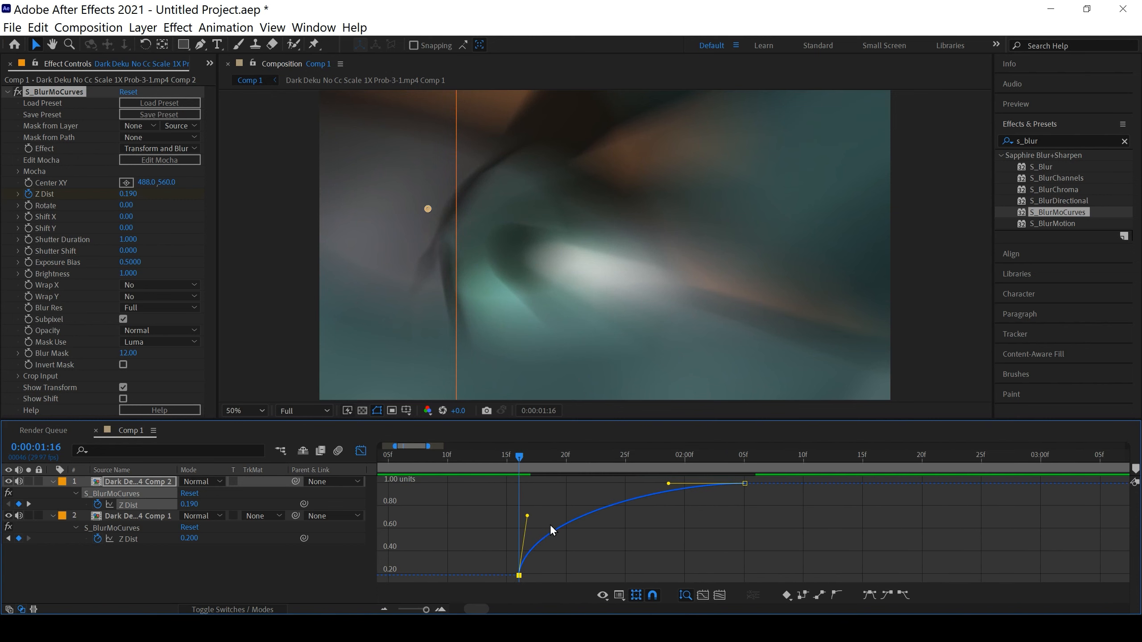
mouse_move(529, 516)
mouse_down()
mouse_move(507, 482)
mouse_move(519, 501)
mouse_up()
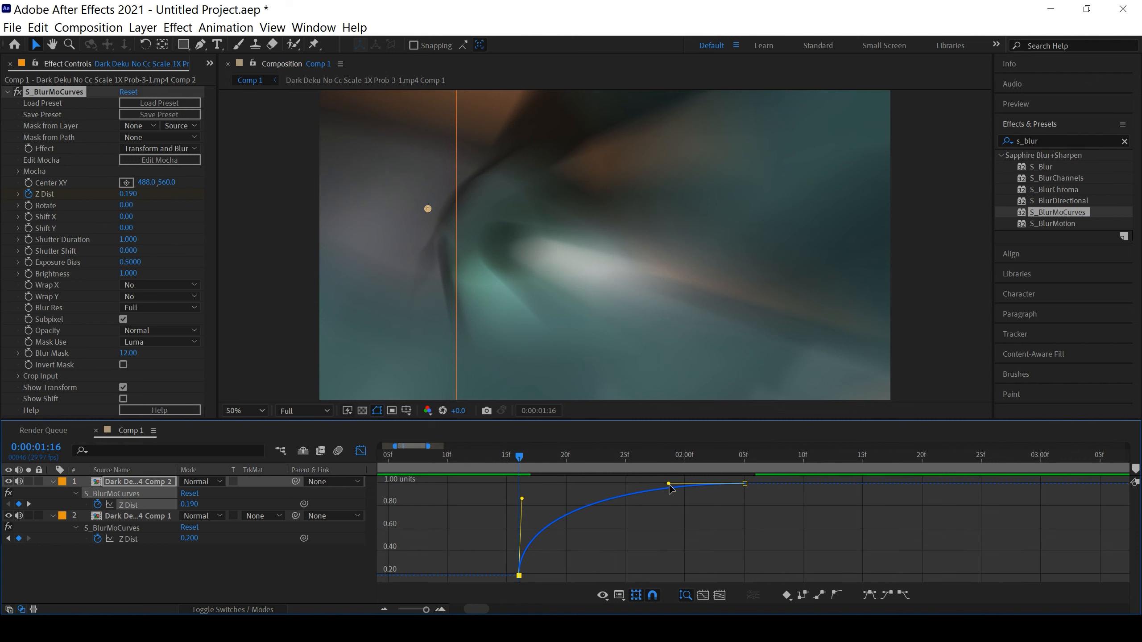
drag(670, 488, 604, 487)
click(361, 450)
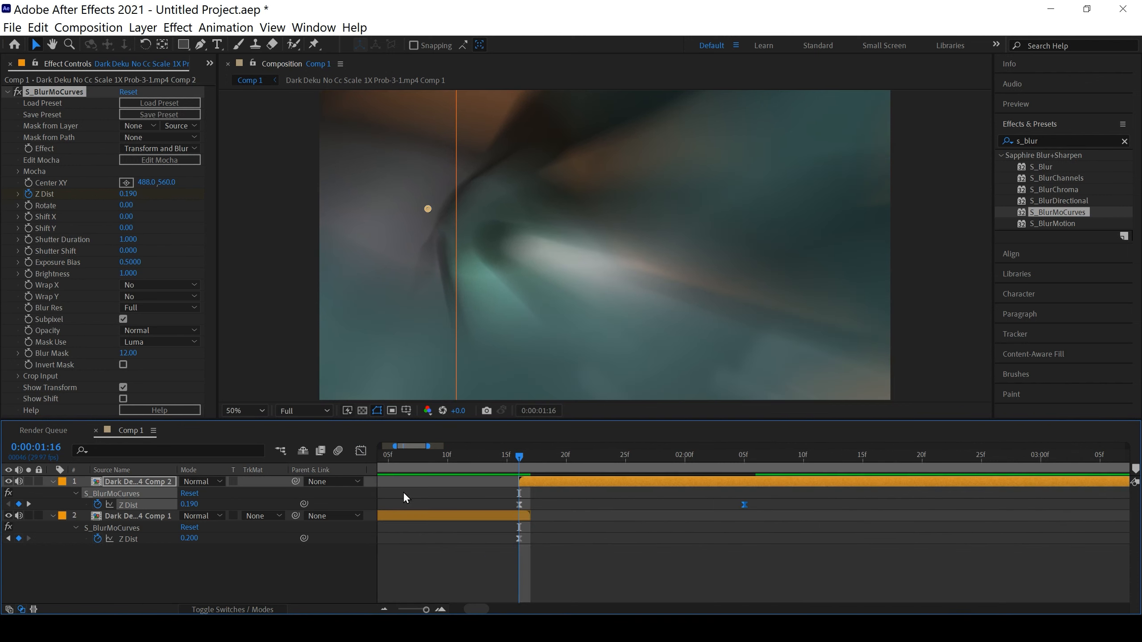
Step: Scrub and play the composition around the cut to review the lengthened zoom transition
click(458, 588)
drag(426, 611, 415, 611)
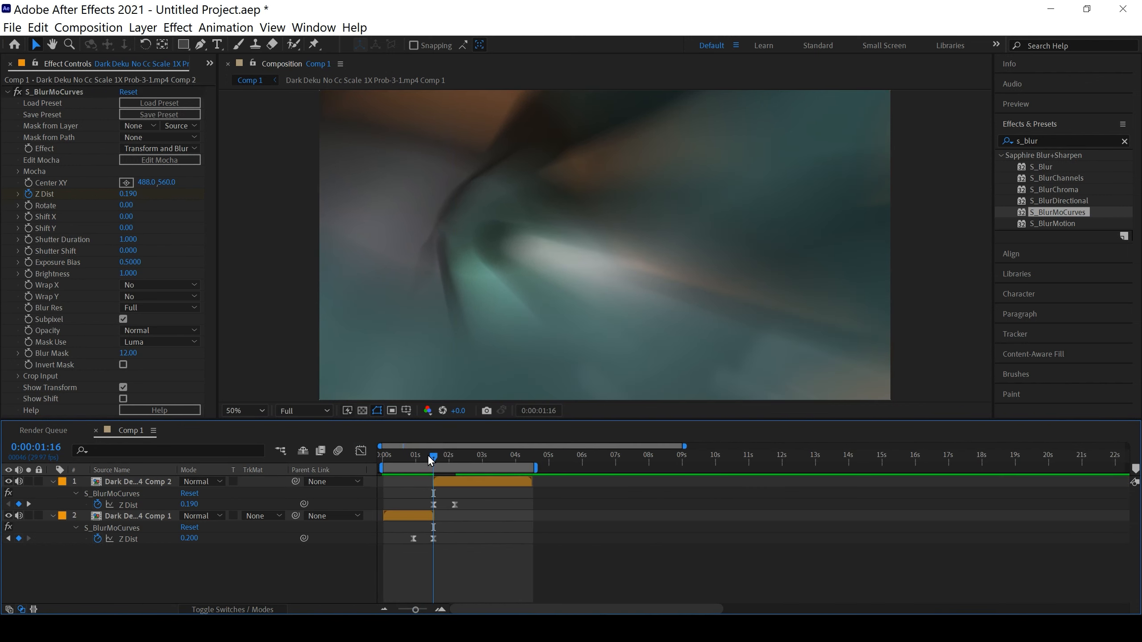
drag(427, 455, 404, 457)
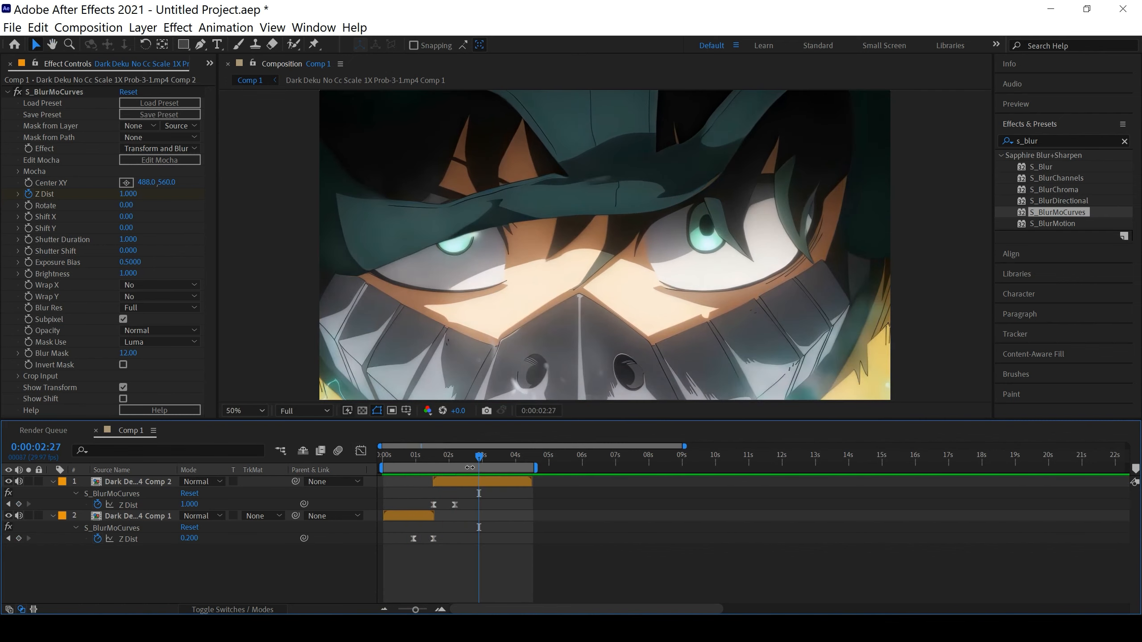
drag(479, 458, 411, 467)
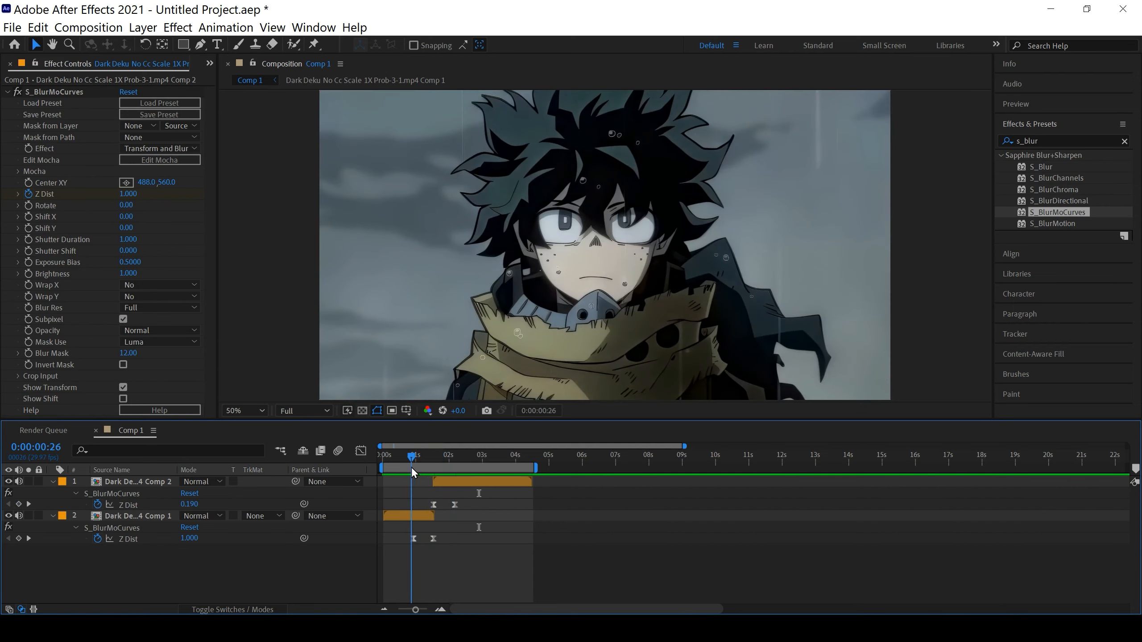
key(space)
Step: Soften the start of the second clip's Z Dist value curve so it rises less steeply after the cut
drag(465, 461, 425, 511)
key(shift+F3)
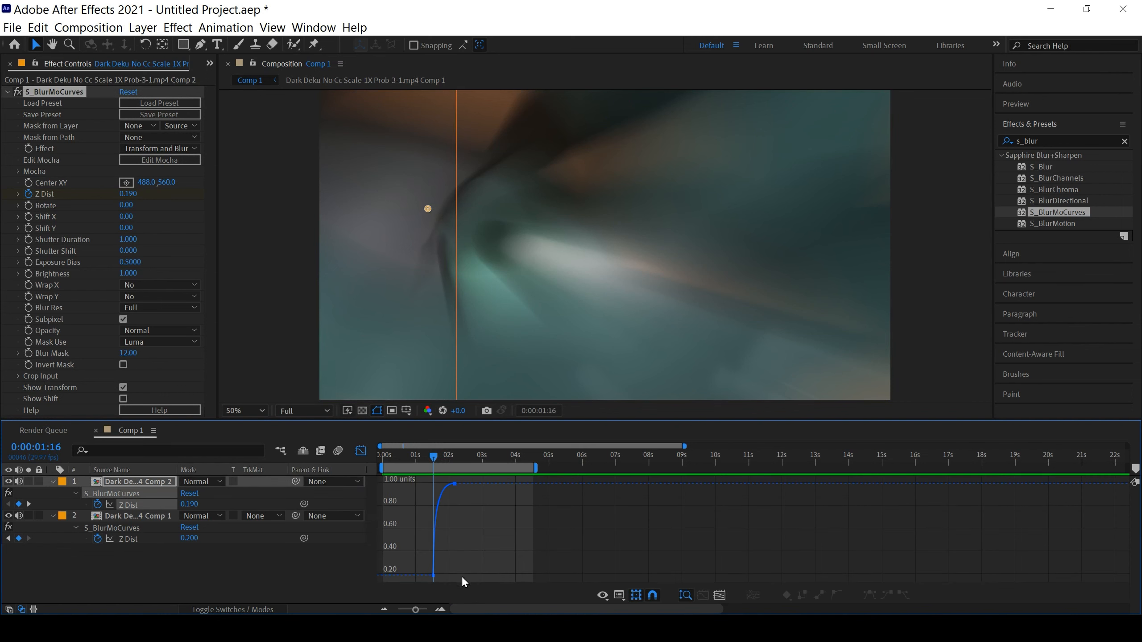
click(440, 609)
click(440, 609)
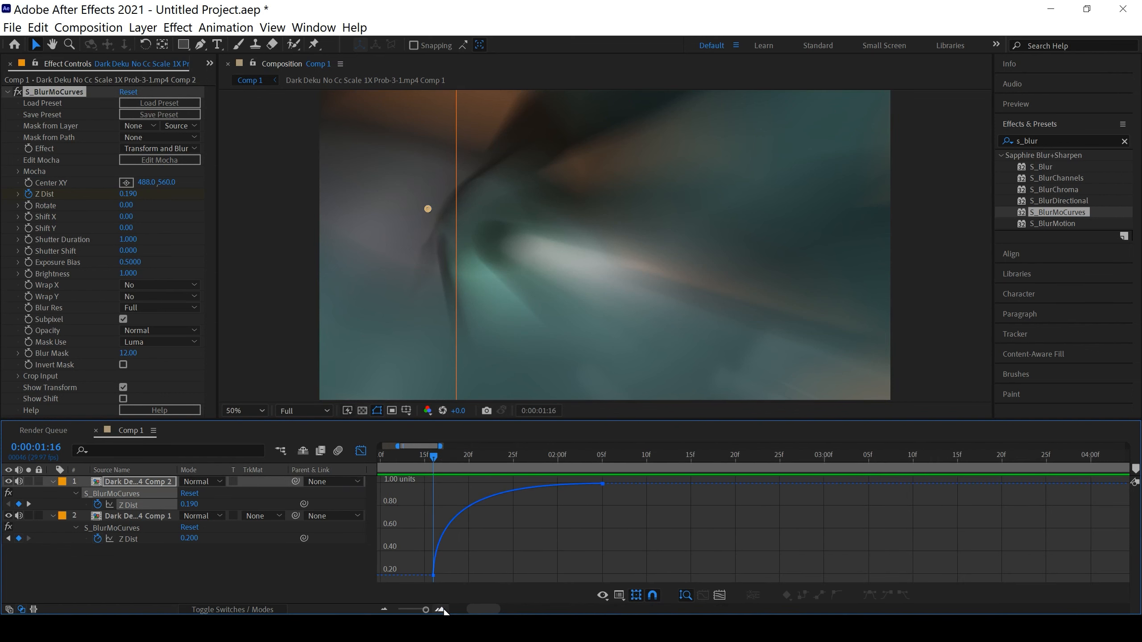
click(434, 576)
drag(439, 499, 463, 531)
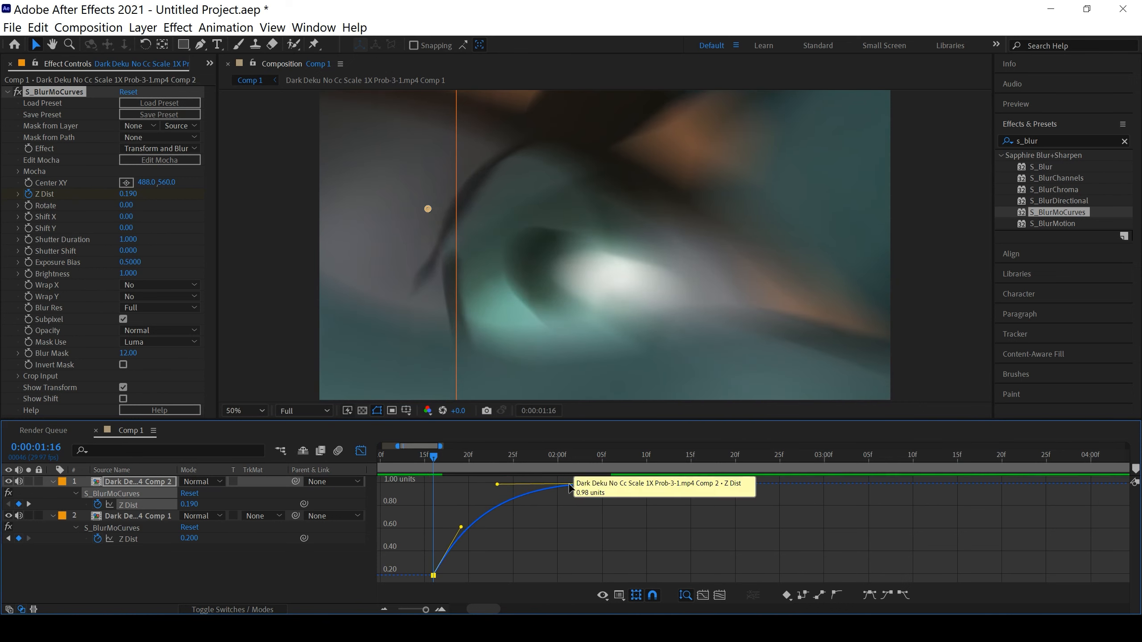
click(356, 452)
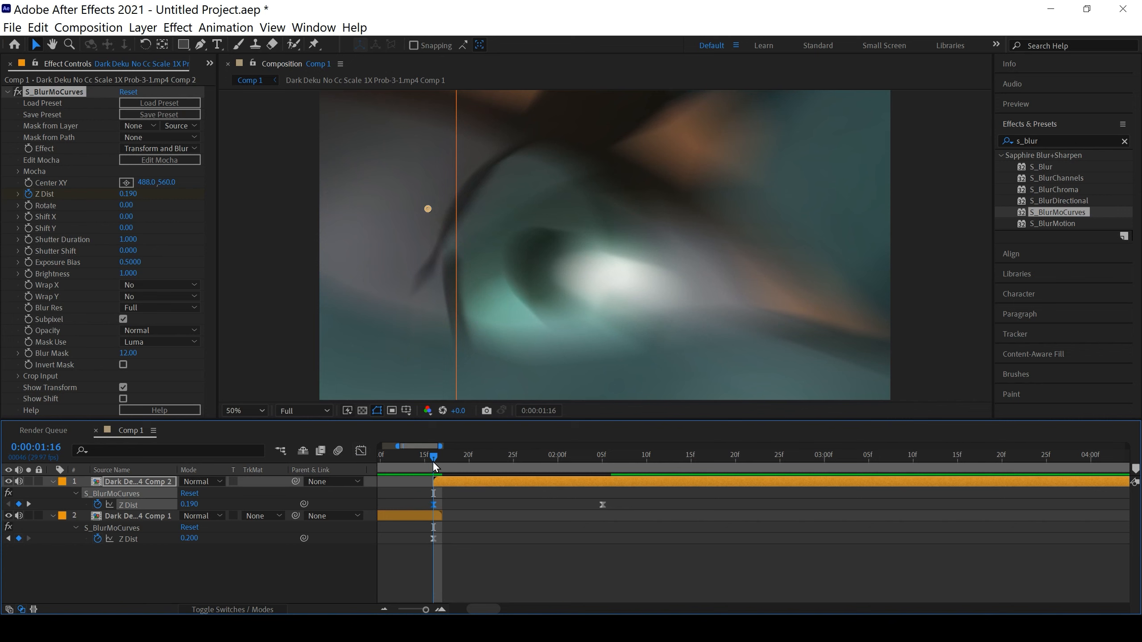
Step: Play the composition from near its beginning to review the zoom transition with the softened curve
drag(433, 462, 424, 462)
key(space)
key(space)
key(semicolon)
drag(417, 462, 384, 460)
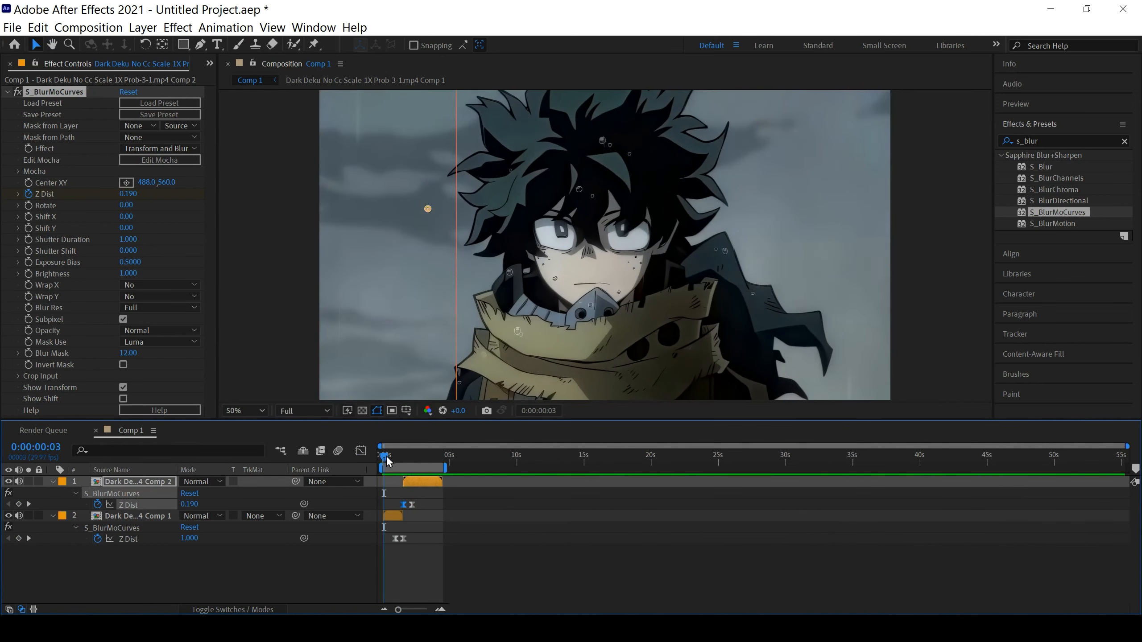
key(space)
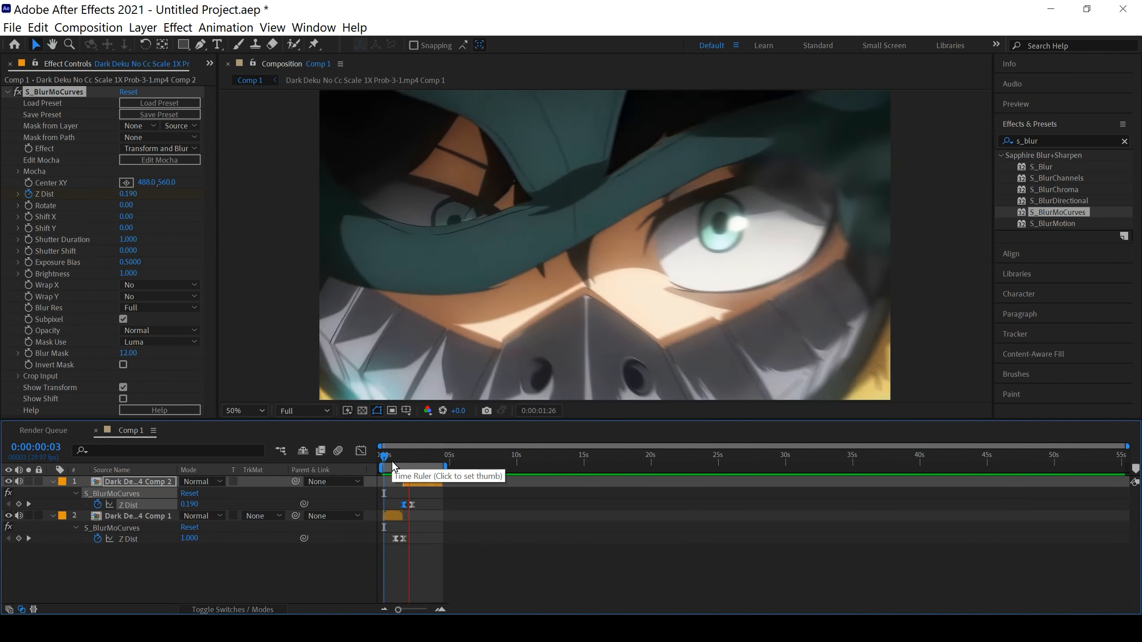
Step: Delete the Z Dist keyframes from both clips
double_click(441, 609)
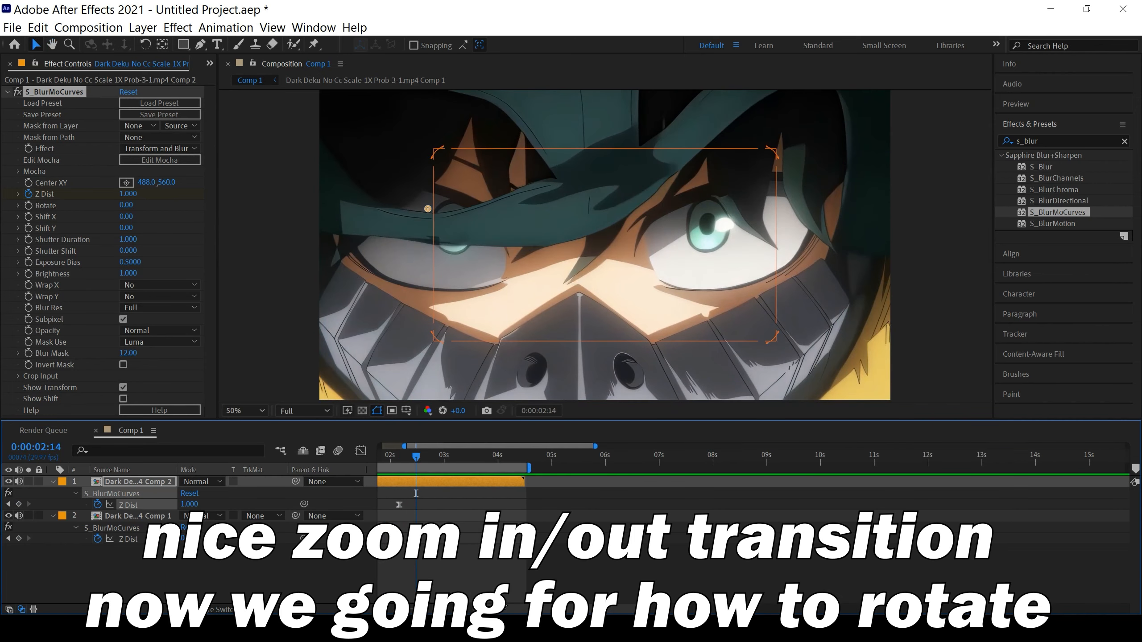
drag(506, 610, 477, 609)
click(250, 564)
click(122, 505)
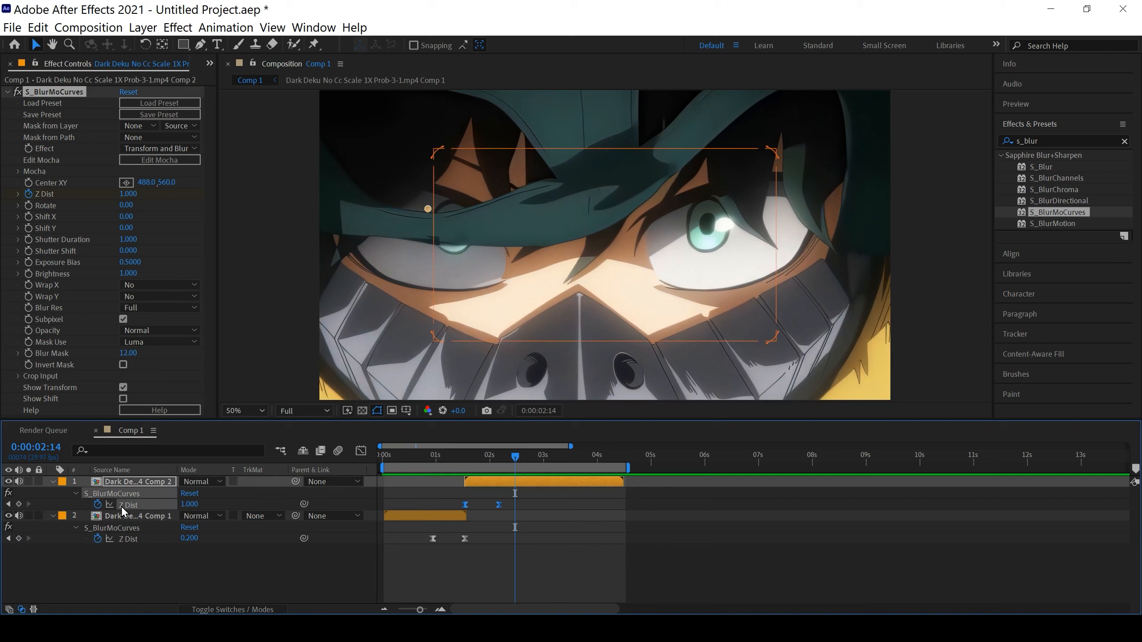
key(Delete)
click(118, 542)
key(Delete)
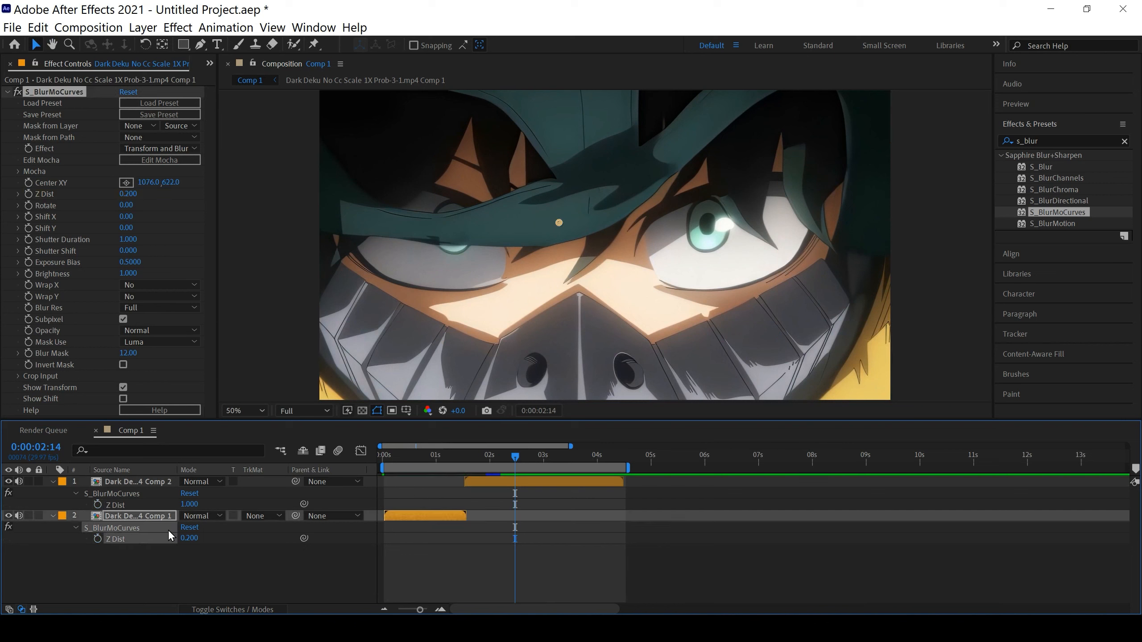
Step: Reset the S_BlurMoCurves effect to its defaults on both clips
click(182, 526)
click(199, 489)
click(339, 554)
Step: Keyframe the first clip's S_BlurMoCurves Rotate from 0 at 0:00:00:26 to 180 at 0:00:01:16
click(439, 609)
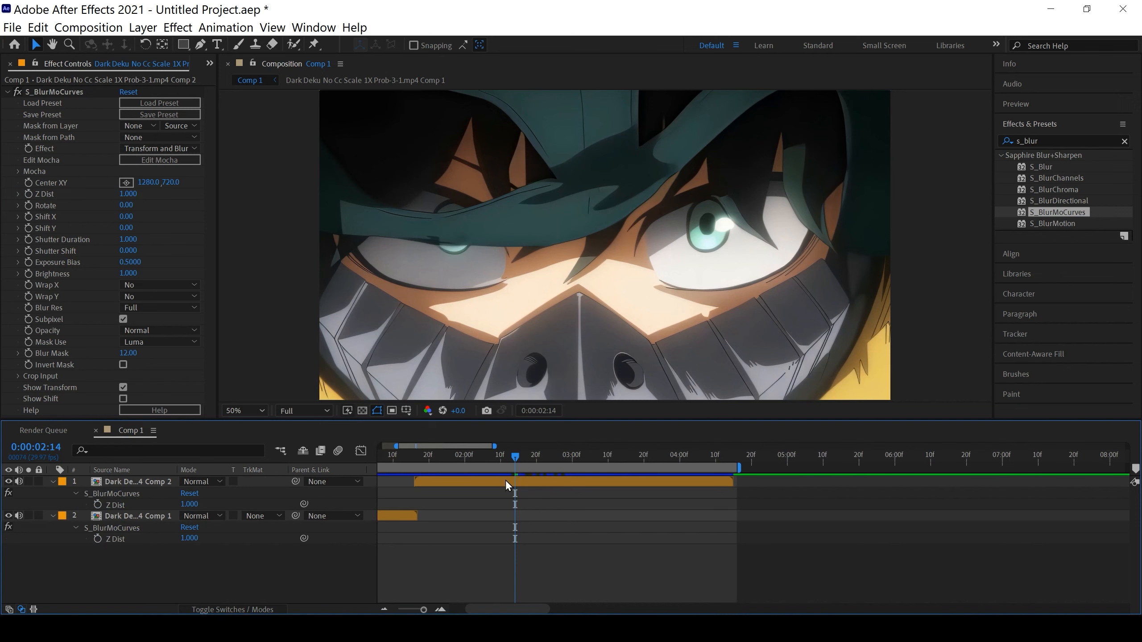
drag(481, 607, 464, 607)
drag(640, 458, 471, 471)
click(468, 520)
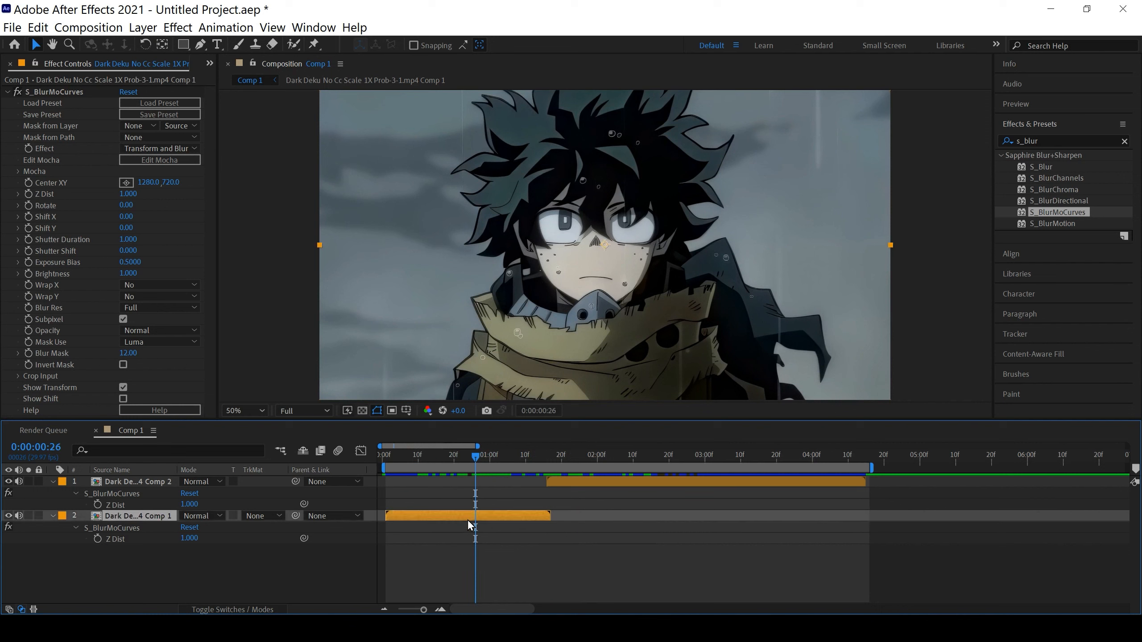
click(37, 205)
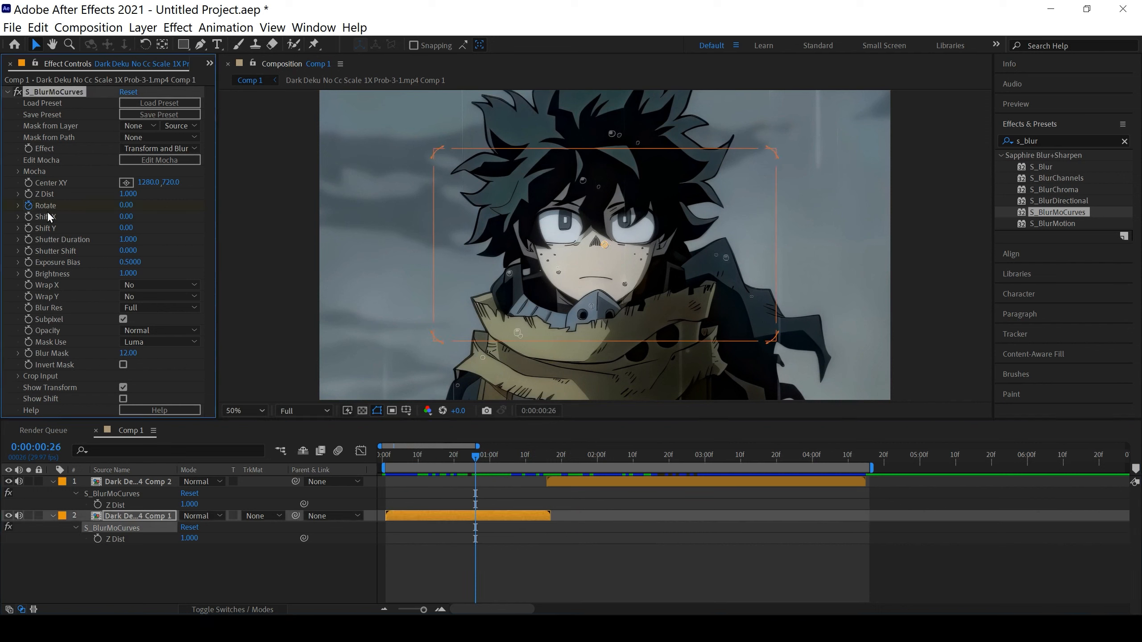
drag(476, 457, 540, 462)
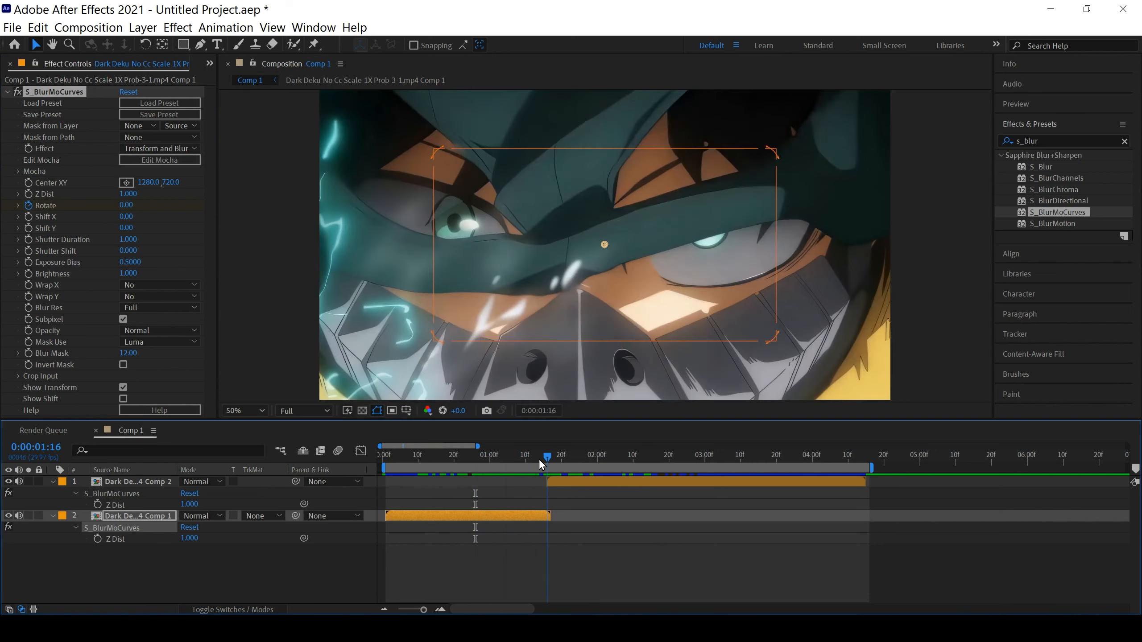
click(127, 206)
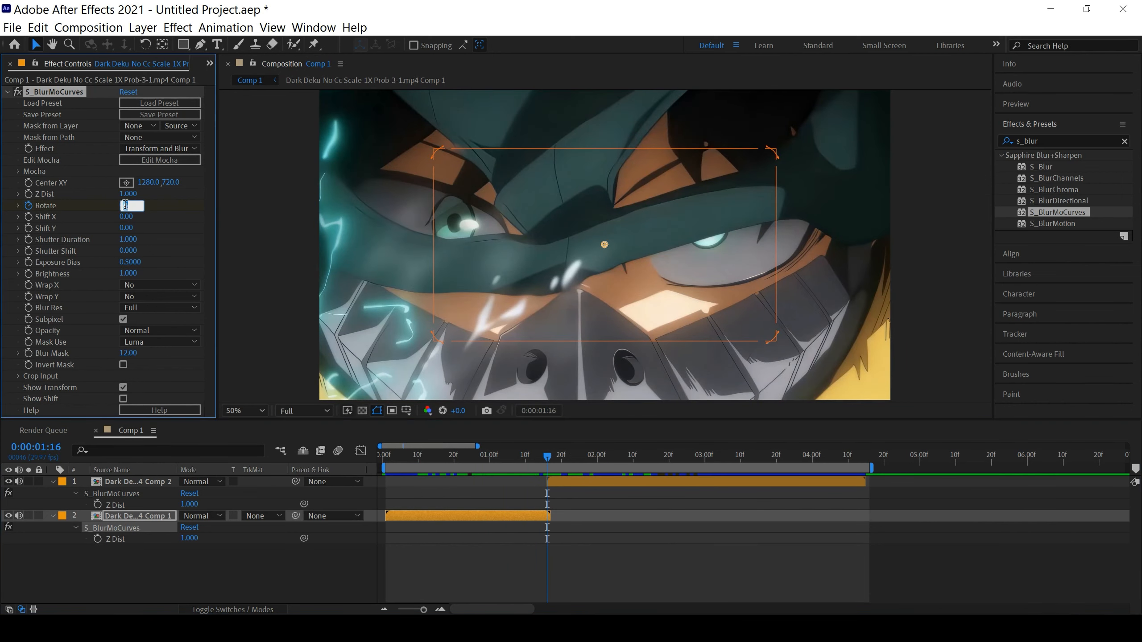
key(Return)
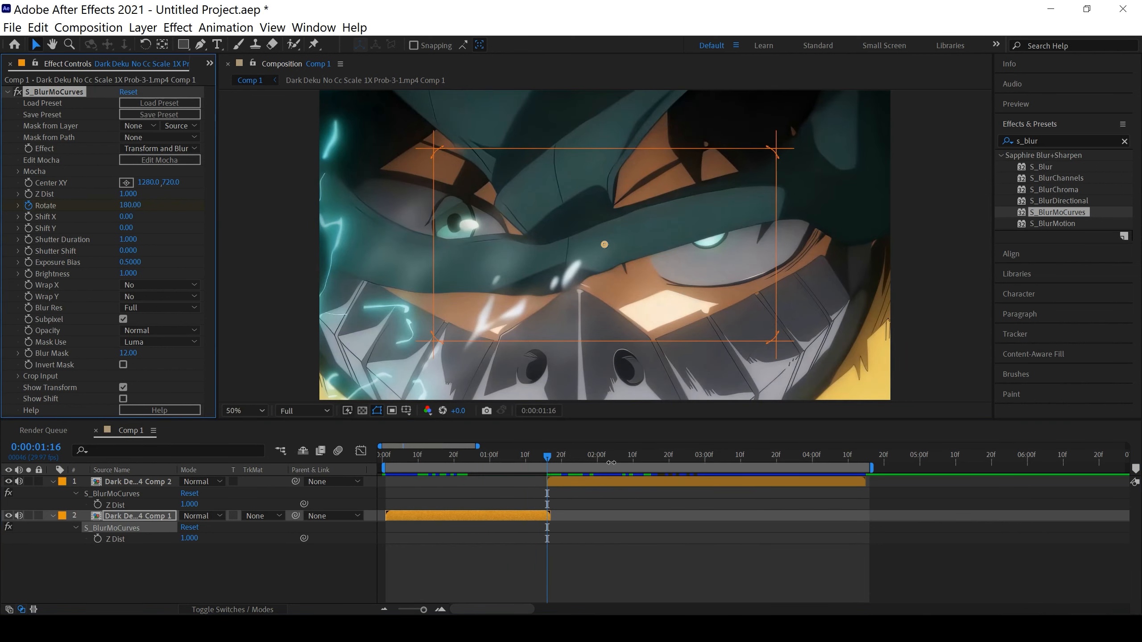
Step: Keyframe the second clip's S_BlurMoCurves Rotate from 180 at 0:00:01:16 to 360 at 0:00:02:01
click(601, 480)
click(27, 204)
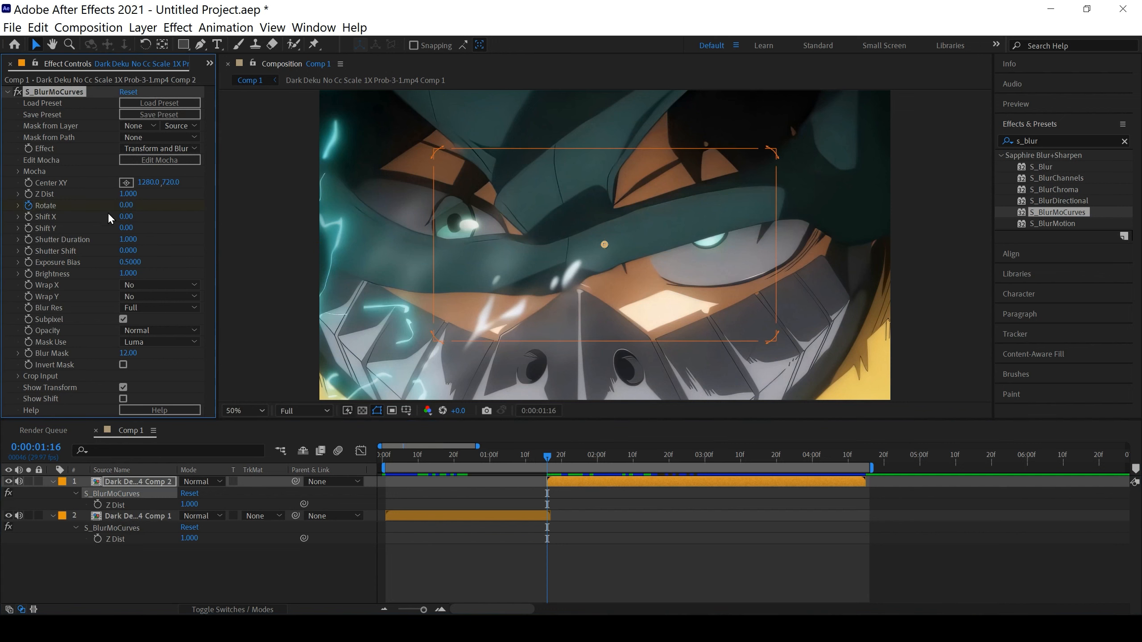
click(125, 206)
text(180)
key(Return)
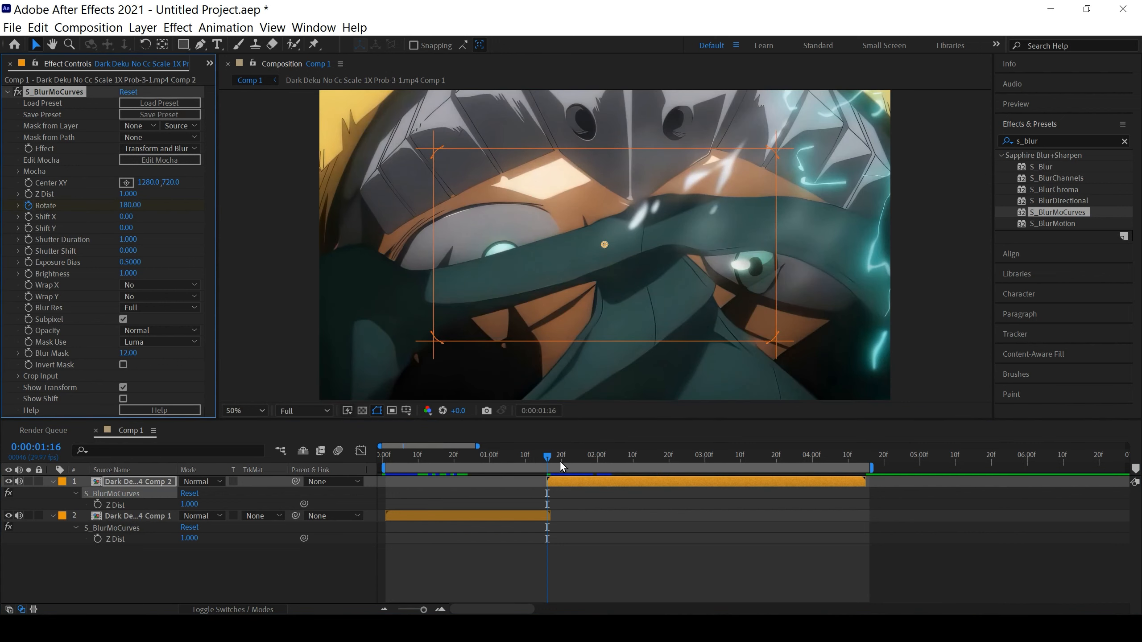
drag(549, 452, 605, 463)
click(123, 205)
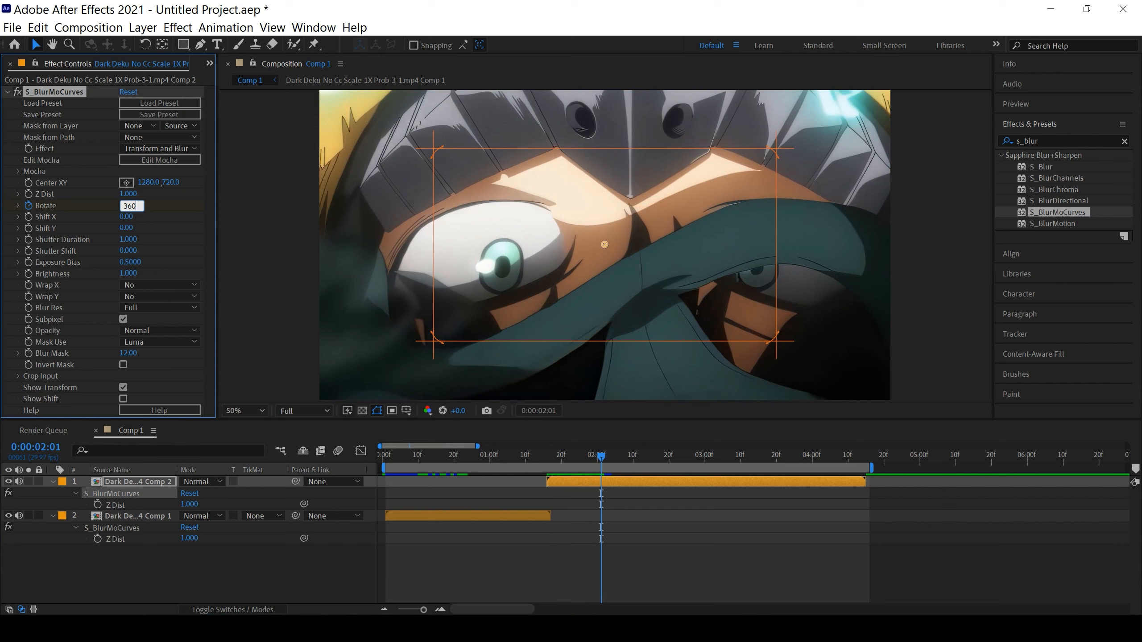
key(Return)
Step: On the first clip's S_BlurMoCurves, set Wrap X and Wrap Y to Reflect and Shutter Duration to 0.490
click(656, 544)
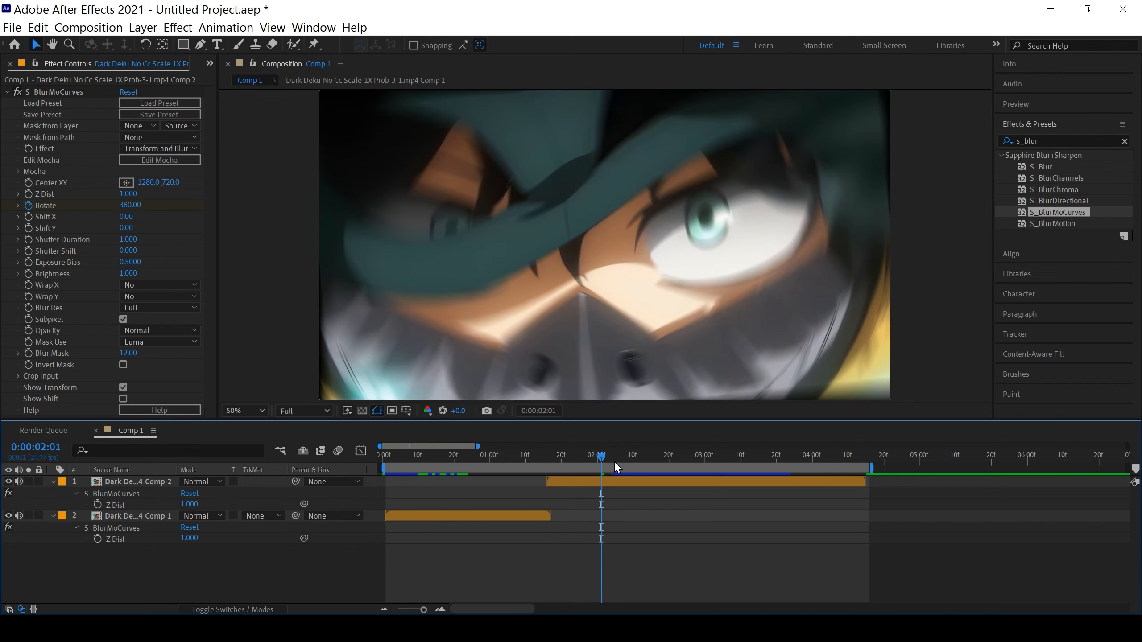
drag(592, 460, 496, 459)
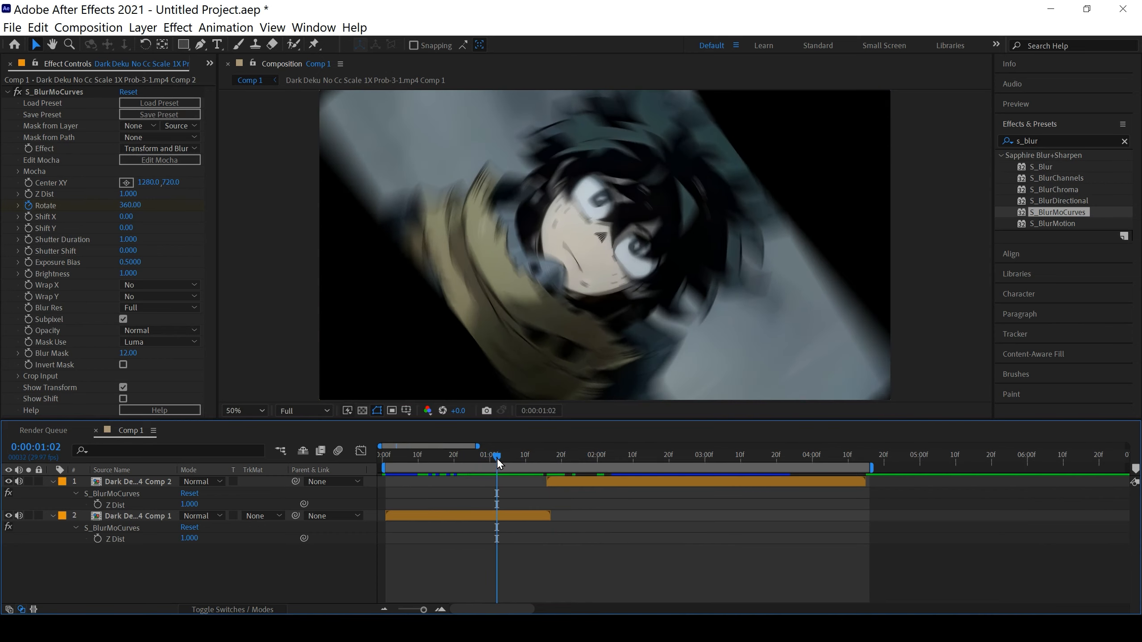
click(566, 245)
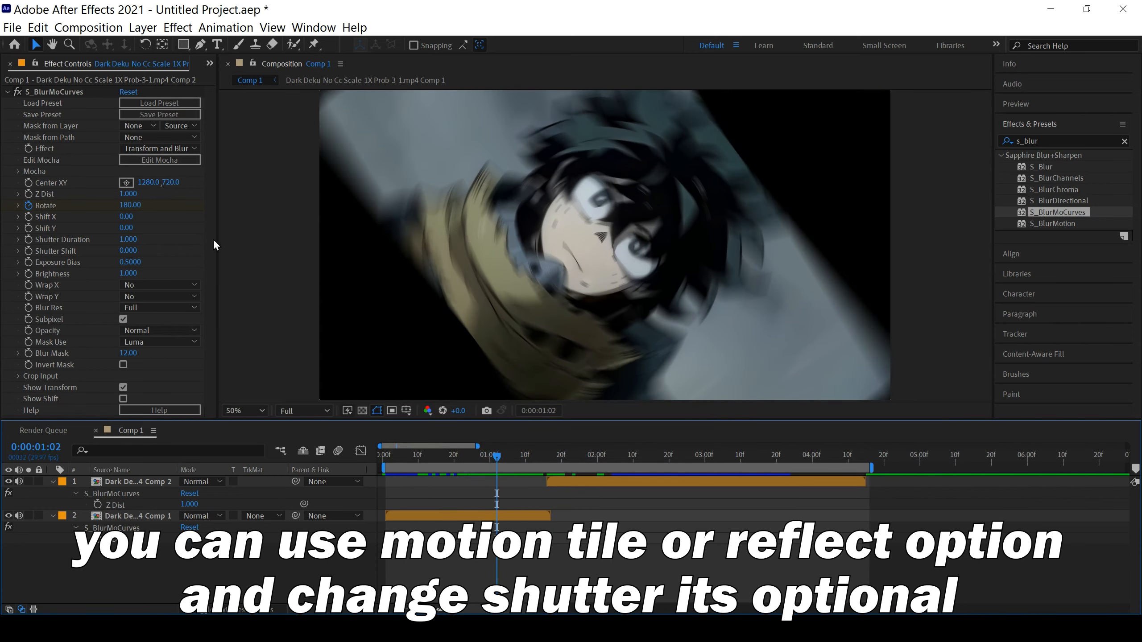
click(157, 285)
click(157, 338)
click(153, 298)
click(145, 346)
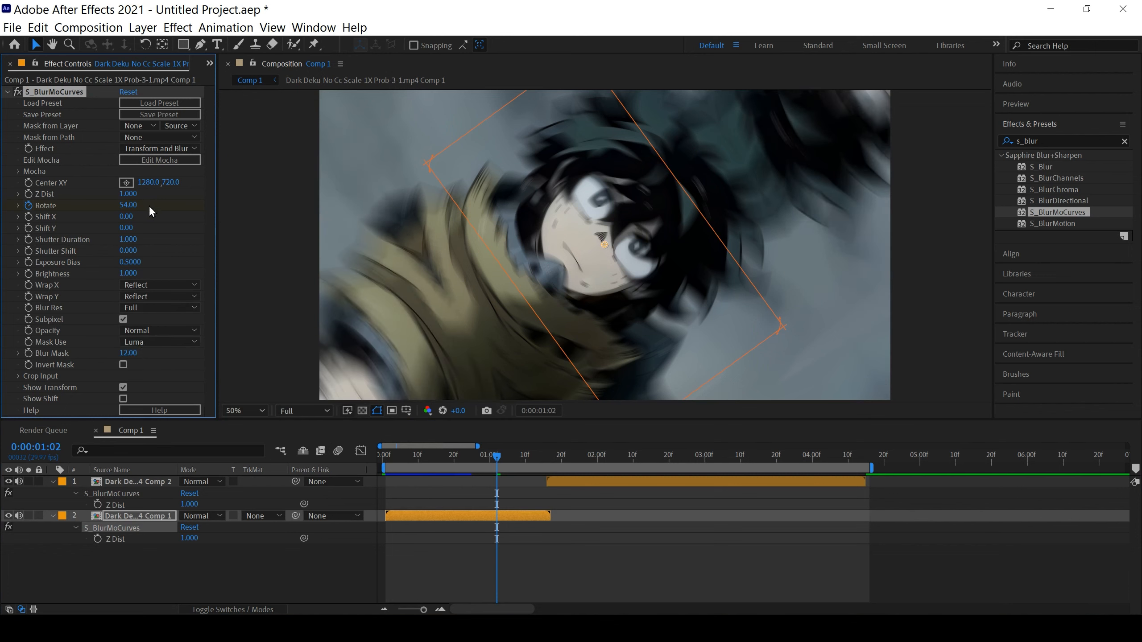
drag(133, 238, 32, 262)
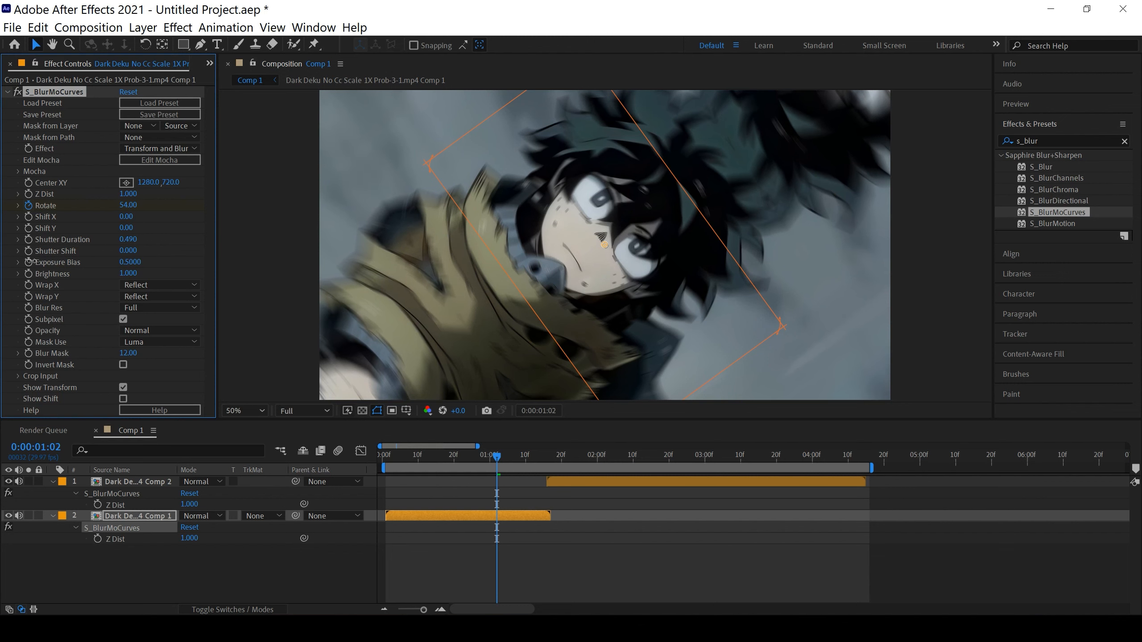
Step: Play the composition from the start to review the rotation transition with reflected edges on the first clip
click(409, 563)
drag(472, 468, 347, 466)
key(space)
key(space)
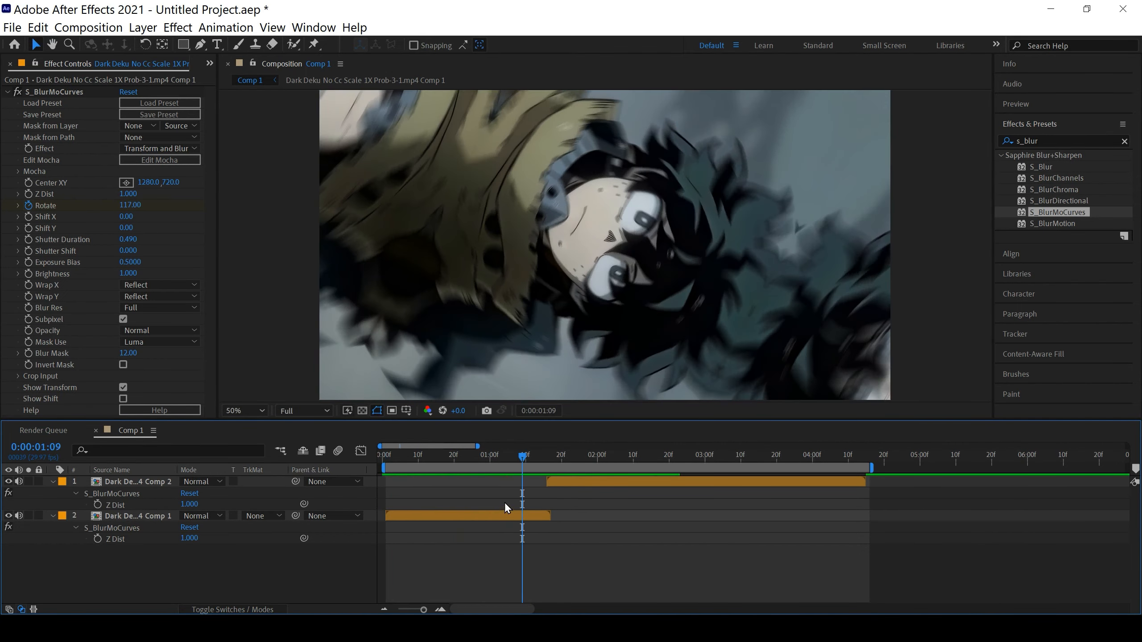
Step: On the second clip's S_BlurMoCurves, set Wrap X and Wrap Y to Reflect and Shutter Duration to 0.310
drag(521, 464, 548, 468)
click(573, 482)
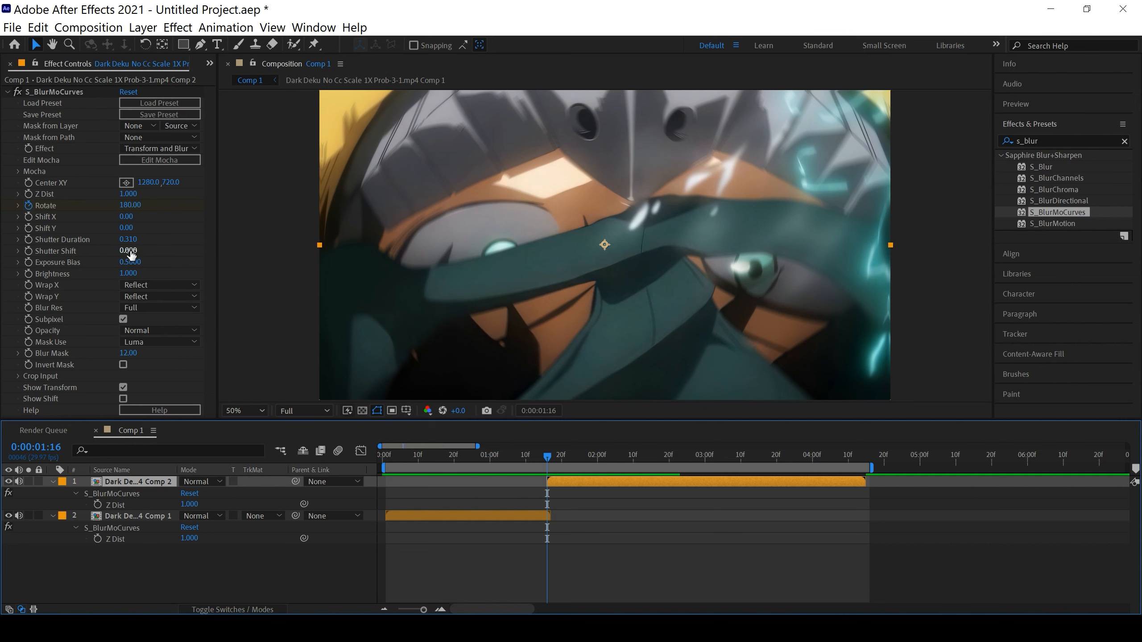
drag(547, 457, 484, 479)
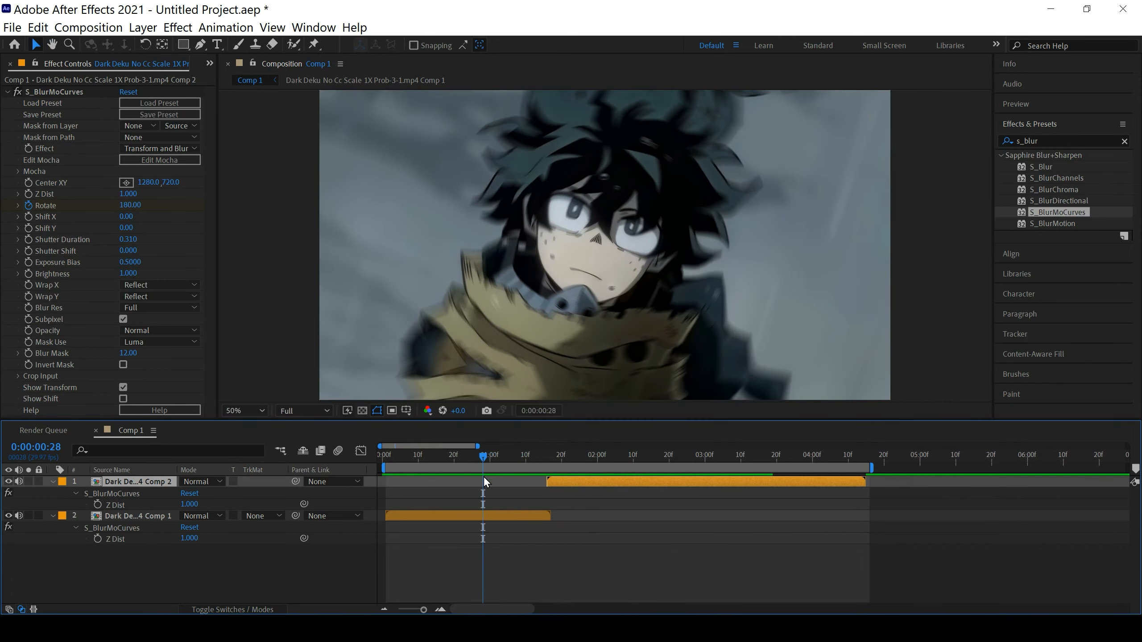
Step: Reveal the first clip's S_BlurMoCurves Rotate keyframes and apply Easy Ease to both
key(space)
drag(651, 456, 494, 488)
click(517, 516)
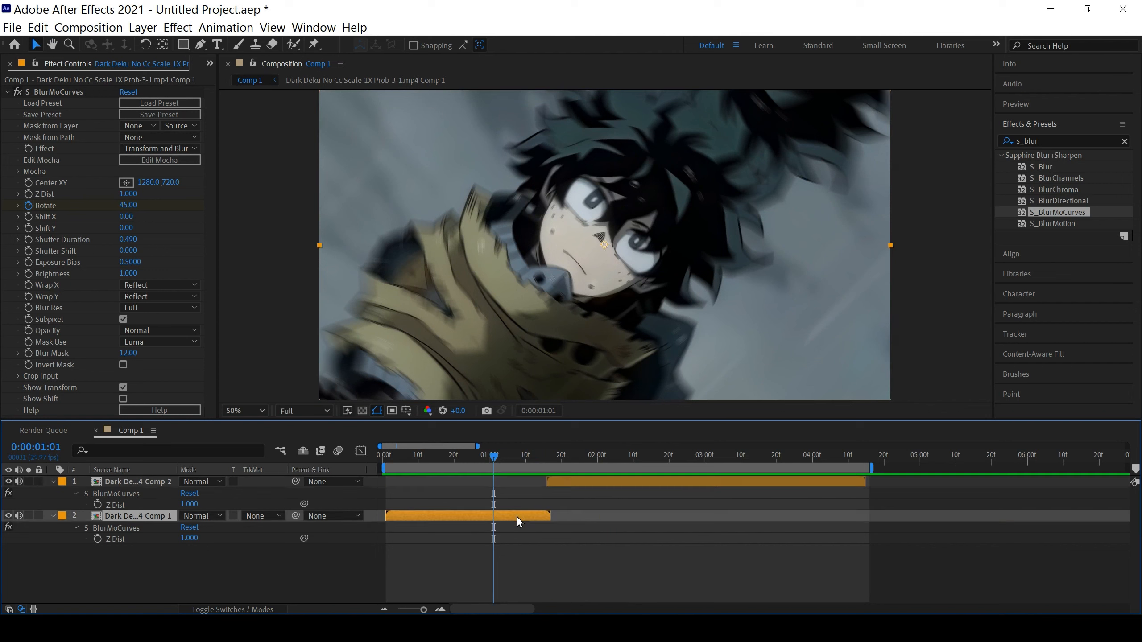
key(u)
click(511, 558)
drag(464, 539, 598, 536)
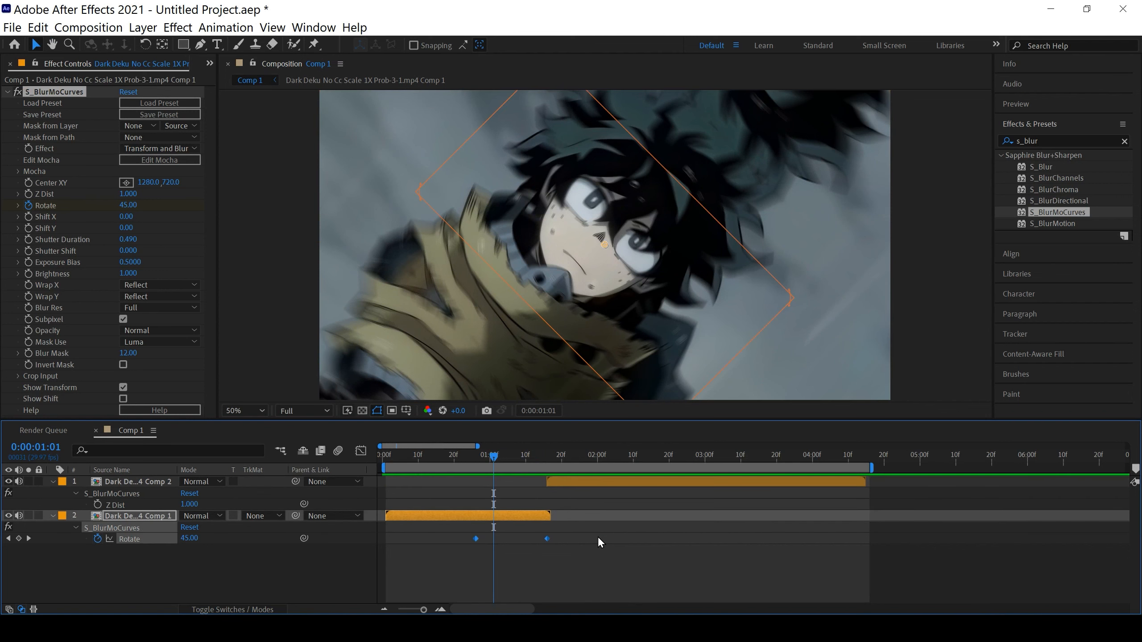
key(F9)
Step: Shape the first clip's Rotate value curve to start slowly and accelerate steeply into the last keyframe
click(360, 450)
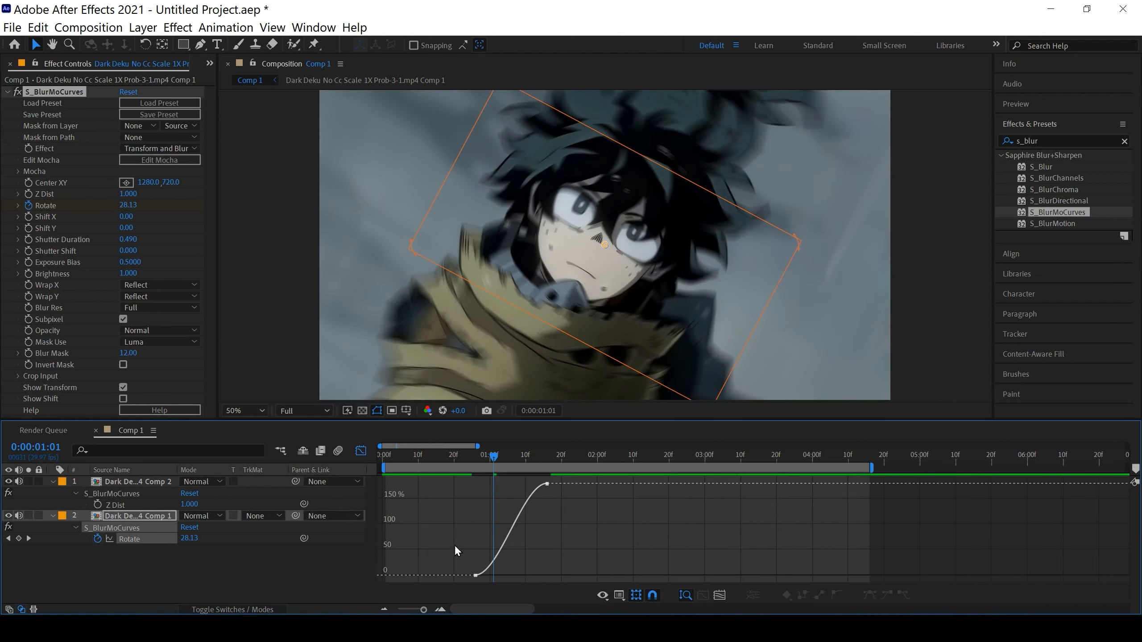
click(475, 576)
drag(499, 575, 579, 574)
drag(522, 483, 548, 523)
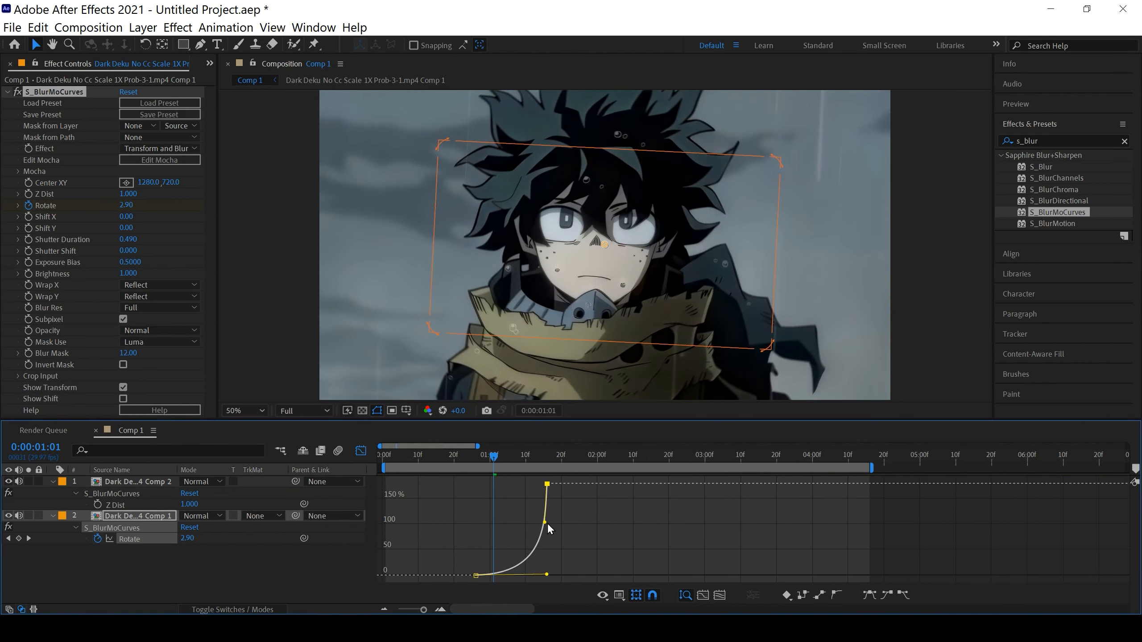
click(361, 451)
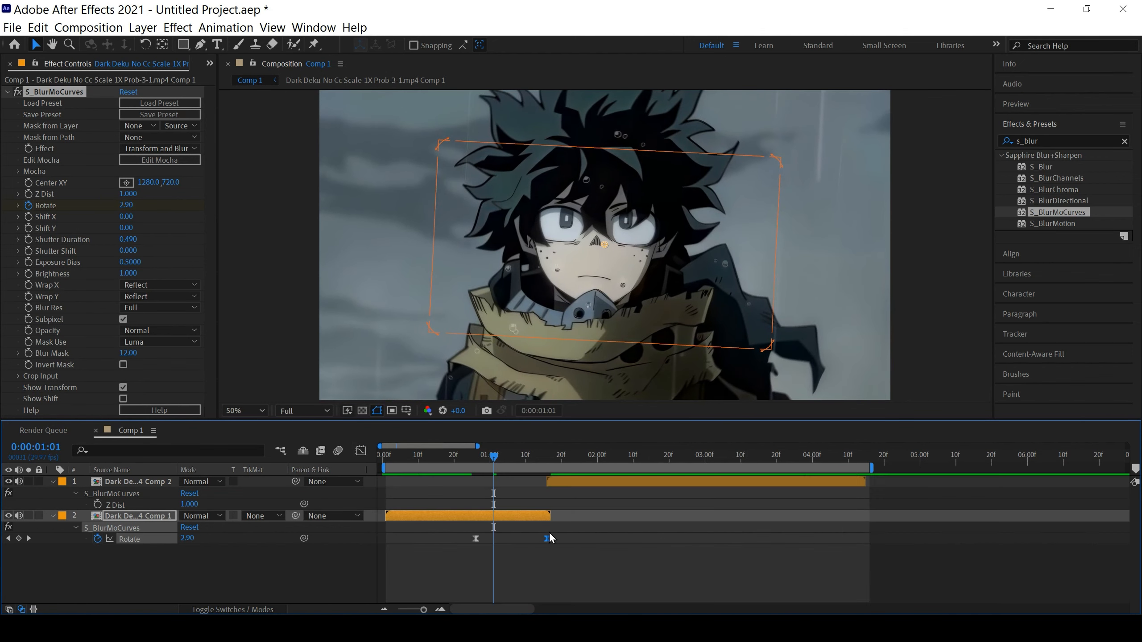
Step: Reveal the second clip's S_BlurMoCurves Rotate keyframes and apply Easy Ease to both
click(573, 477)
key(u)
click(588, 505)
drag(603, 506, 513, 511)
click(360, 450)
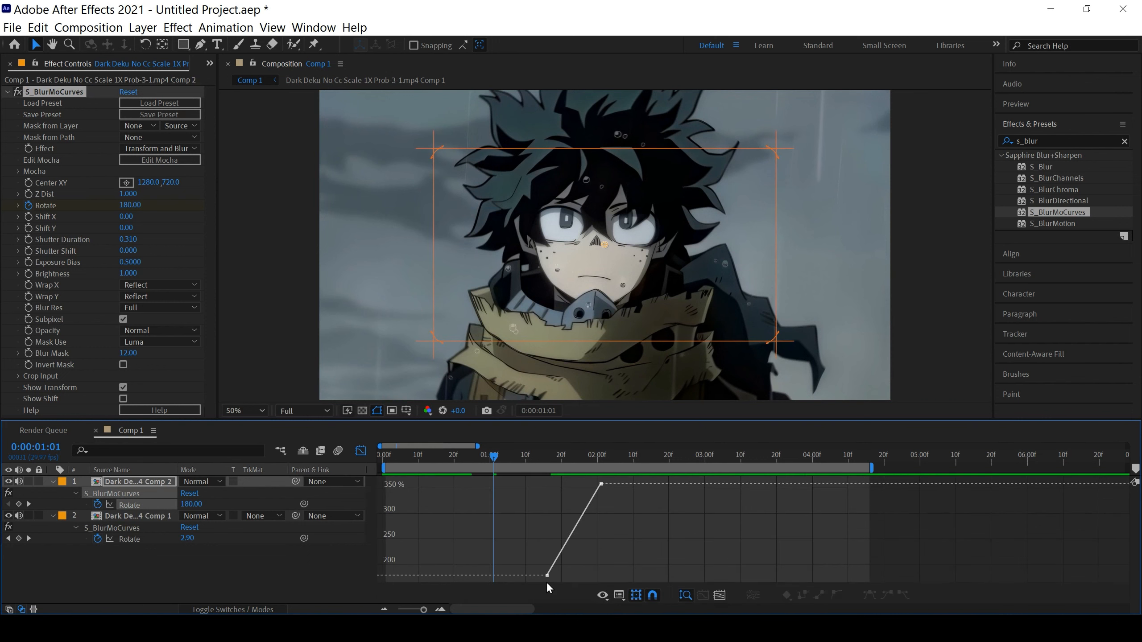
click(359, 451)
click(634, 514)
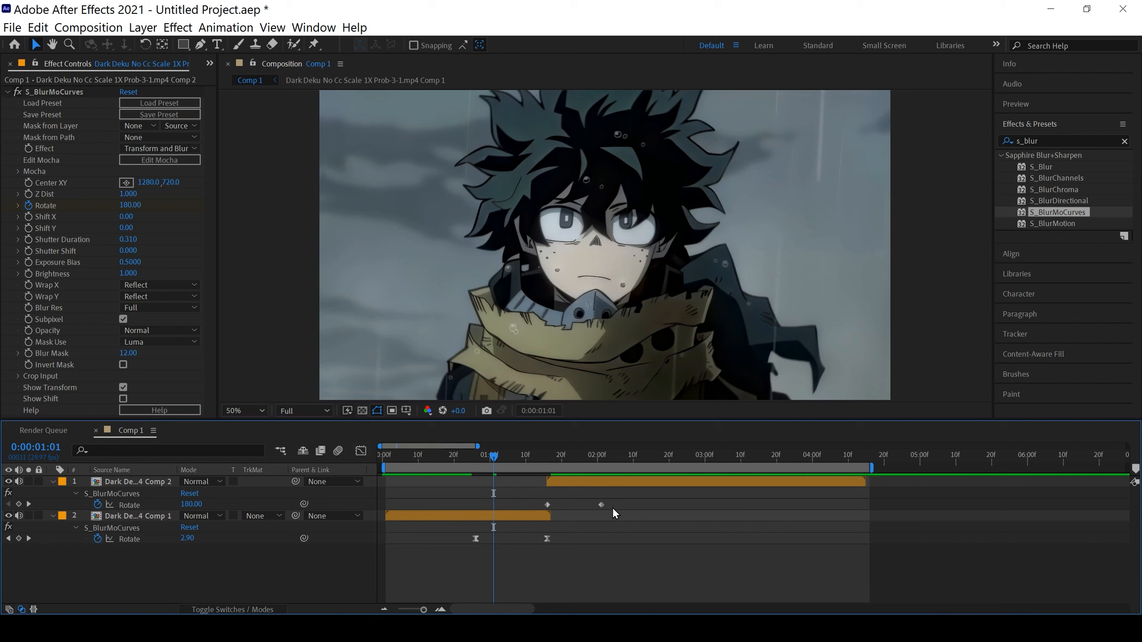
drag(615, 513, 548, 505)
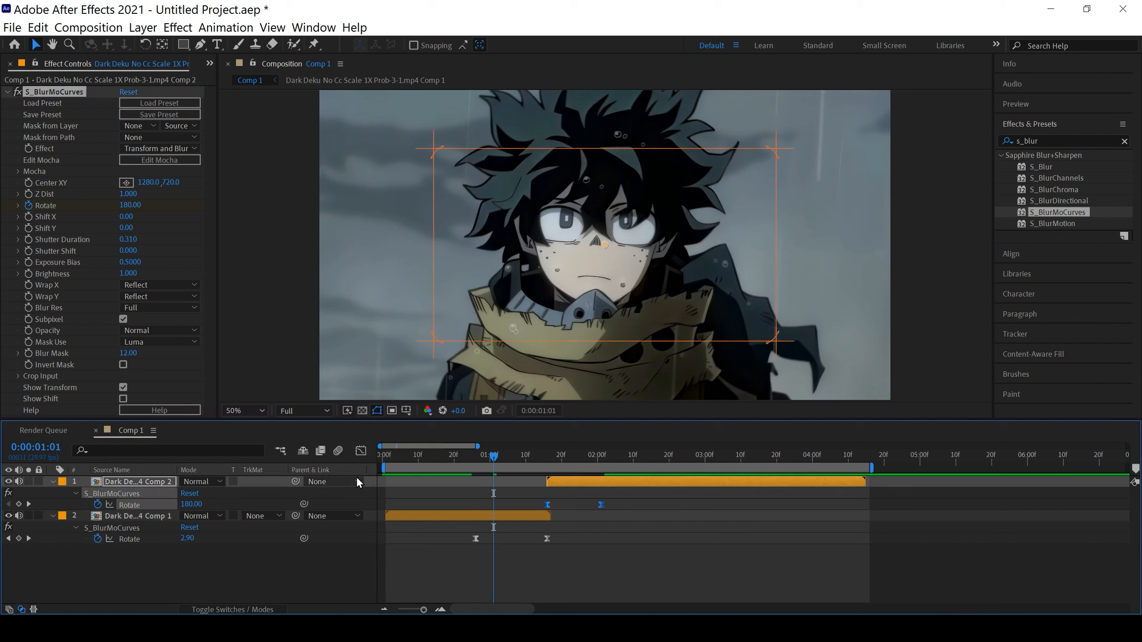
Step: Shape the second clip's Rotate value curve to rise steeply from its first keyframe and flatten towards the last
click(359, 450)
click(545, 580)
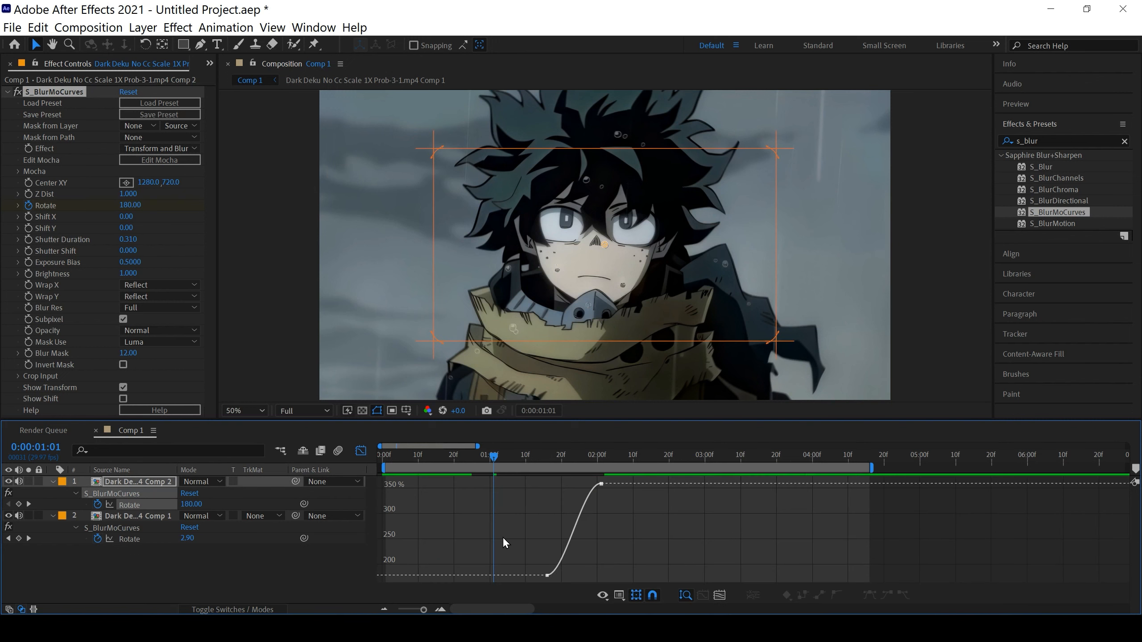
drag(531, 575, 521, 527)
Step: Play the rotation transition several times to review the eased motion across both clips
key(space)
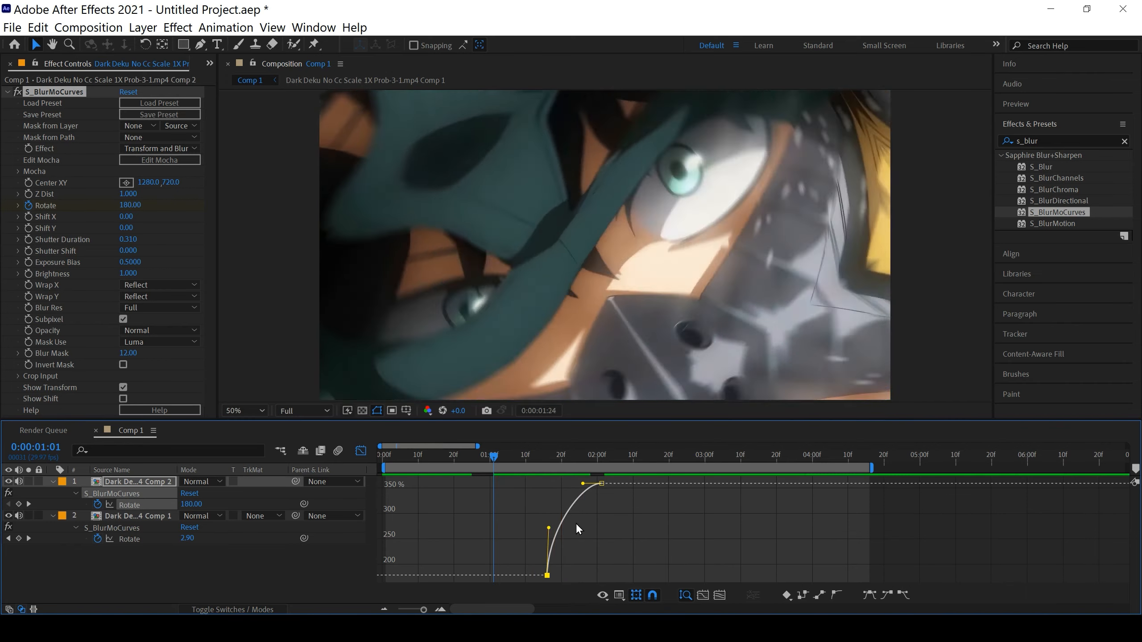
key(space)
drag(633, 460, 486, 461)
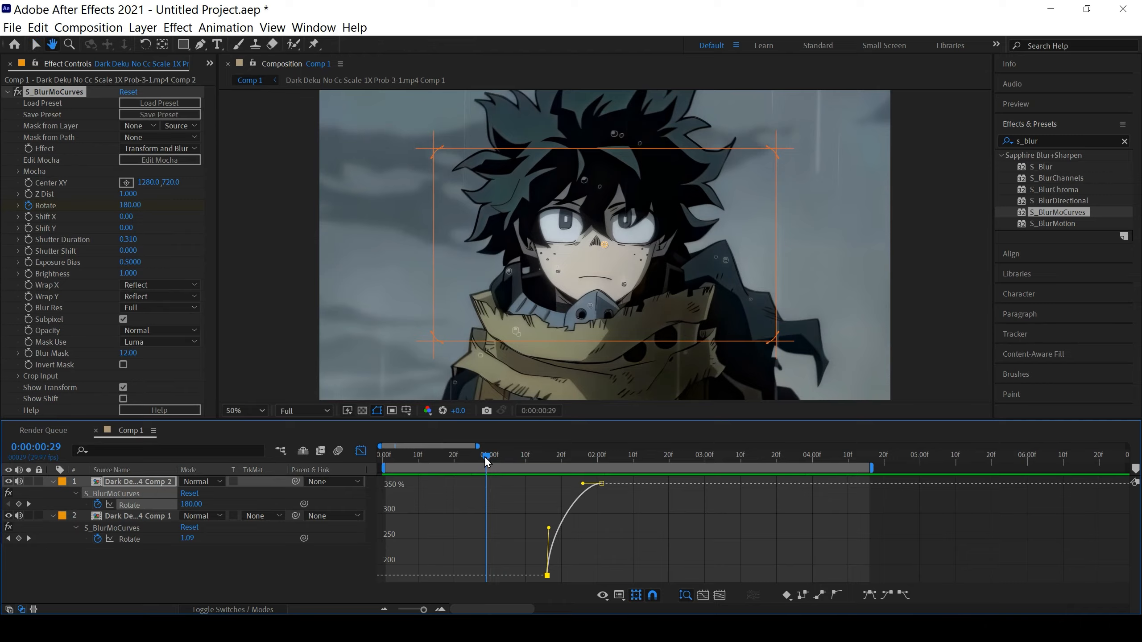
key(space)
key(space)
drag(641, 456, 536, 457)
key(space)
key(space)
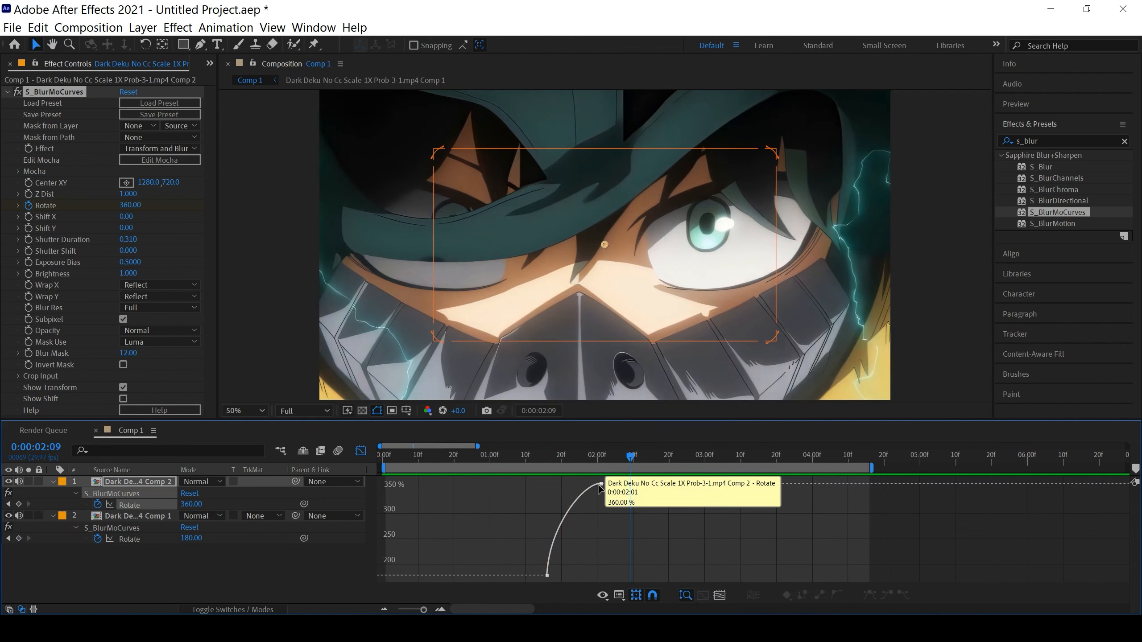
Step: Lengthen the incoming handle of the second clip's last Rotate keyframe for a softer finish and replay the transition
drag(583, 483, 577, 483)
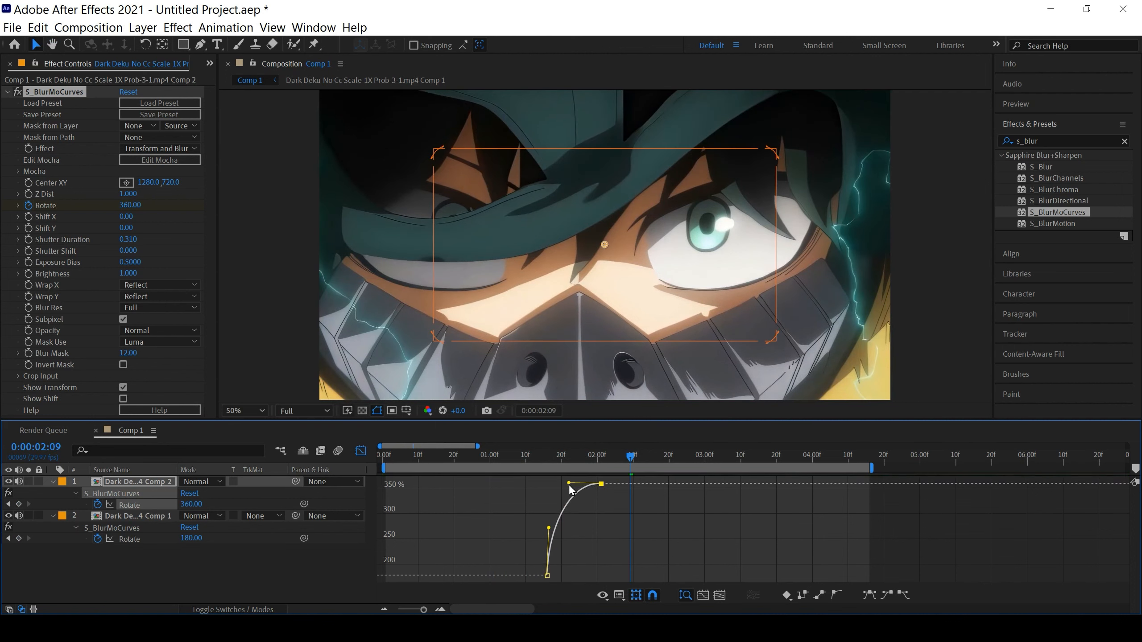
click(541, 456)
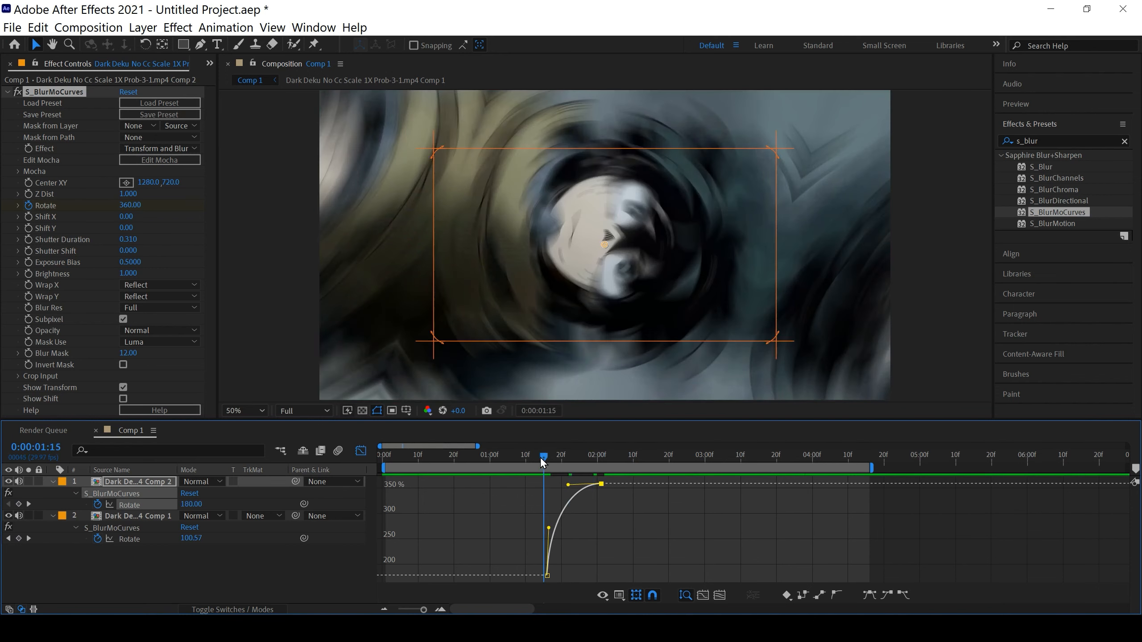
drag(540, 458, 519, 457)
key(space)
key(space)
click(360, 451)
drag(582, 467, 443, 476)
key(space)
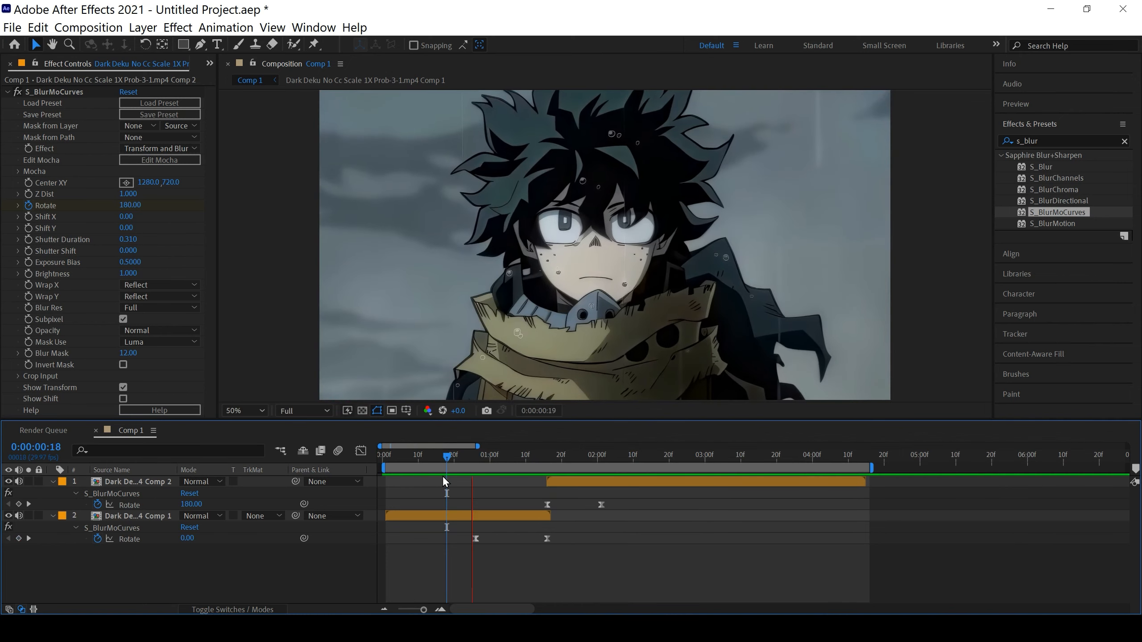
key(space)
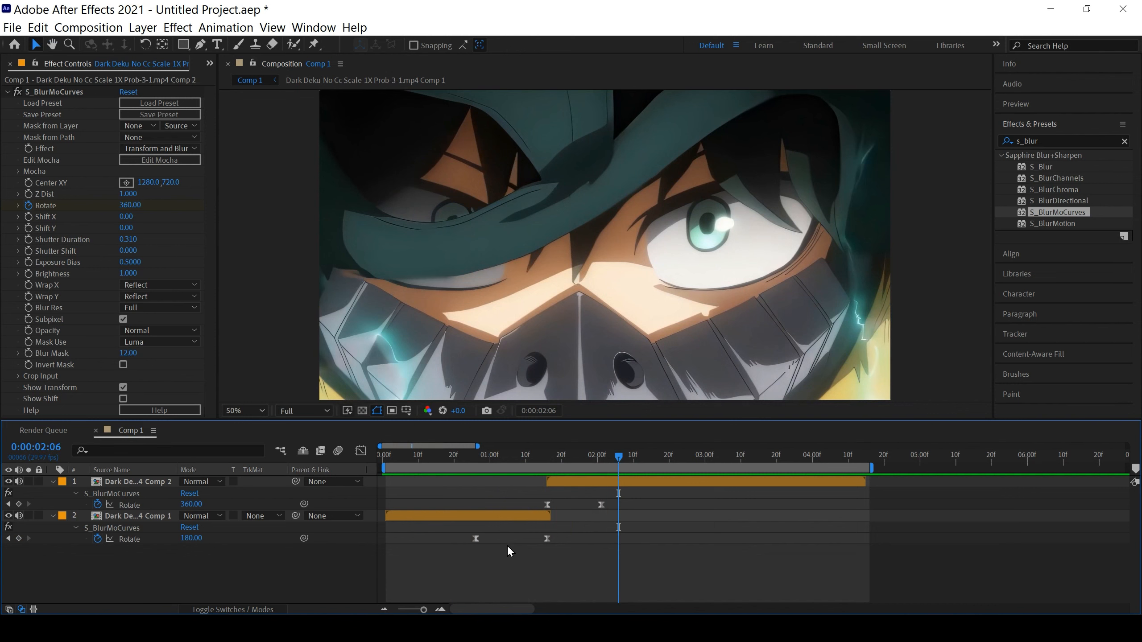
Step: Delete the Rotate keyframes from both the first and second clips
drag(608, 457, 374, 466)
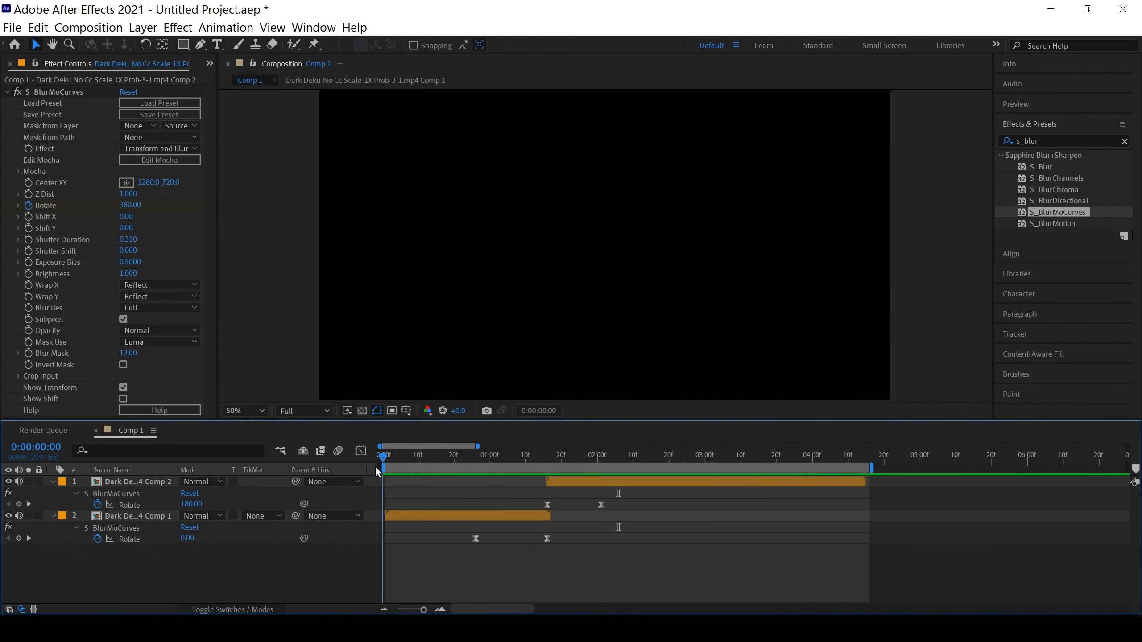
click(116, 529)
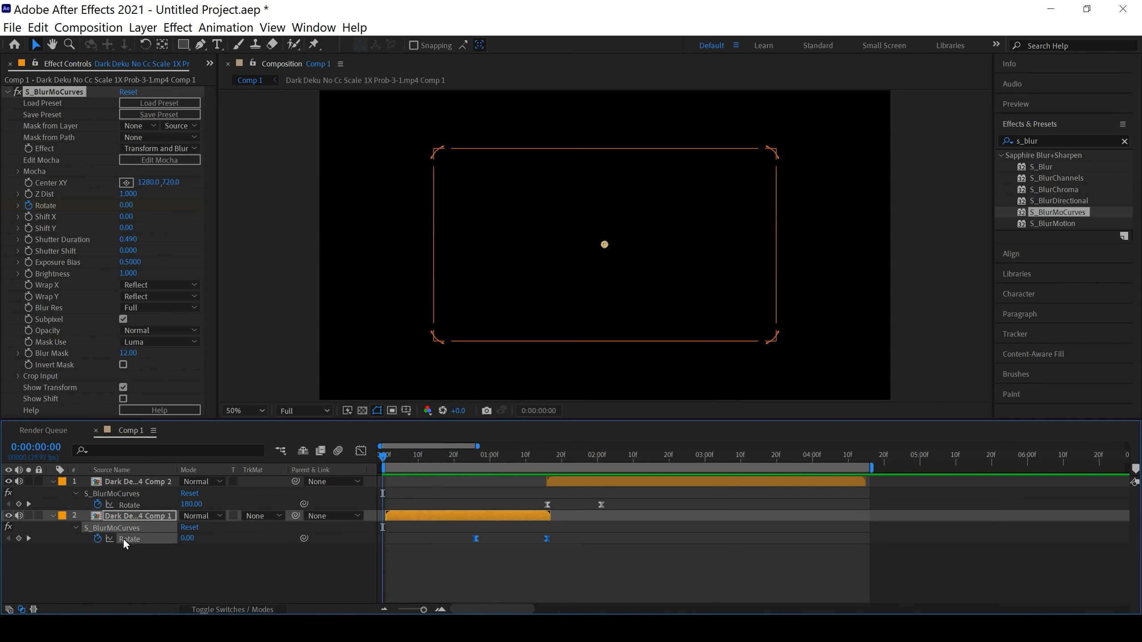
click(124, 549)
click(128, 543)
click(124, 574)
click(124, 543)
key(Delete)
click(121, 505)
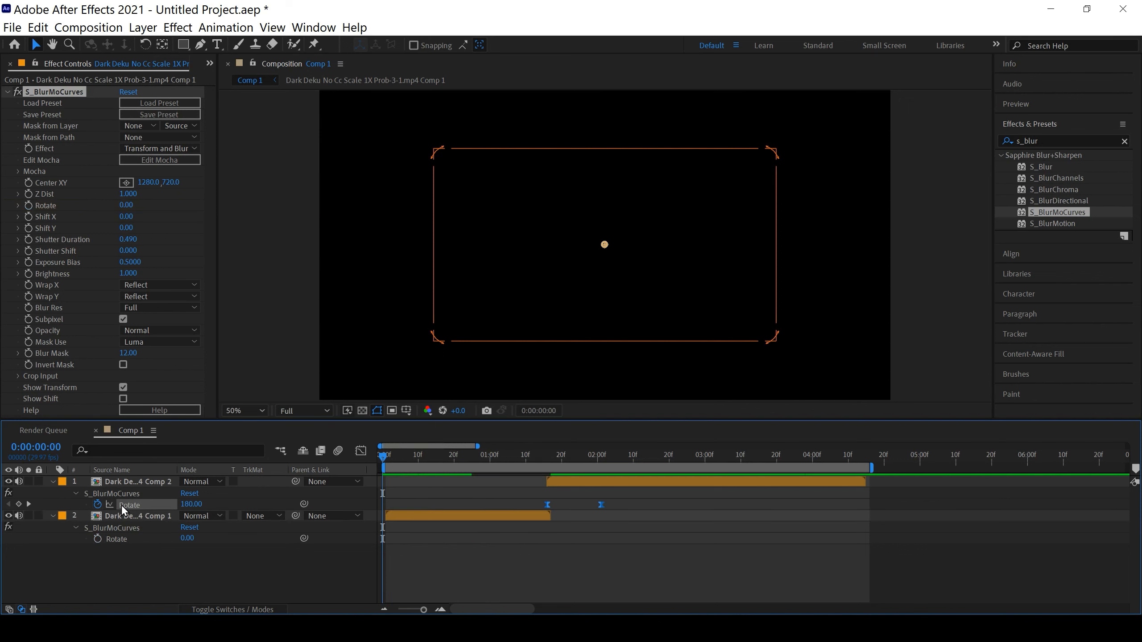
key(Delete)
Step: Reset S_BlurMoCurves to its defaults on both clips and move the first clip to the composition start
click(189, 493)
click(194, 525)
click(202, 549)
drag(382, 453, 359, 467)
drag(426, 513, 422, 513)
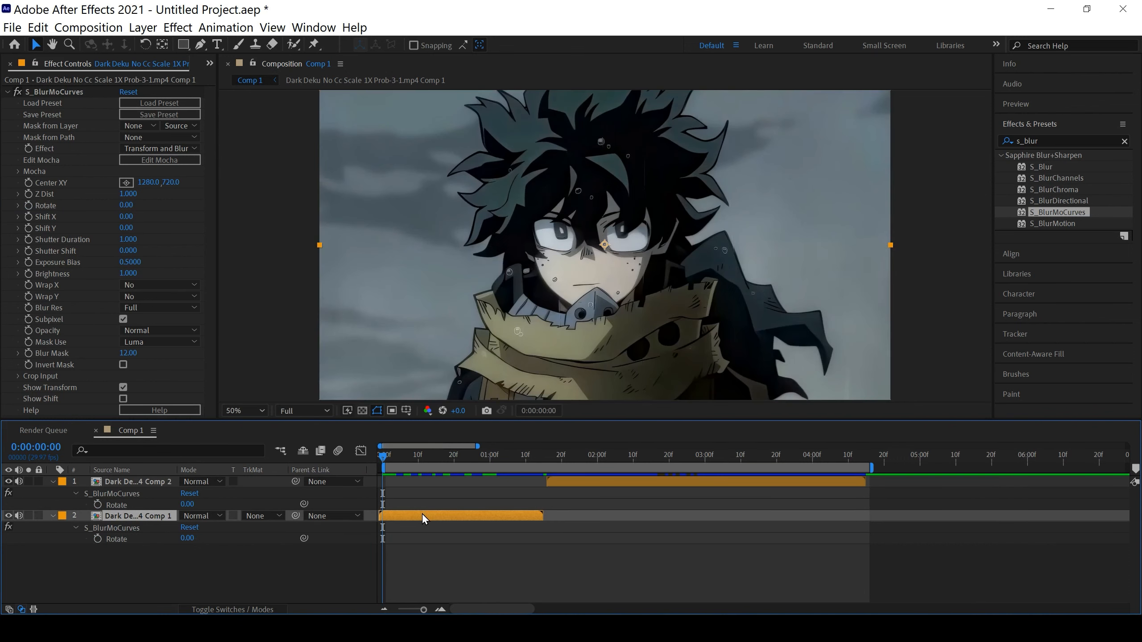
Step: Keyframe the first clip's S_BlurMoCurves Shift X from 0 at 0:00:00:28 to -1290 at 0:00:01:15
drag(385, 454, 483, 462)
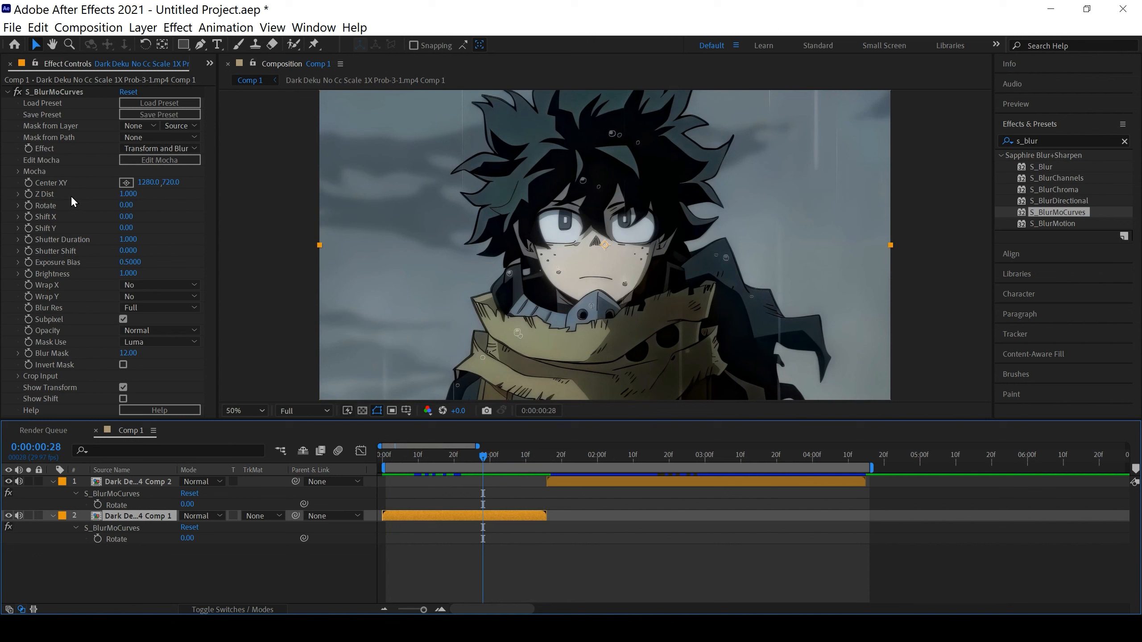
click(32, 217)
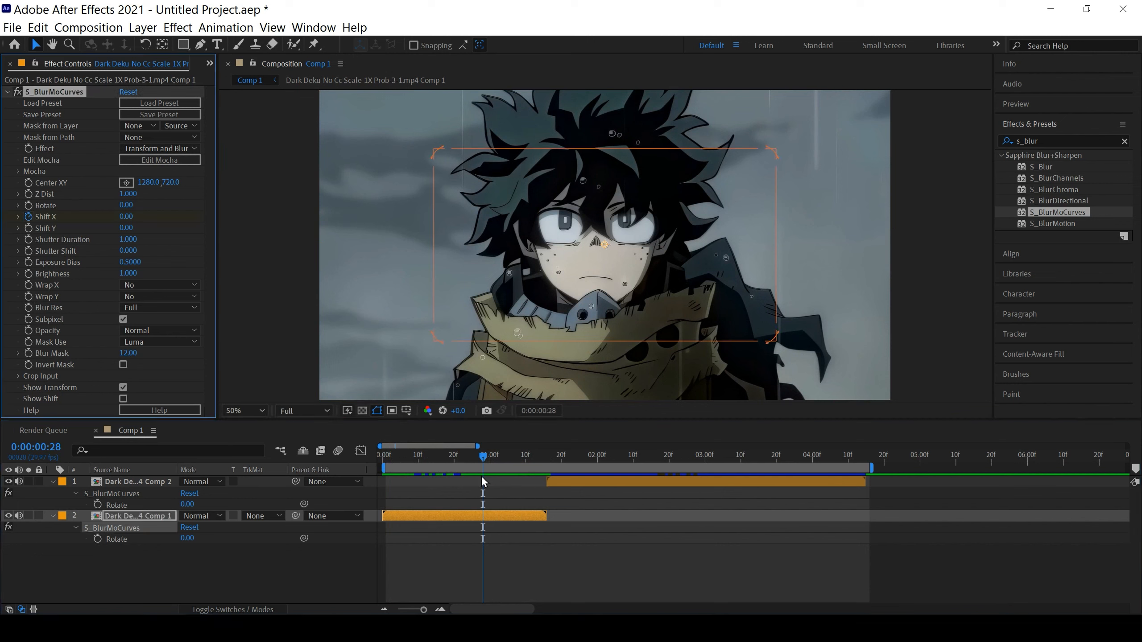
drag(484, 459, 545, 463)
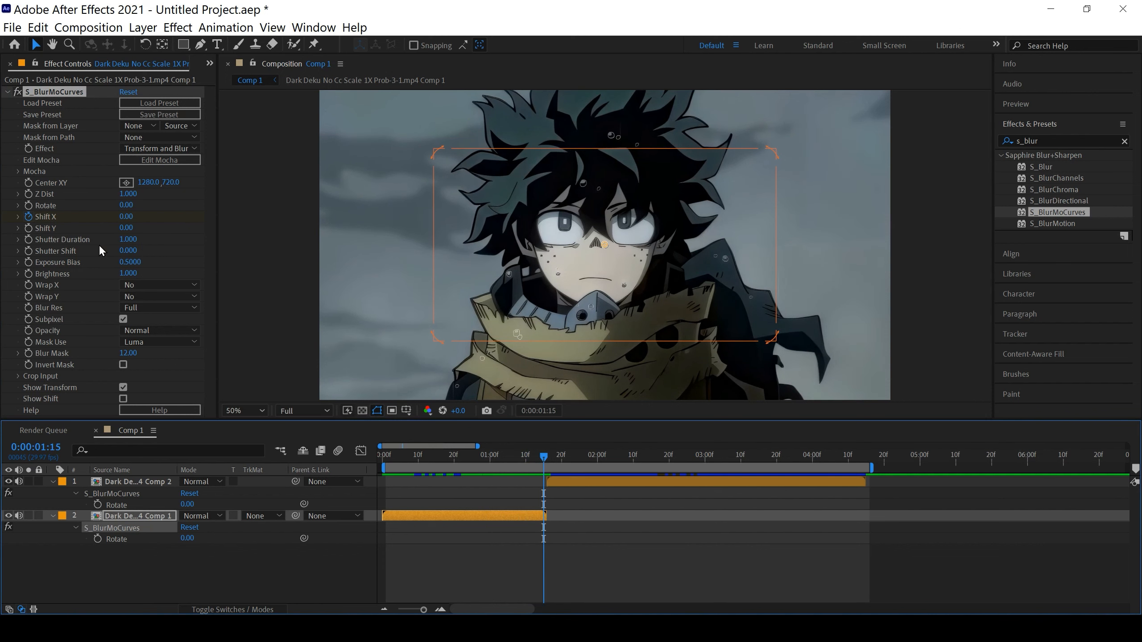
drag(126, 216, 47, 222)
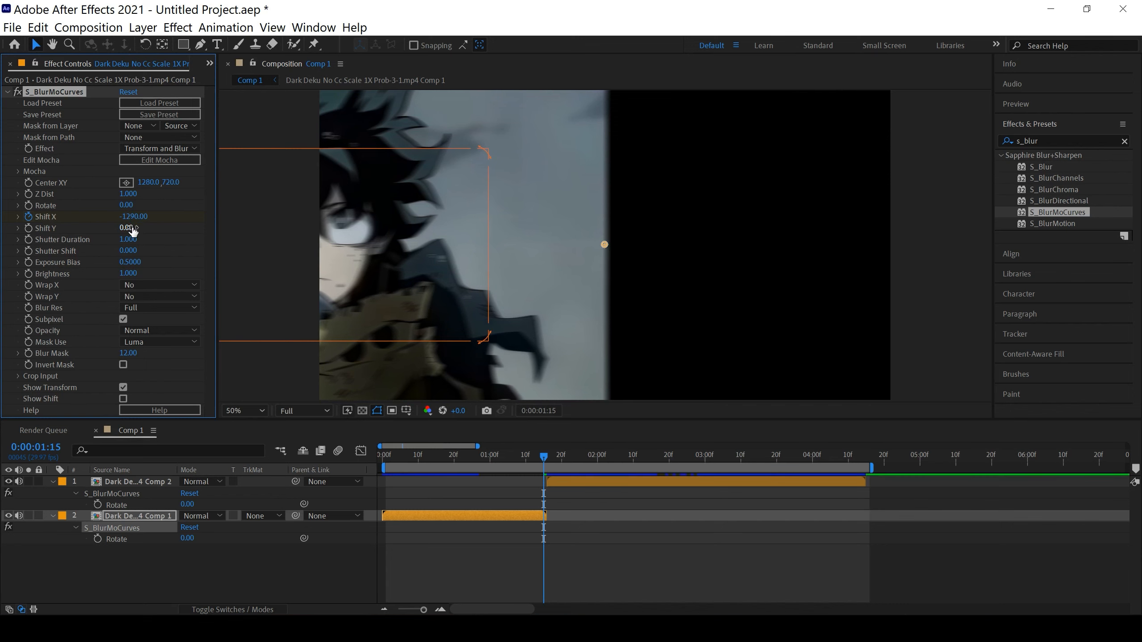
Step: Set the first clip's S_BlurMoCurves Wrap X and Wrap Y to Reflect
click(148, 297)
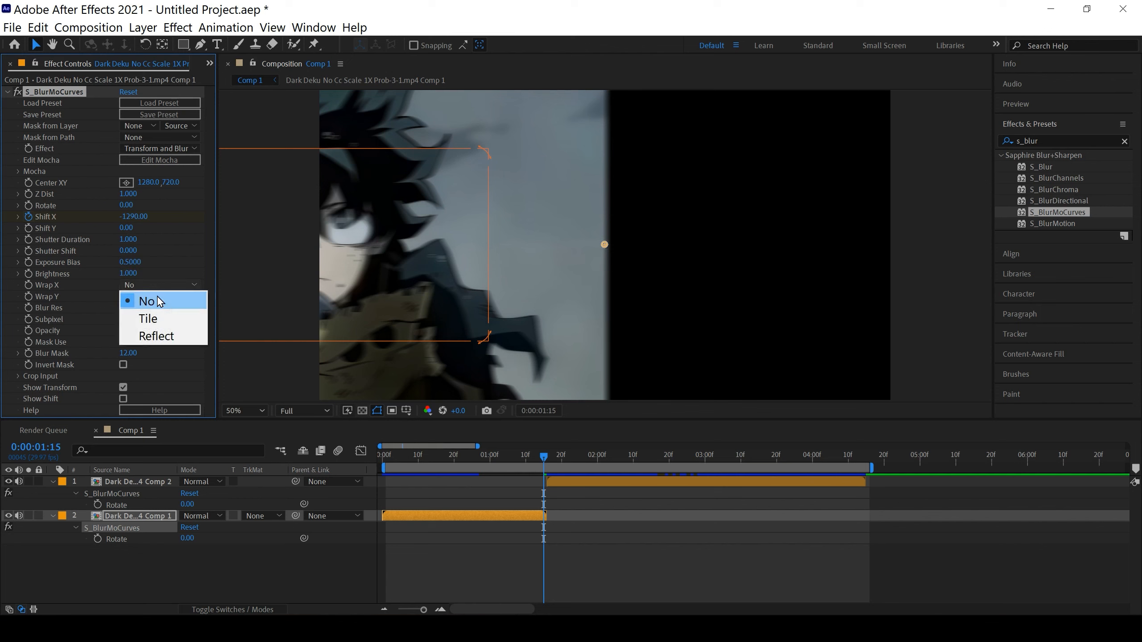
click(160, 321)
click(157, 284)
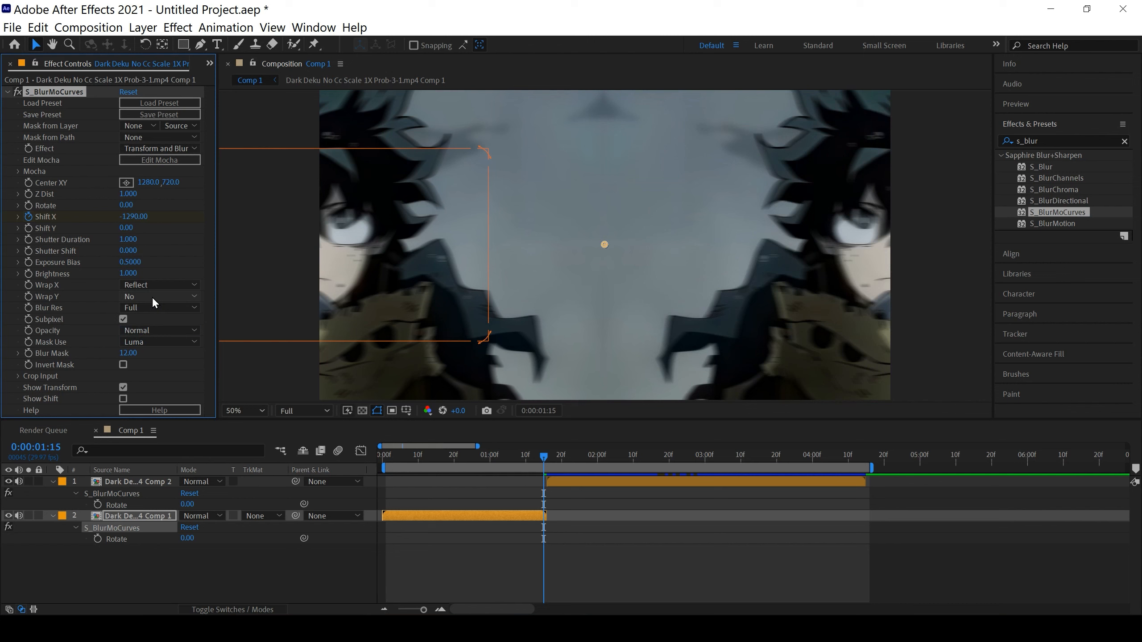
click(153, 298)
click(150, 346)
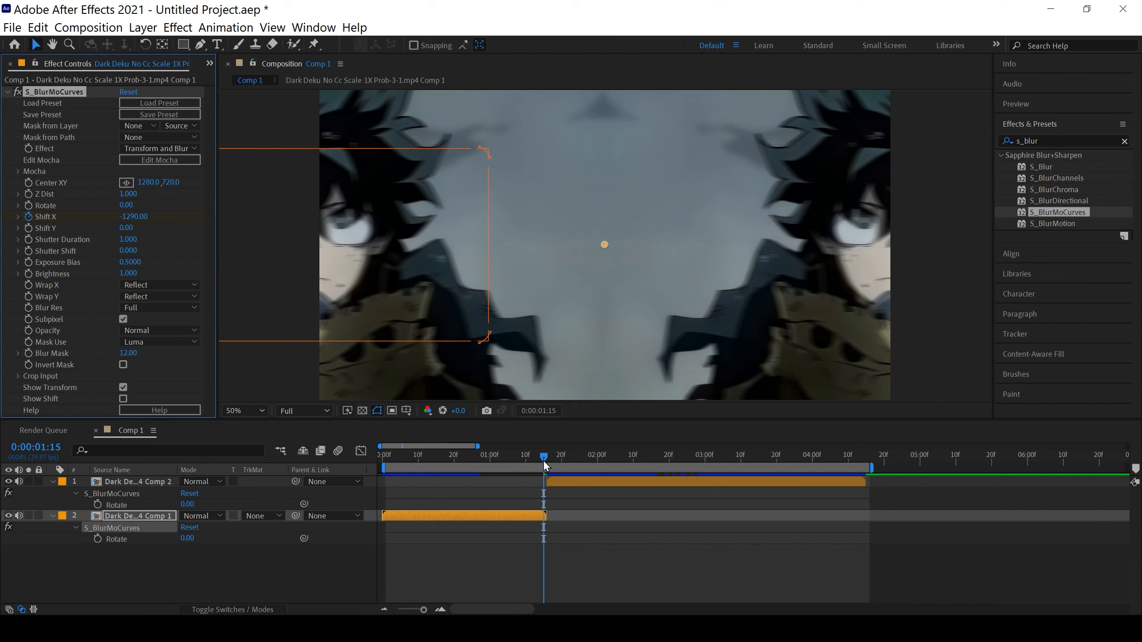
Step: Move the first clip's last Shift X keyframe to 0:00:01:16 and apply Easy Ease to both Shift X keyframes
click(535, 518)
key(u)
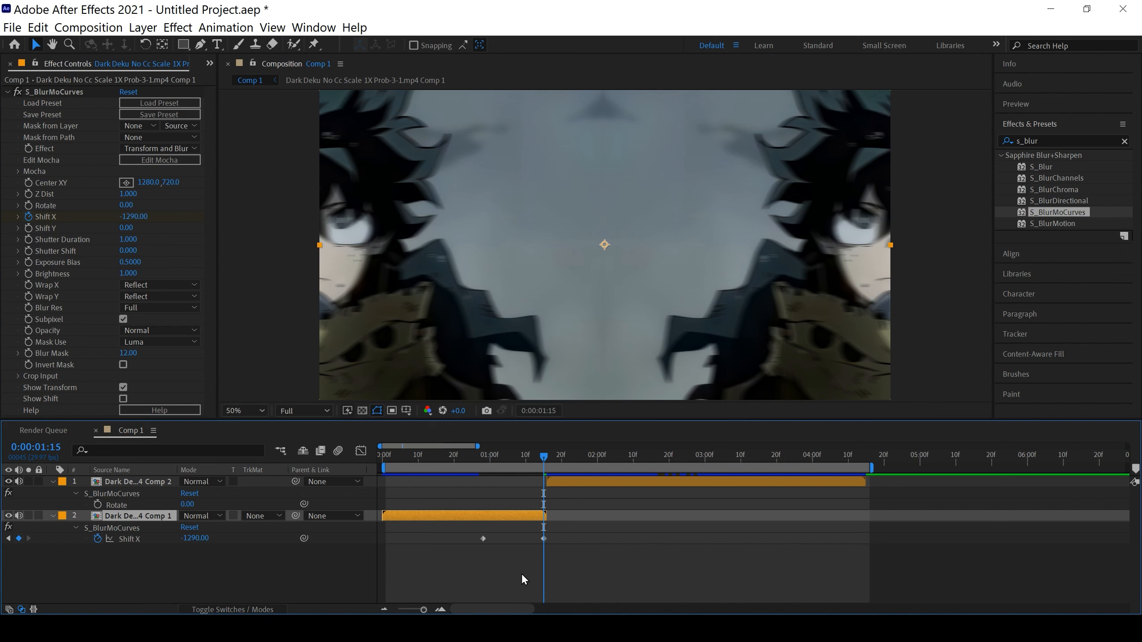
drag(543, 538, 456, 544)
key(F9)
Step: Shape the first clip's Shift X value curve to start gently and drop steeply into the last keyframe
click(360, 450)
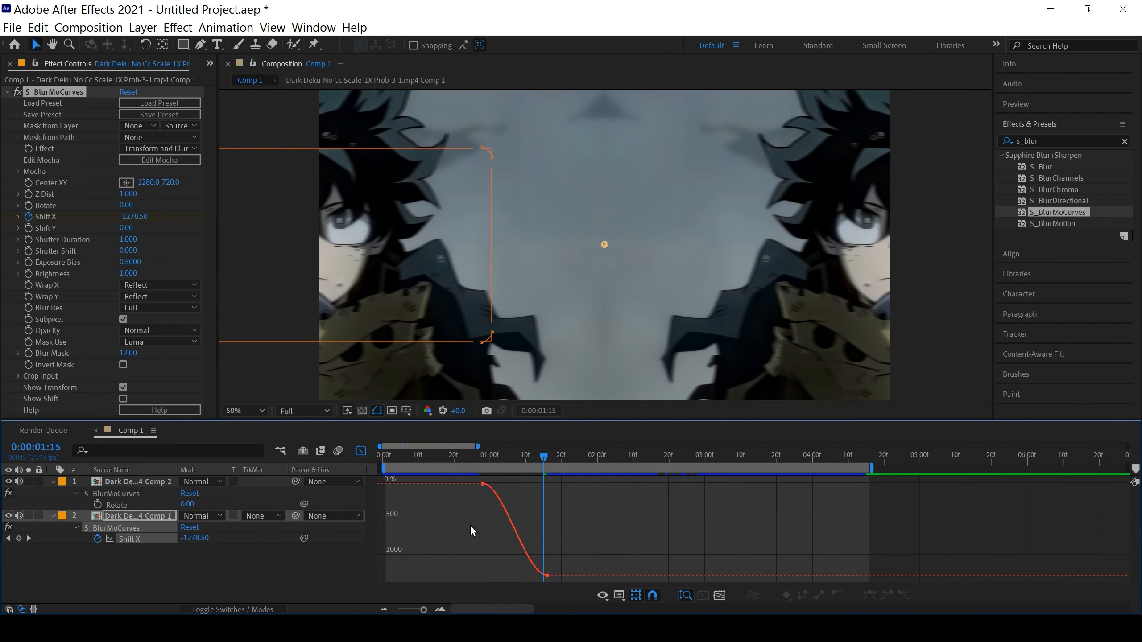
click(441, 609)
click(422, 484)
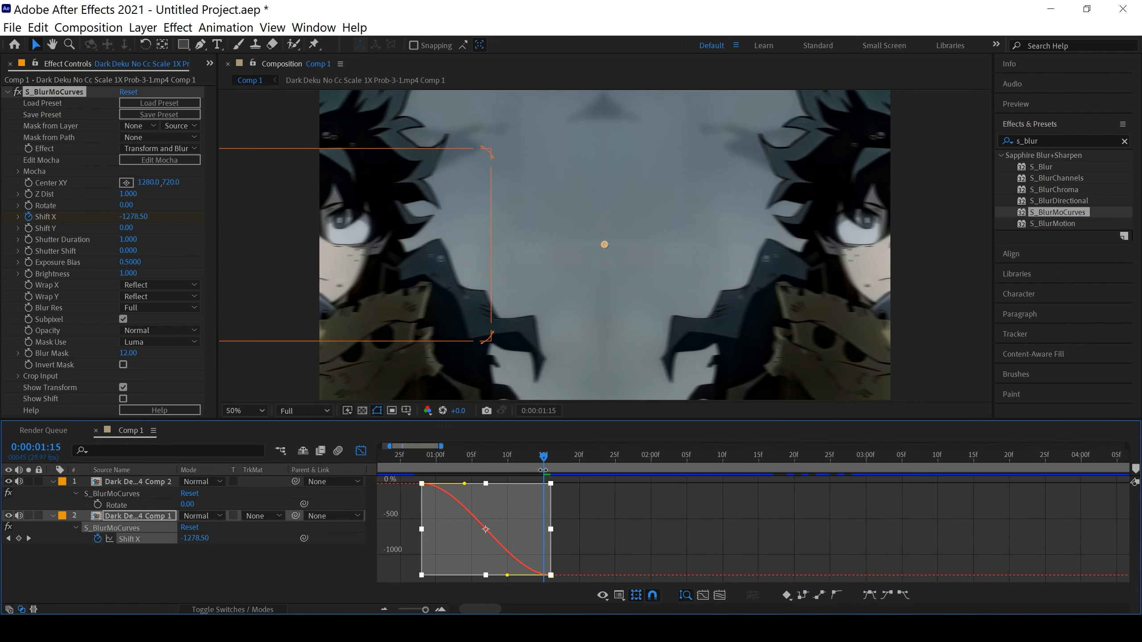
drag(545, 458, 531, 455)
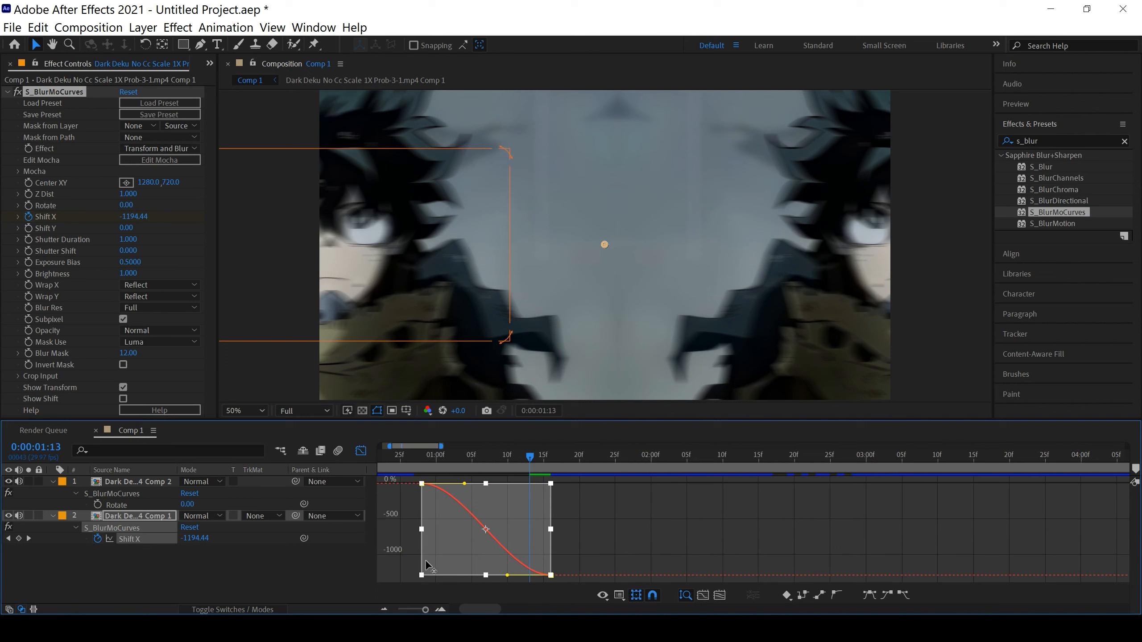
click(407, 565)
drag(496, 587, 566, 492)
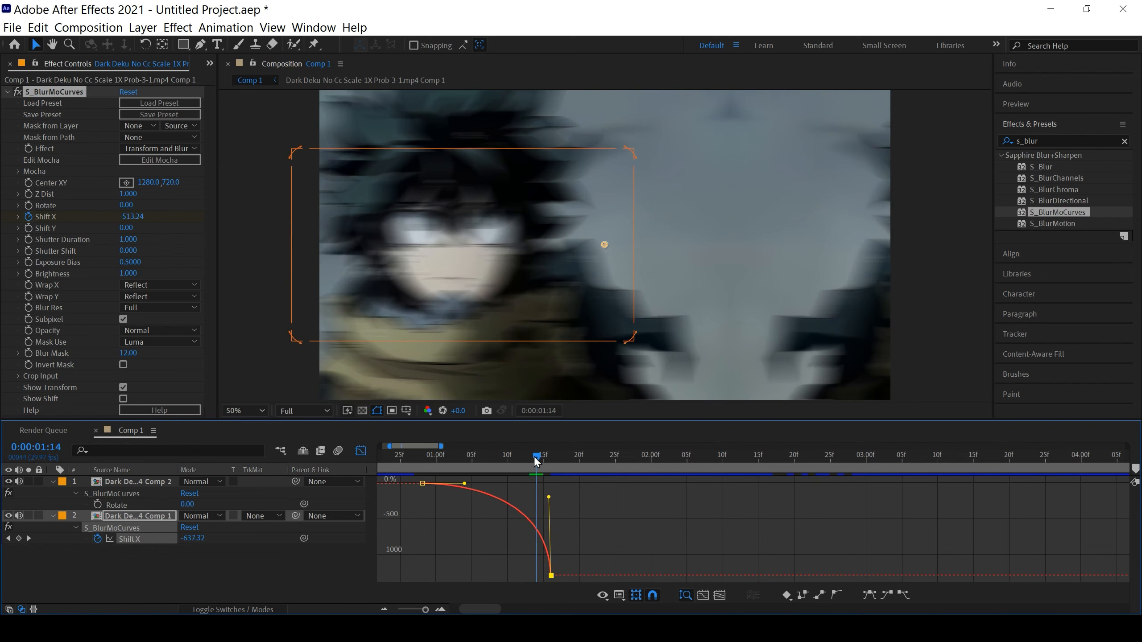
drag(532, 457, 543, 461)
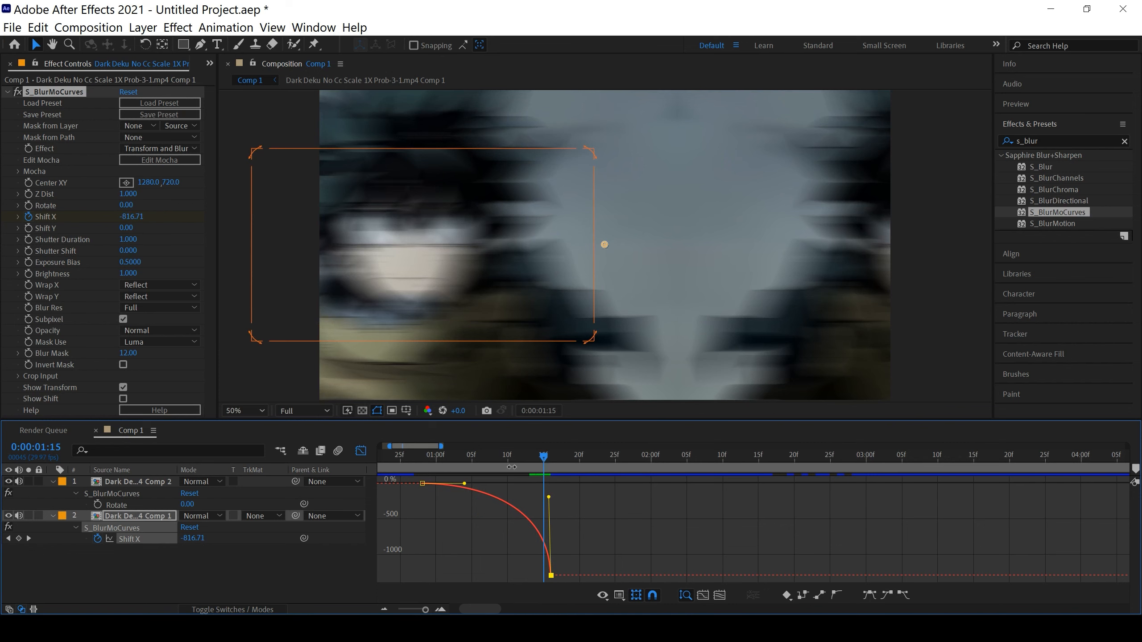
drag(466, 486, 522, 487)
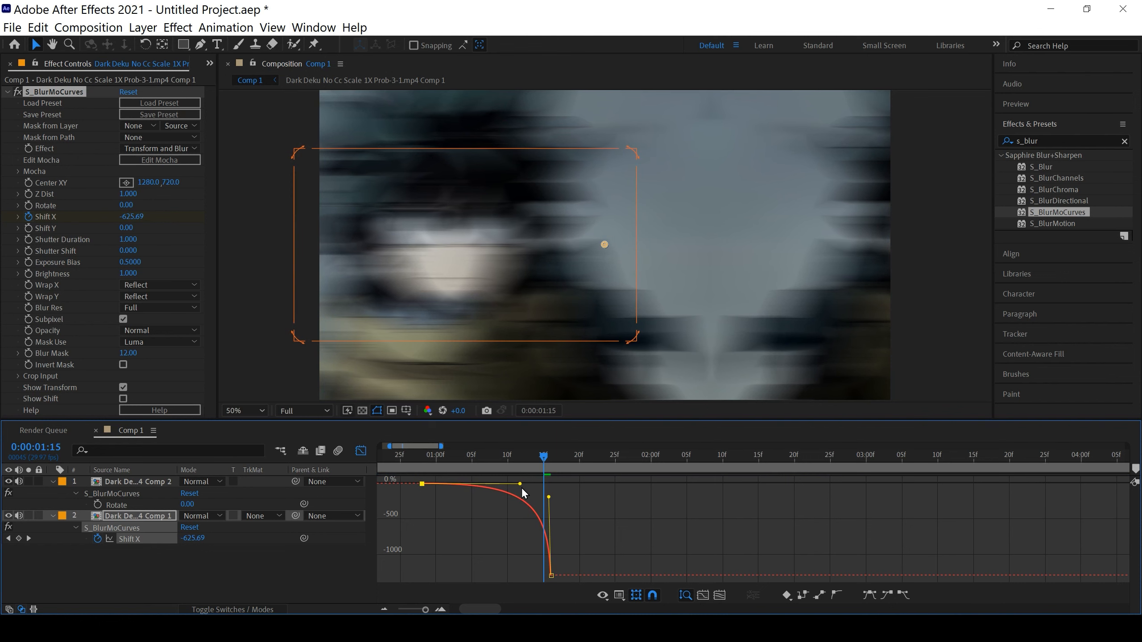
click(359, 450)
Step: Keyframe the second clip's S_BlurMoCurves Shift X at 0:00:01:16 with a value of 1280
click(619, 581)
drag(543, 462, 551, 463)
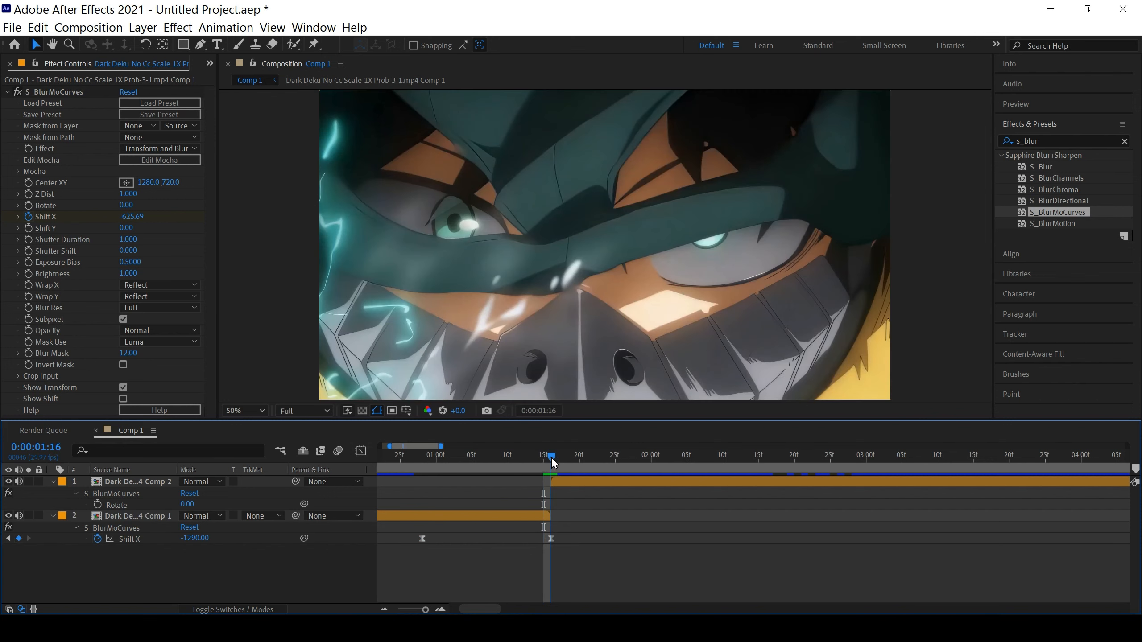
click(554, 481)
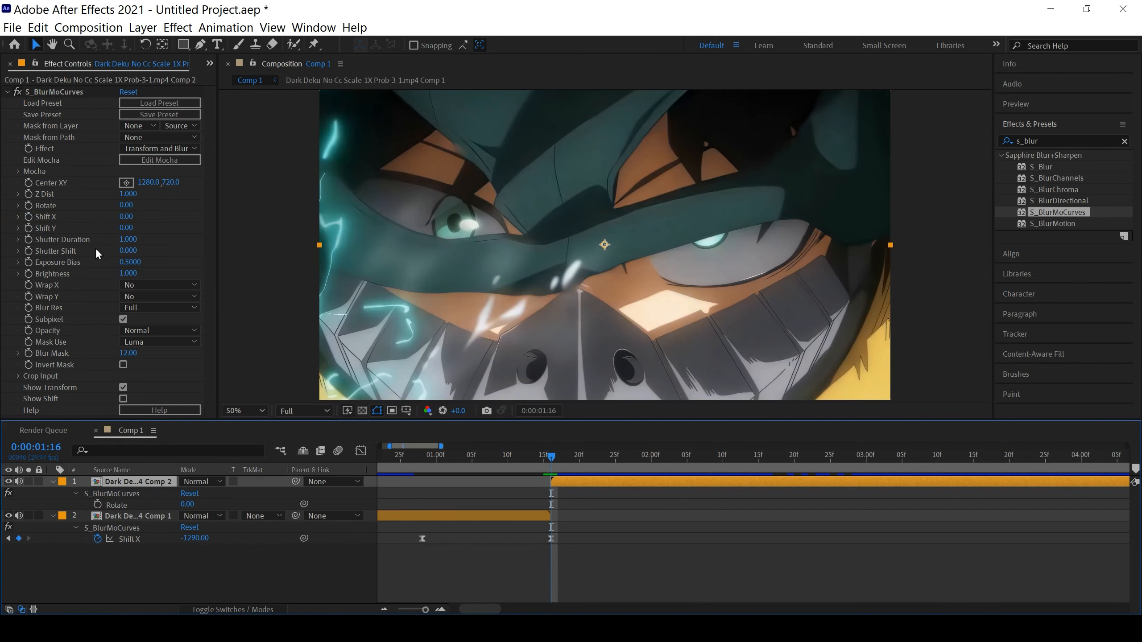
click(27, 217)
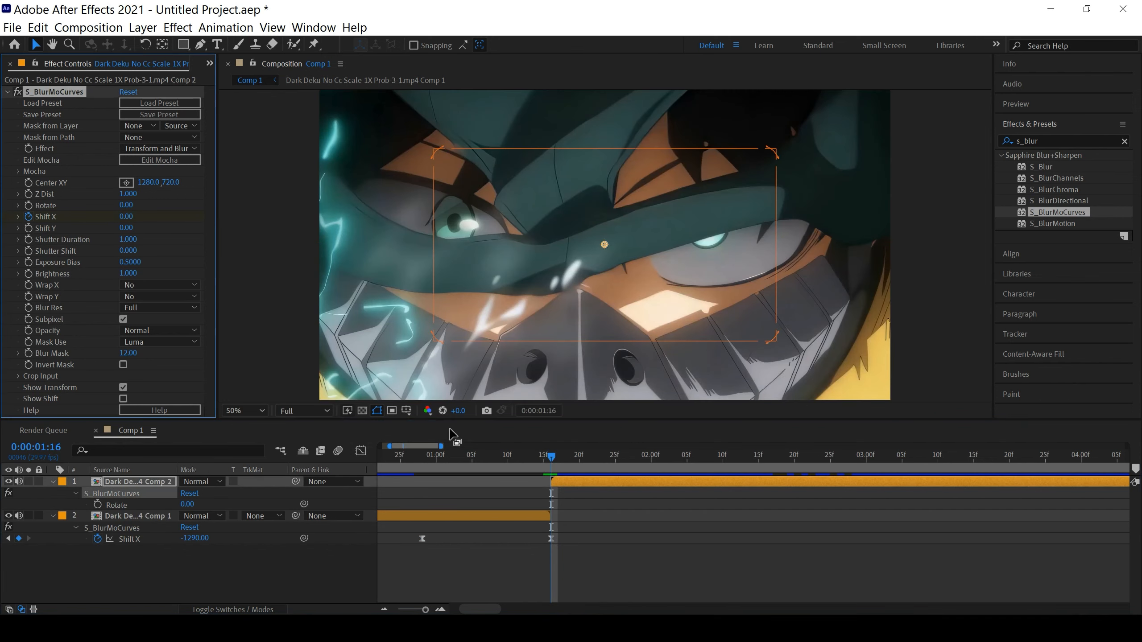
drag(123, 216, 216, 222)
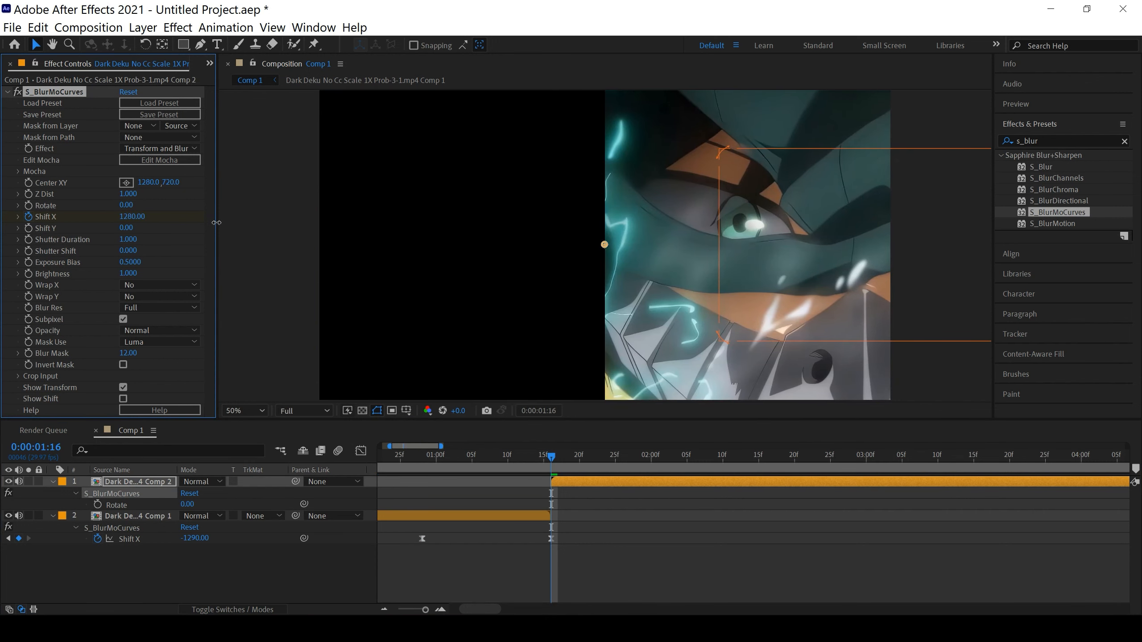
Step: Set the second clip's S_BlurMoCurves Wrap X and Wrap Y to Reflect
click(158, 284)
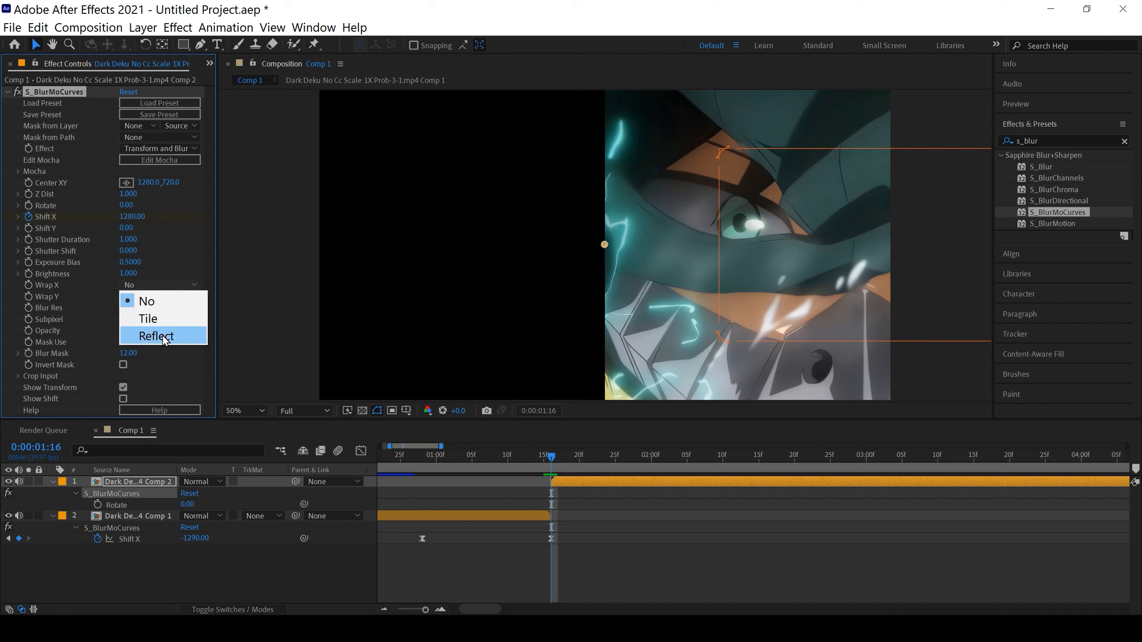
click(153, 336)
click(155, 297)
click(156, 347)
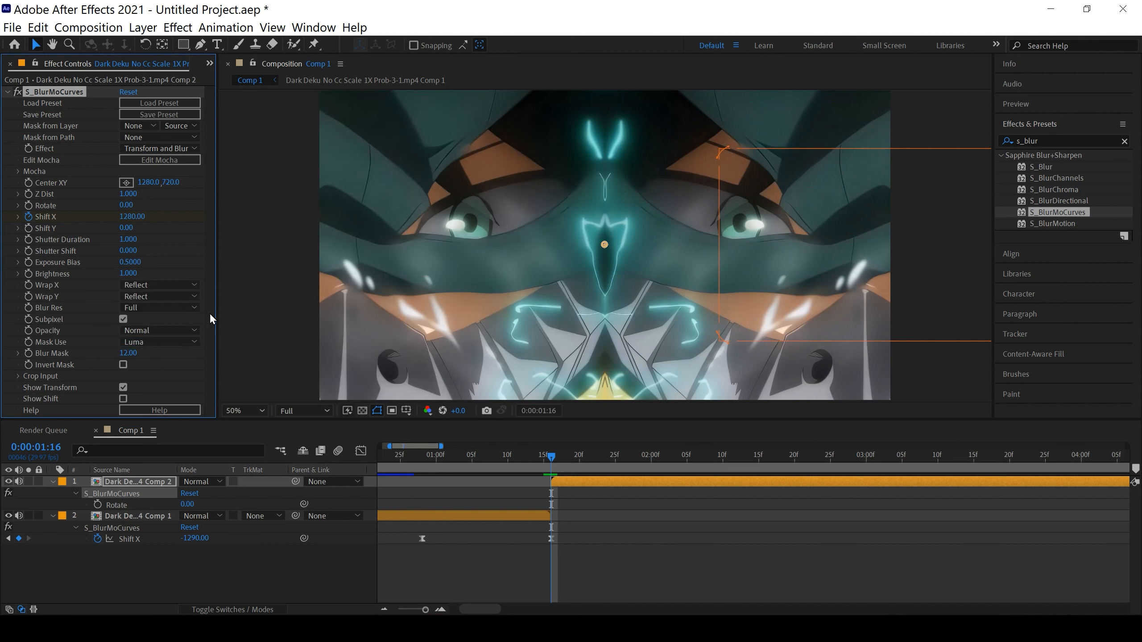
Step: Add a Shift X keyframe of 0 to the second clip at 0:00:02:00
drag(554, 460, 651, 468)
click(132, 216)
text(0)
key(Return)
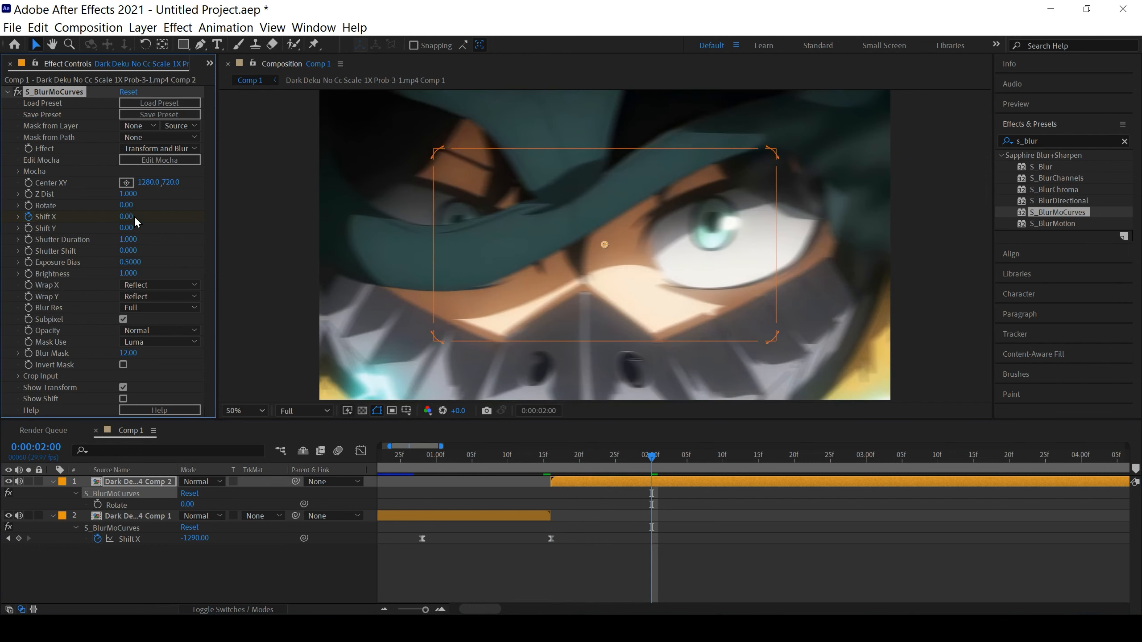
click(696, 571)
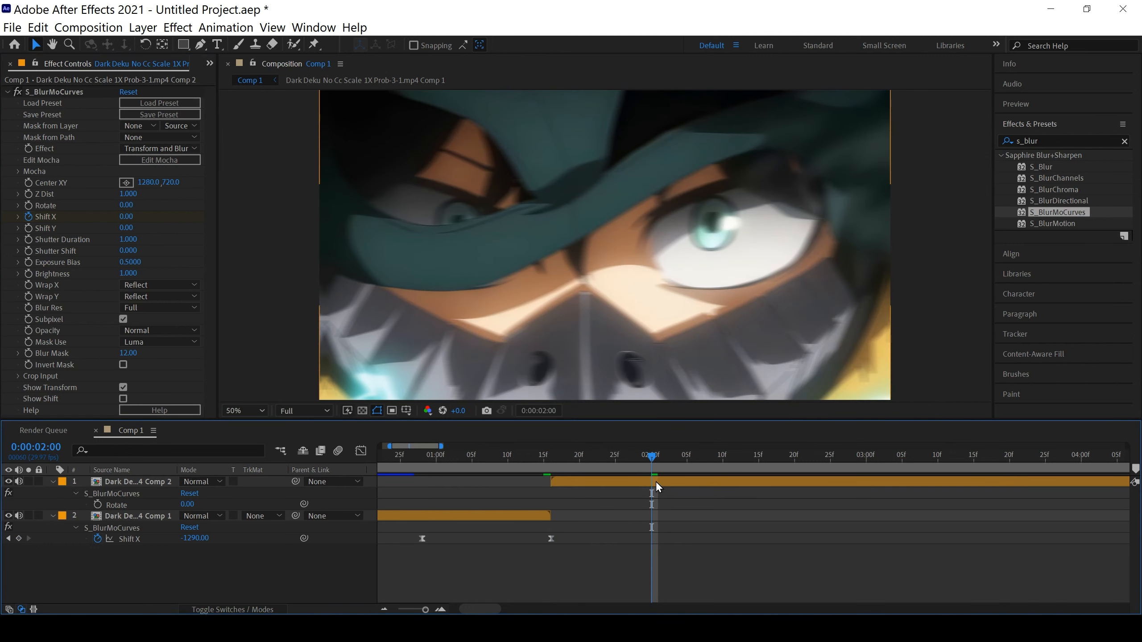
Step: Reveal the second clip's Shift X keyframes and apply Easy Ease to both of them
click(656, 481)
key(u)
drag(687, 509, 570, 500)
click(675, 504)
drag(675, 506, 526, 499)
key(F9)
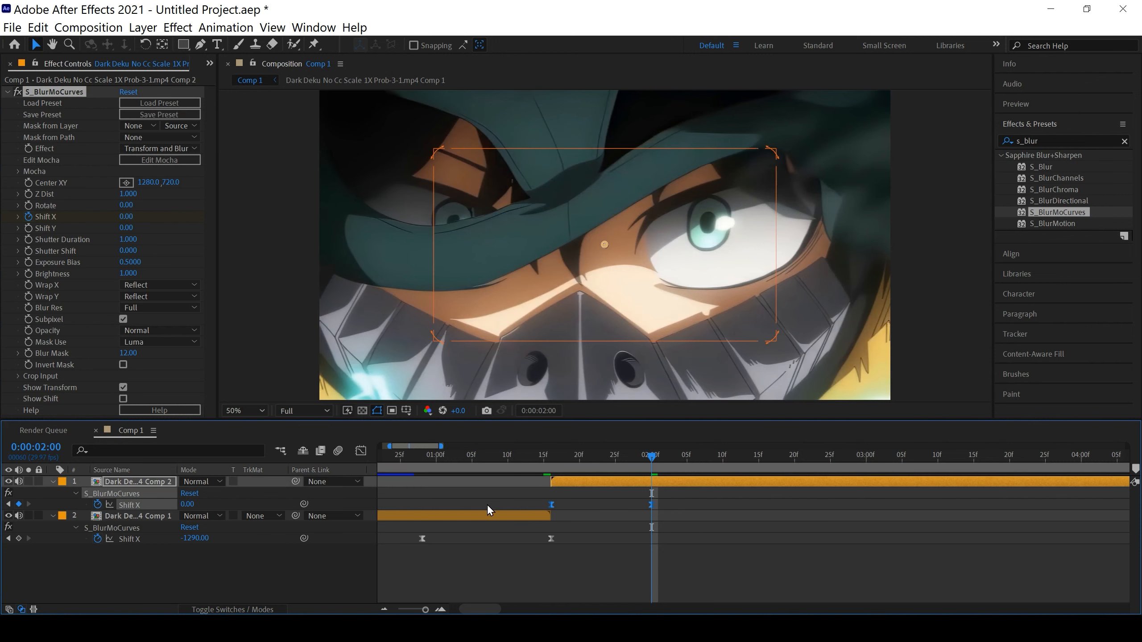
Step: Shape the second clip's Shift X value curve to drop steeply from the first keyframe and level off gently into the last
click(355, 447)
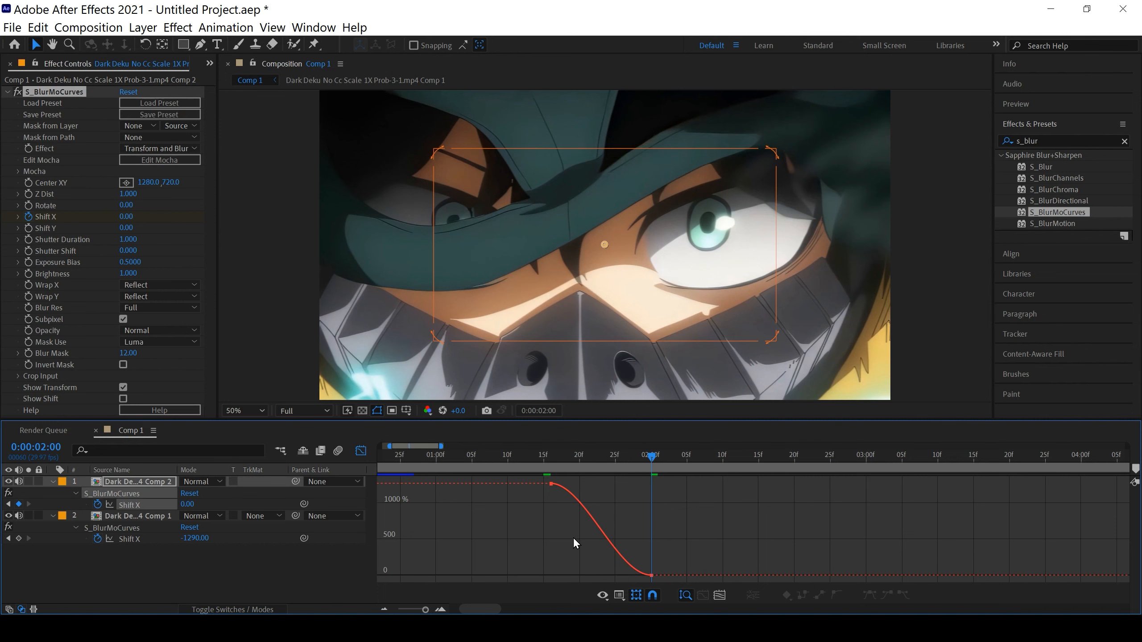
drag(655, 463, 581, 462)
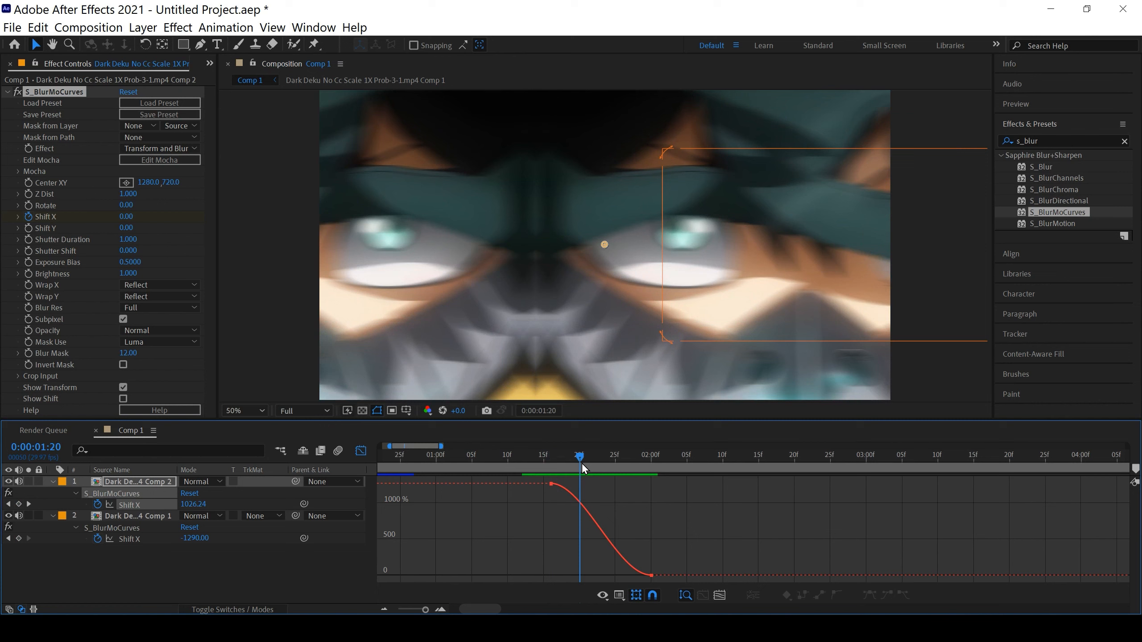
click(552, 485)
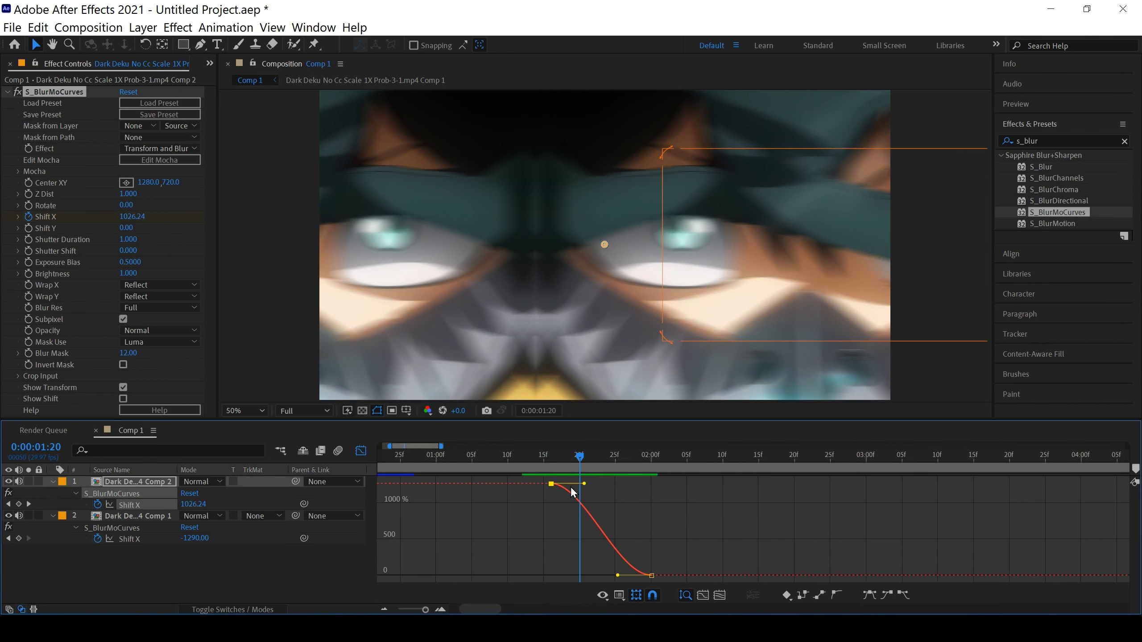
drag(586, 486, 536, 565)
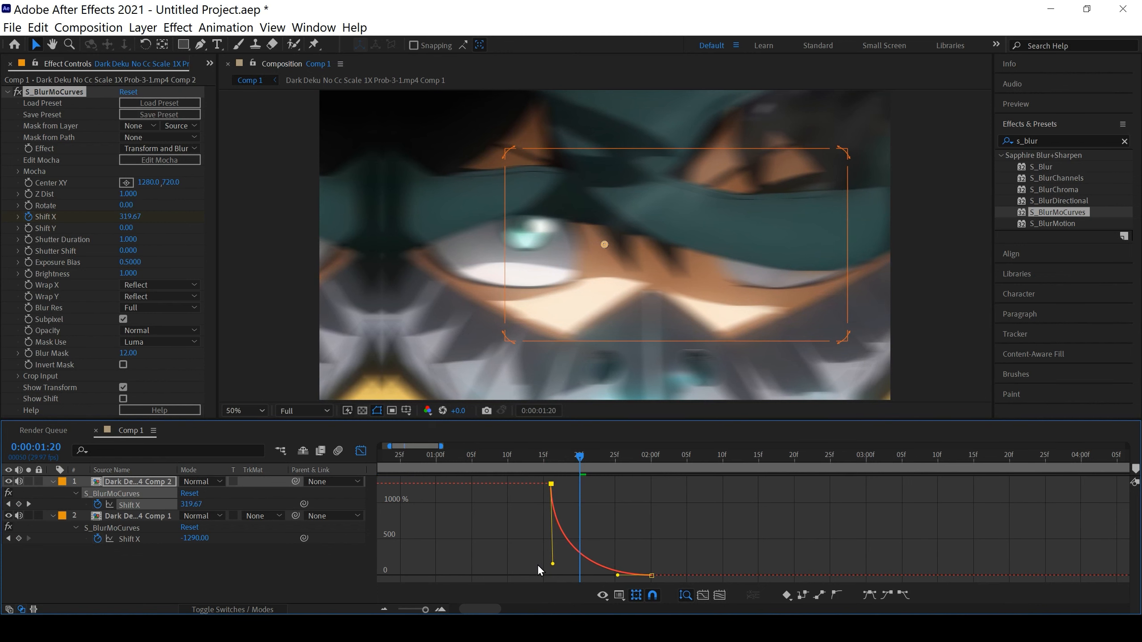
mouse_move(619, 576)
mouse_down()
mouse_move(584, 577)
mouse_move(599, 576)
mouse_up()
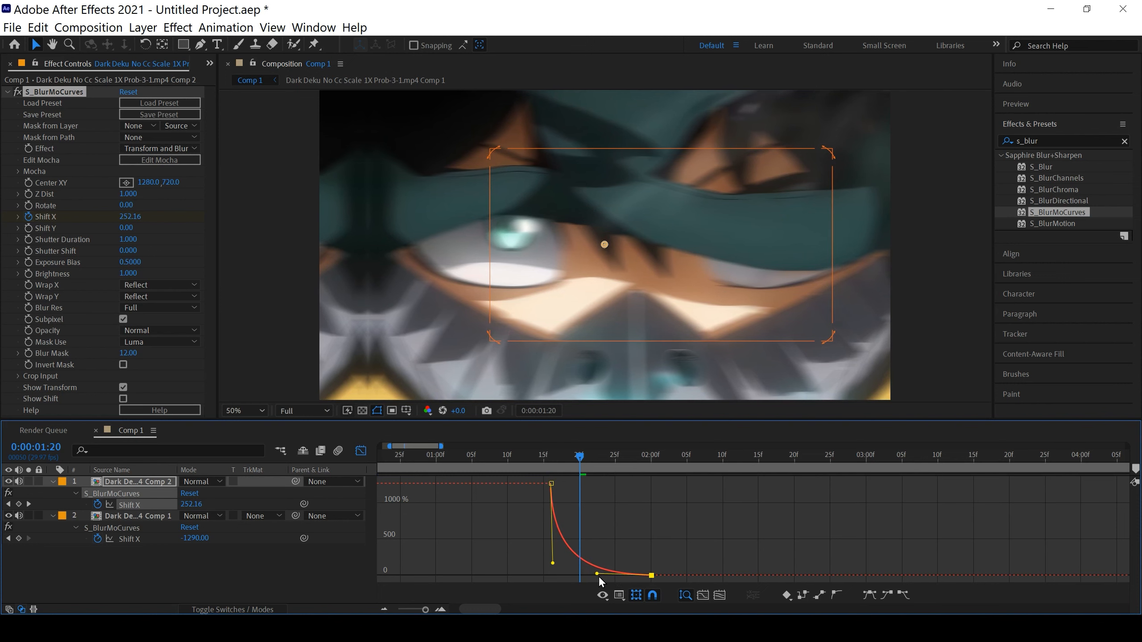
key(shift+F3)
Step: Preview the horizontal slide transition across both clips and return the playhead to 0:00:00:28
click(500, 589)
drag(579, 457, 423, 455)
key(space)
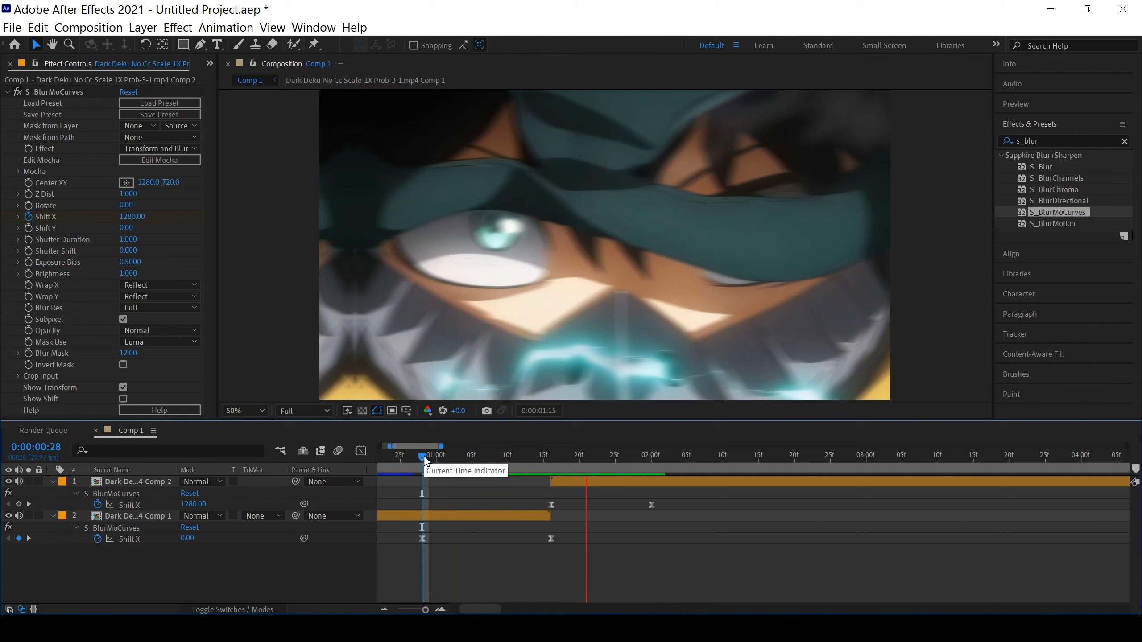
click(360, 450)
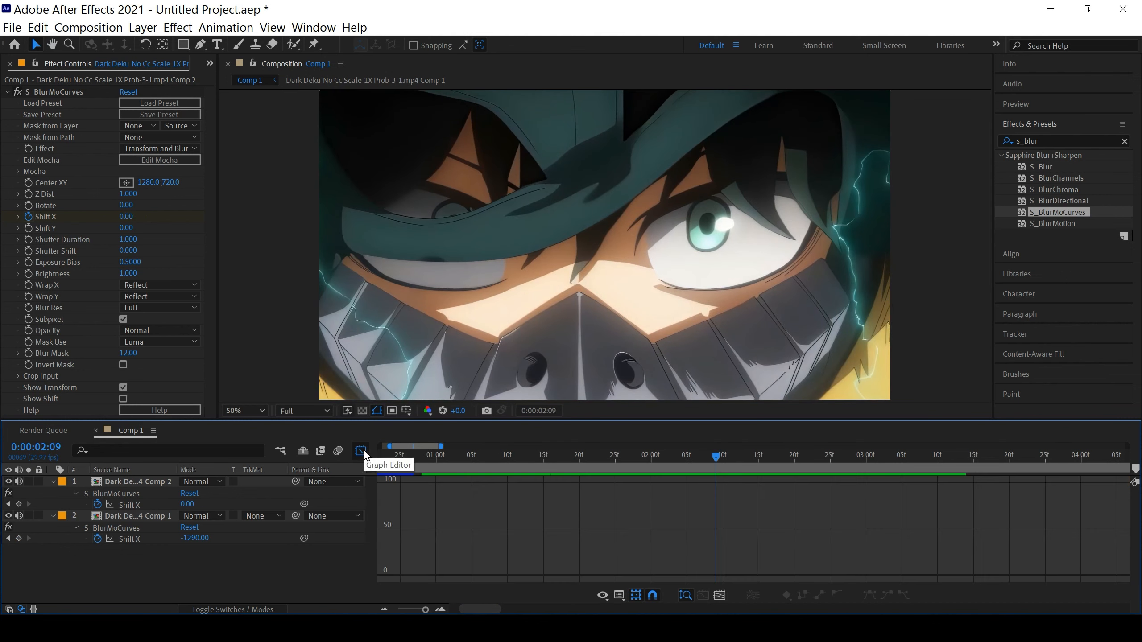
click(361, 451)
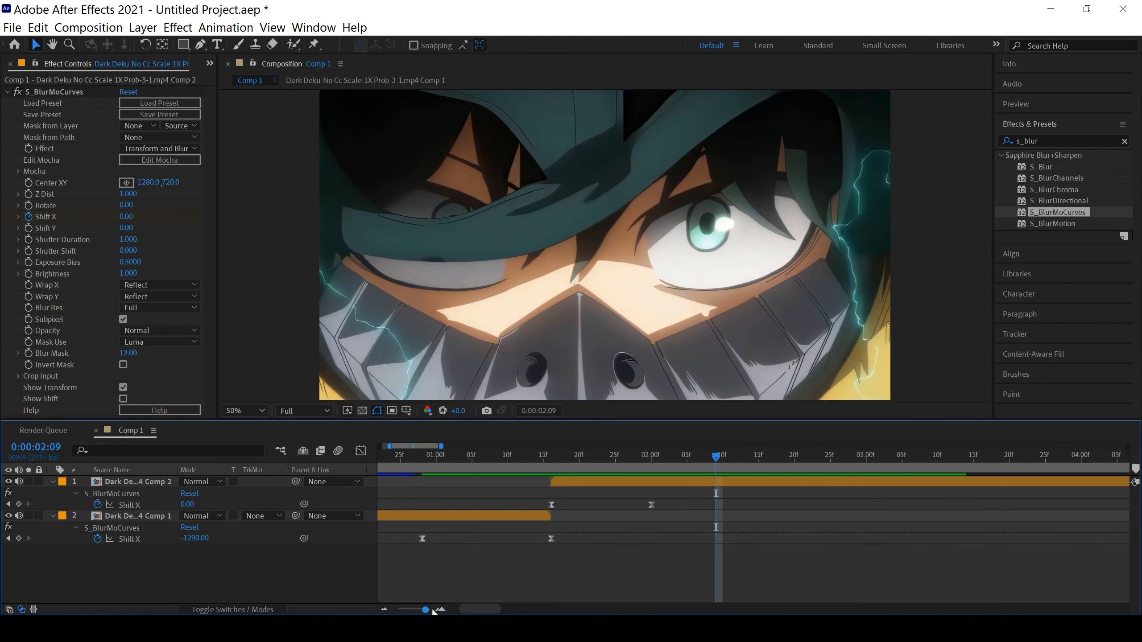
drag(433, 610, 431, 611)
drag(589, 456, 450, 455)
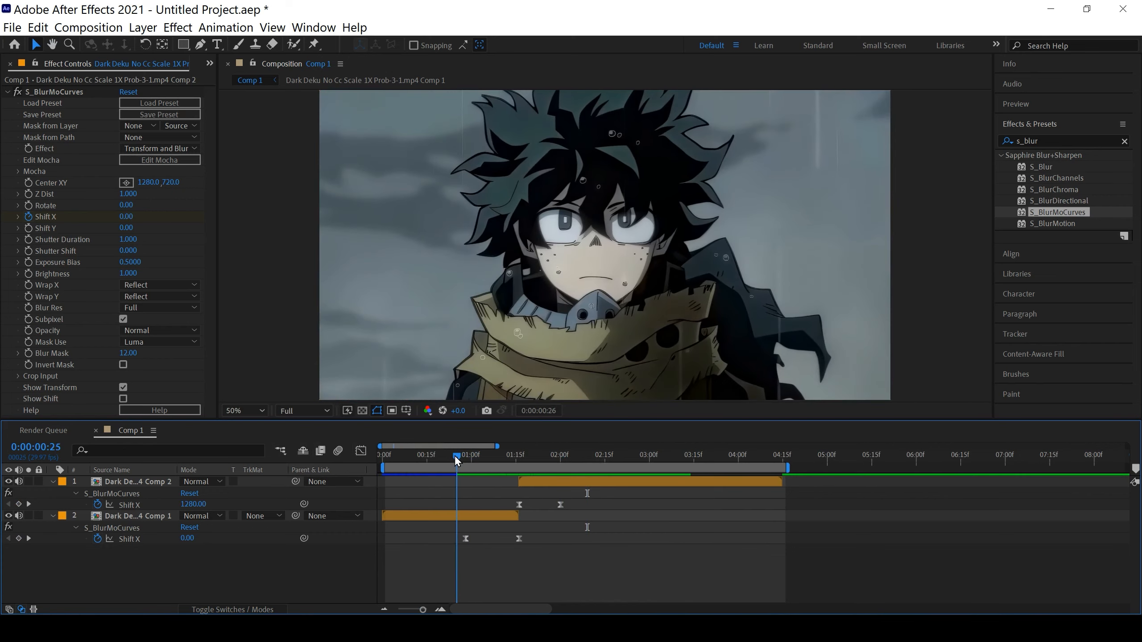
key(space)
key(space)
drag(589, 464, 488, 484)
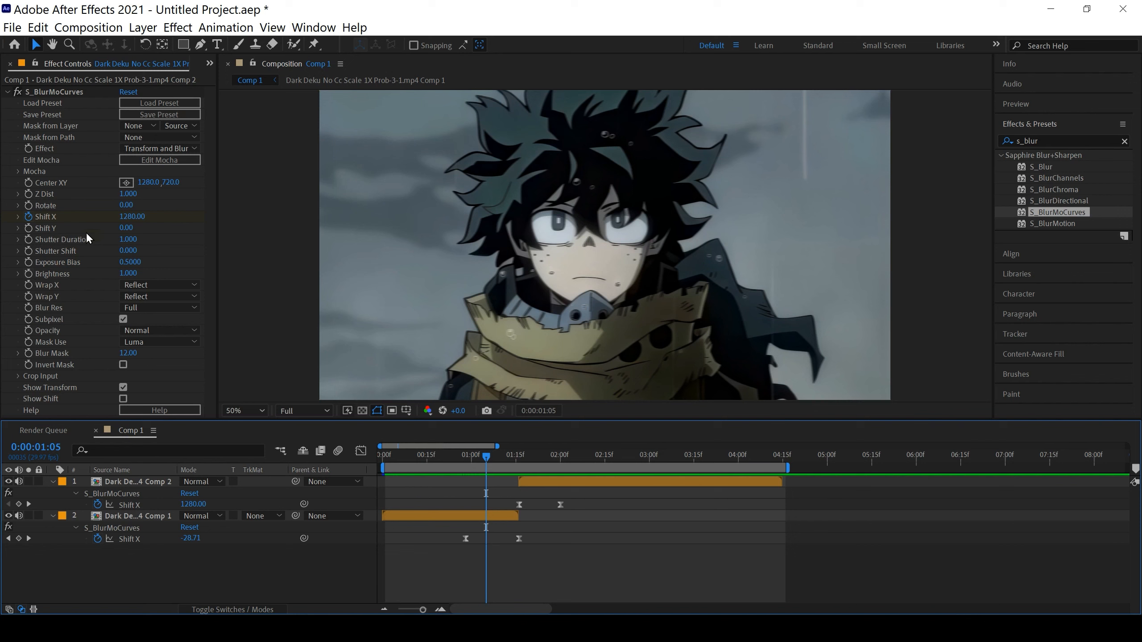
drag(487, 459, 467, 477)
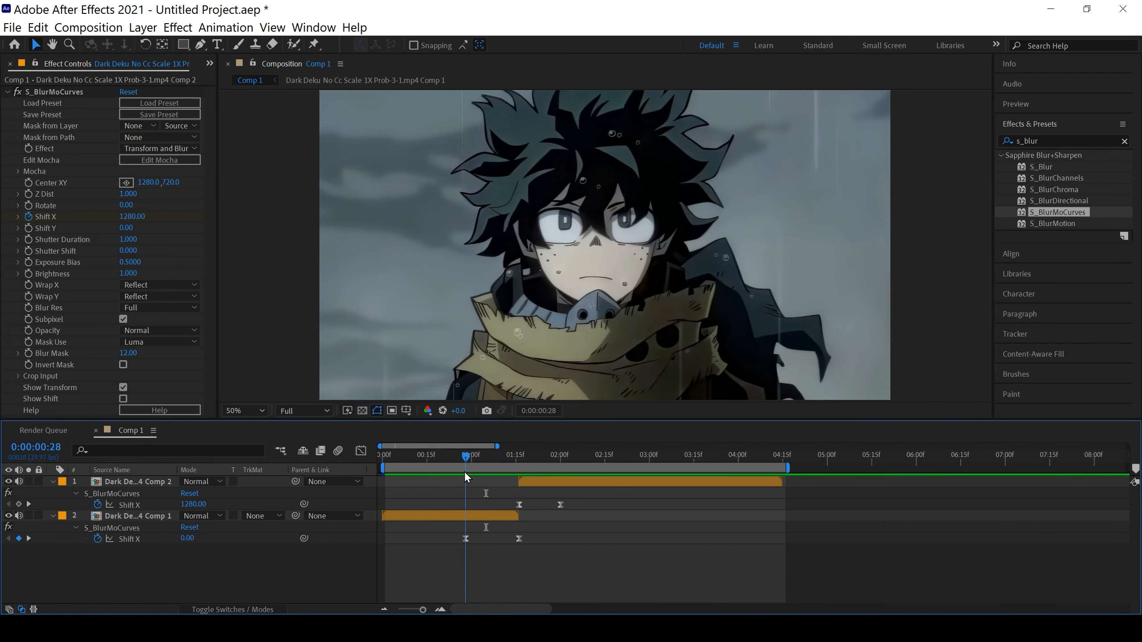
click(30, 194)
key(ctrl+z)
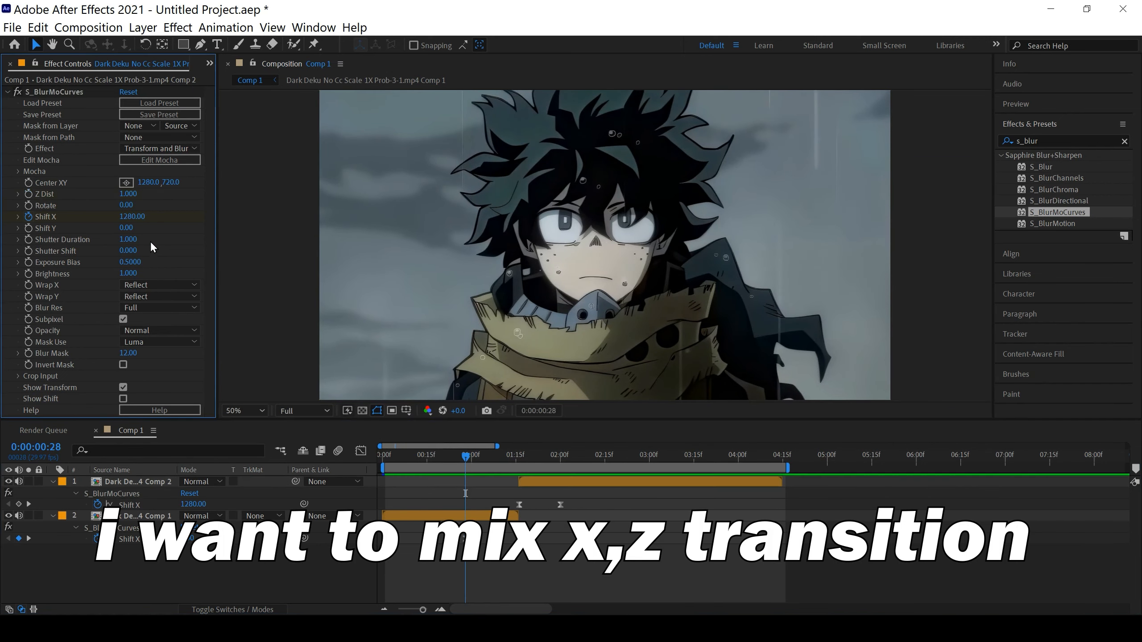
drag(483, 514, 487, 514)
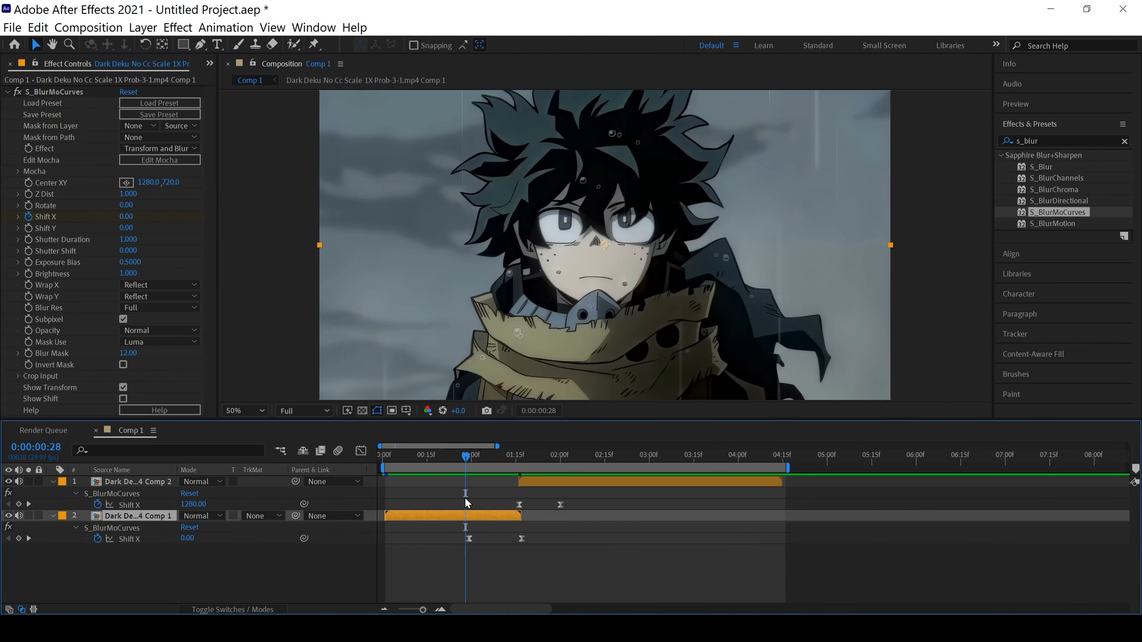
key(ctrl+z)
Step: Keyframe the first clip's S_BlurMoCurves Z Dist from 1 at 0:00:00:28 to 0.430 at 0:00:01:12
click(28, 194)
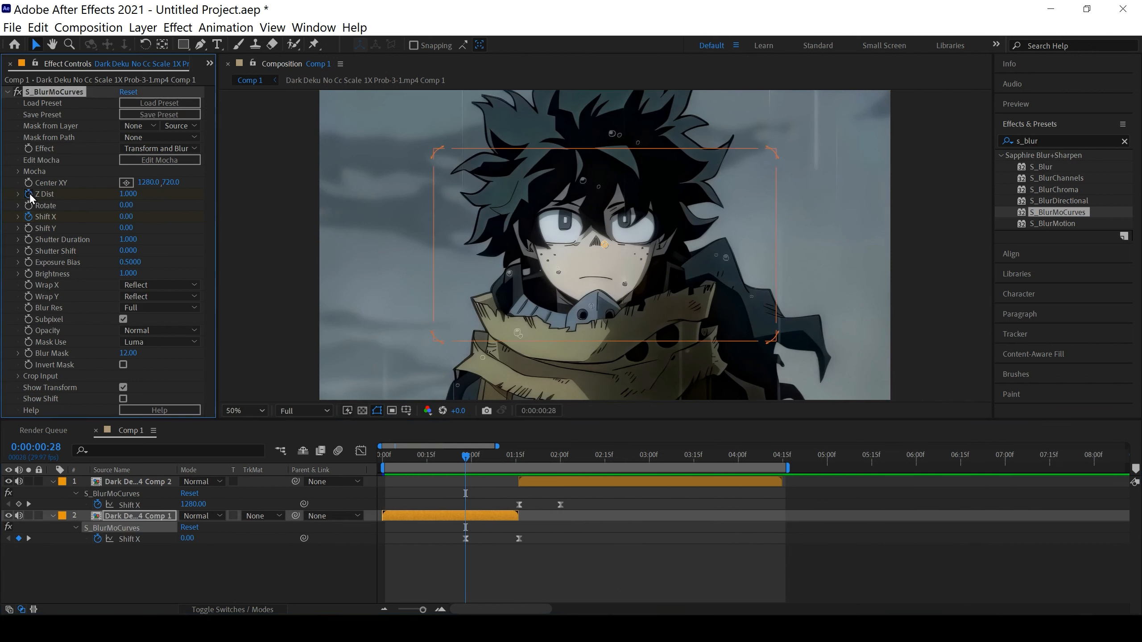
drag(471, 459, 509, 468)
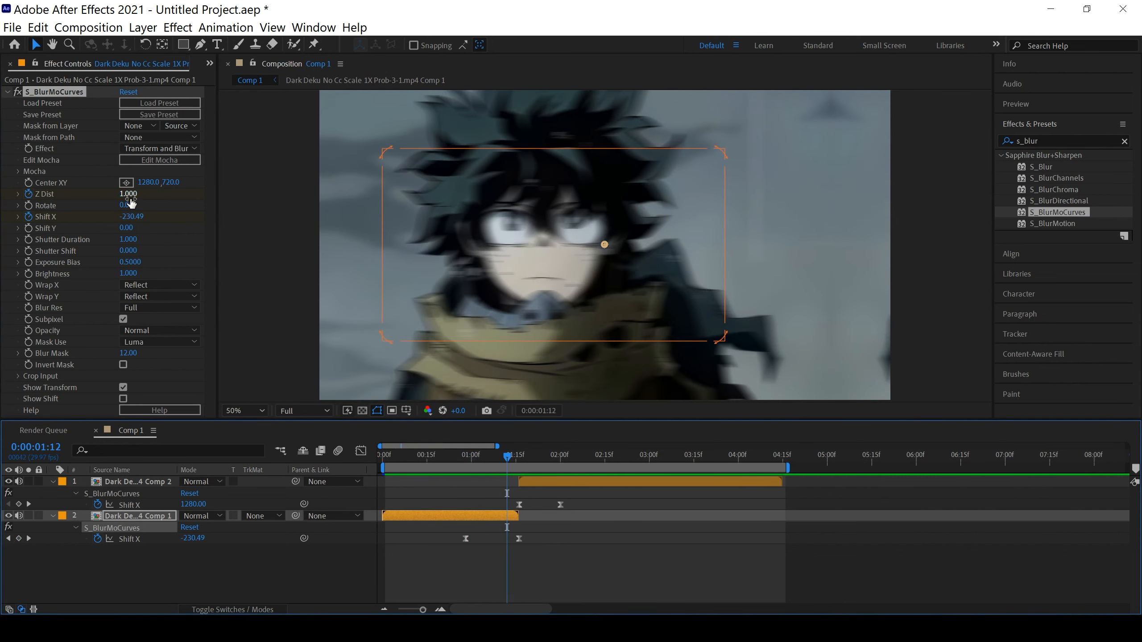
drag(129, 199, 93, 199)
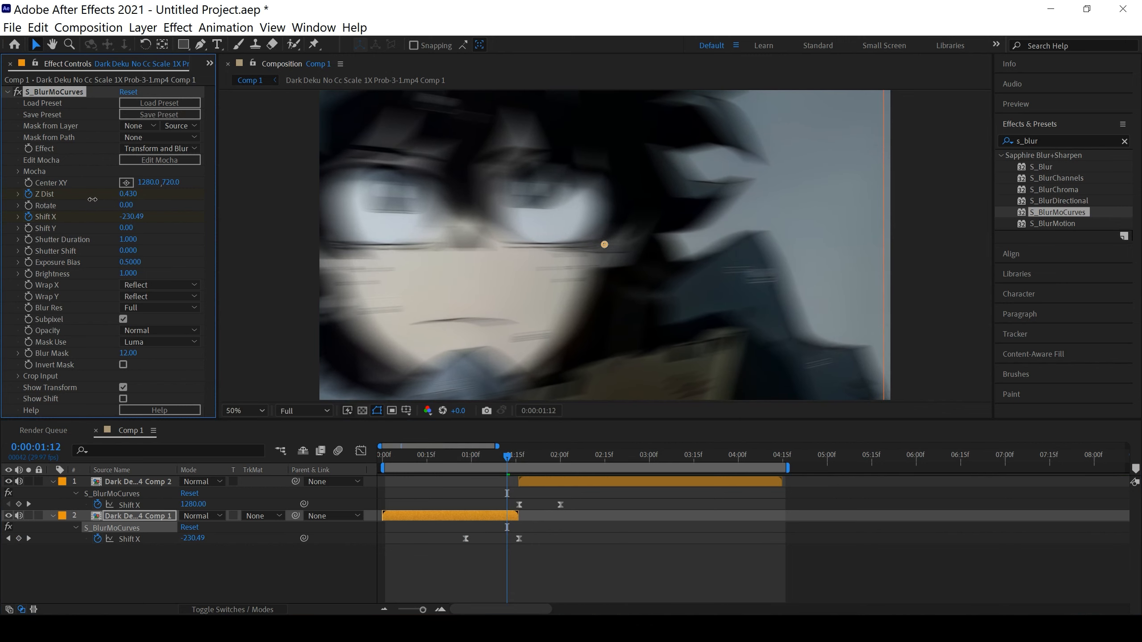
Step: Move the first clip's last Z Dist keyframe to 0:00:01:16 and apply Easy Ease to both Z Dist keyframes
click(515, 461)
drag(515, 463, 519, 464)
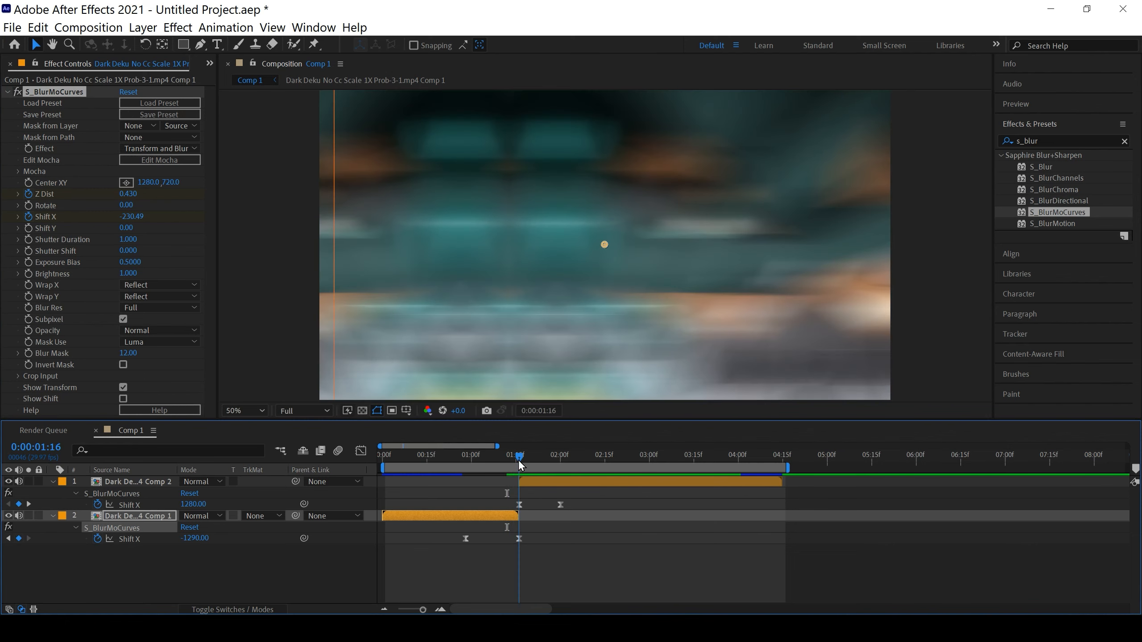
key(u)
drag(509, 541, 431, 533)
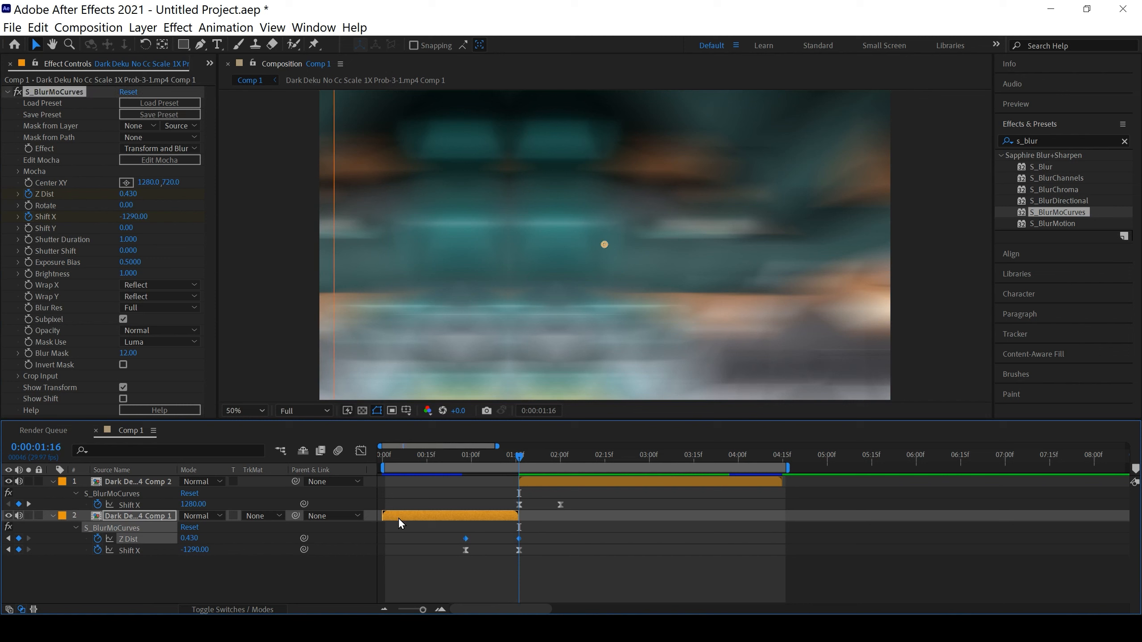
Step: Shape the first clip's Z Dist value curve to start gently and drop steeply into the last keyframe, and preview it
click(361, 451)
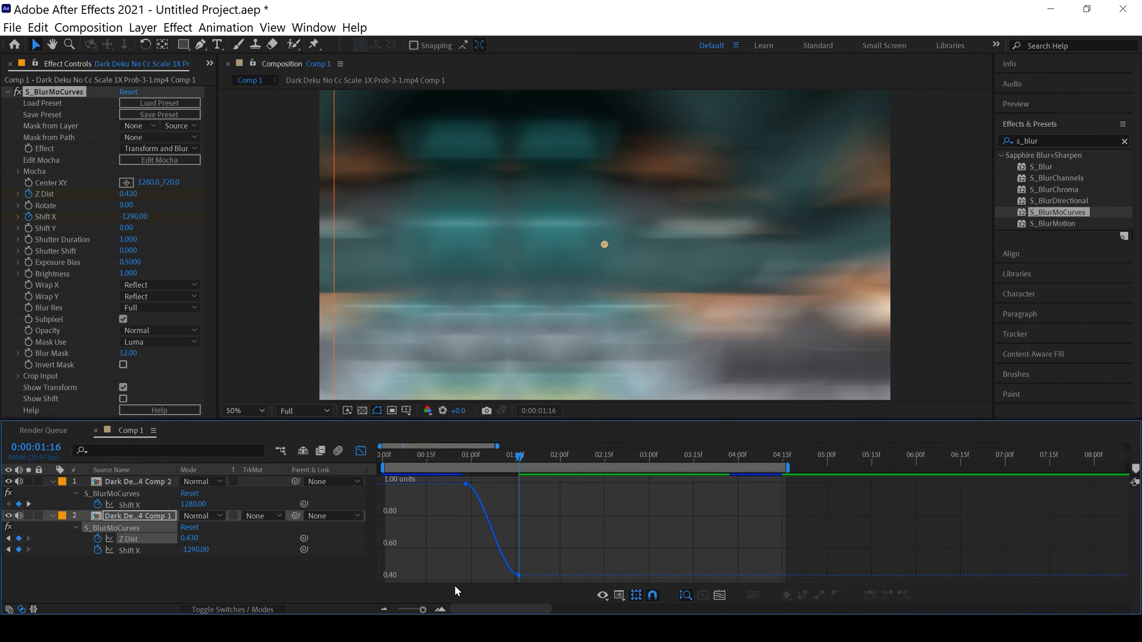
click(441, 609)
click(561, 488)
drag(585, 485, 636, 511)
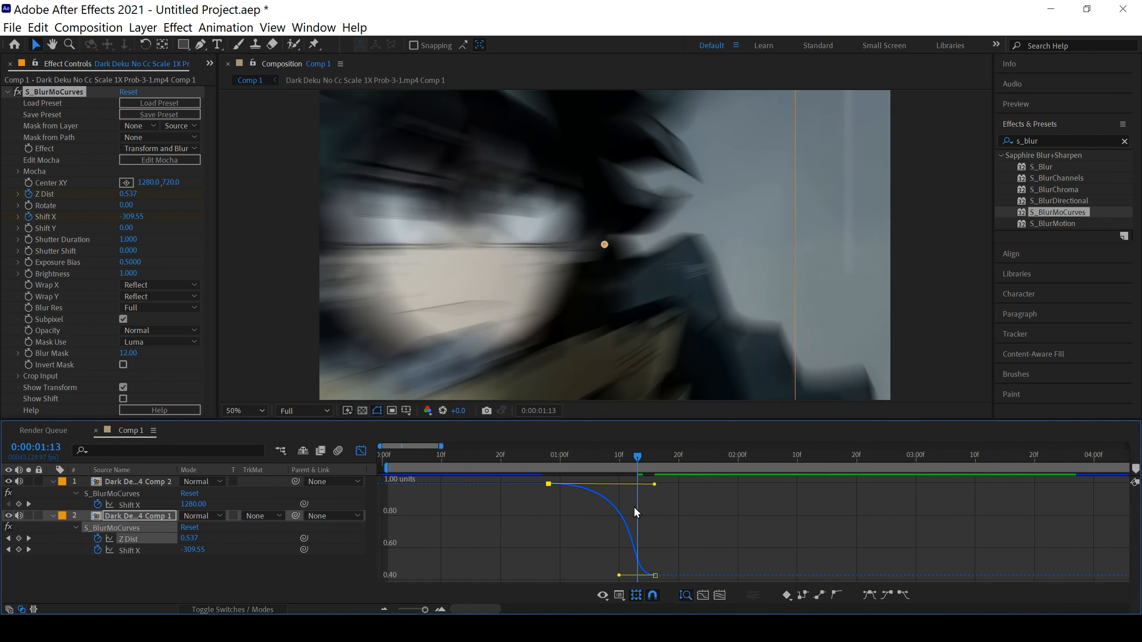
drag(618, 575, 656, 533)
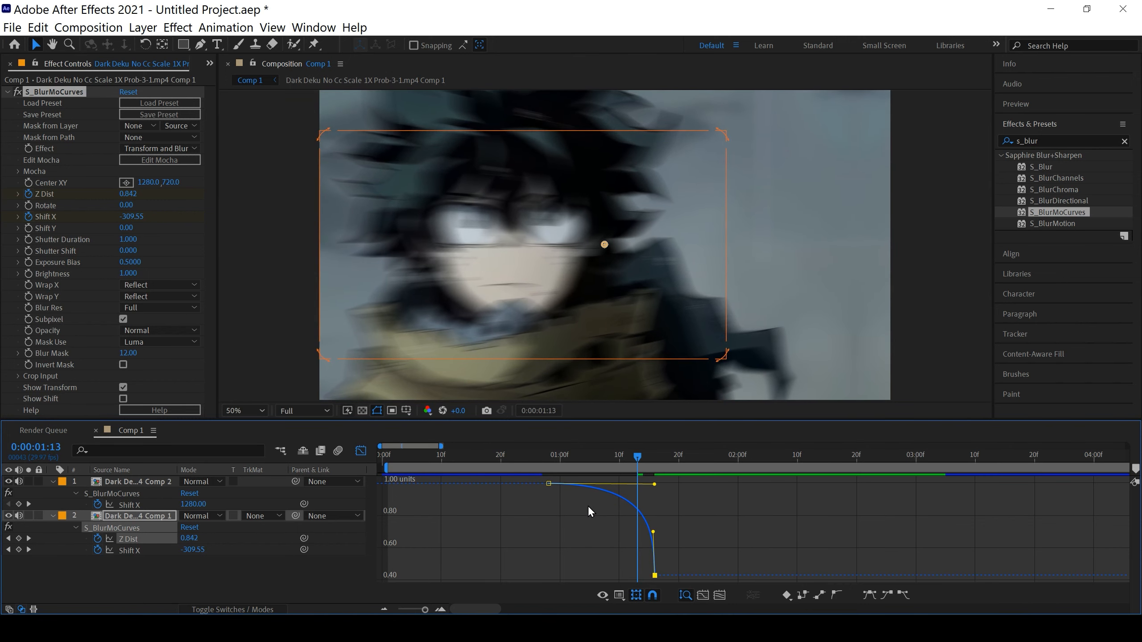
key(shift+F3)
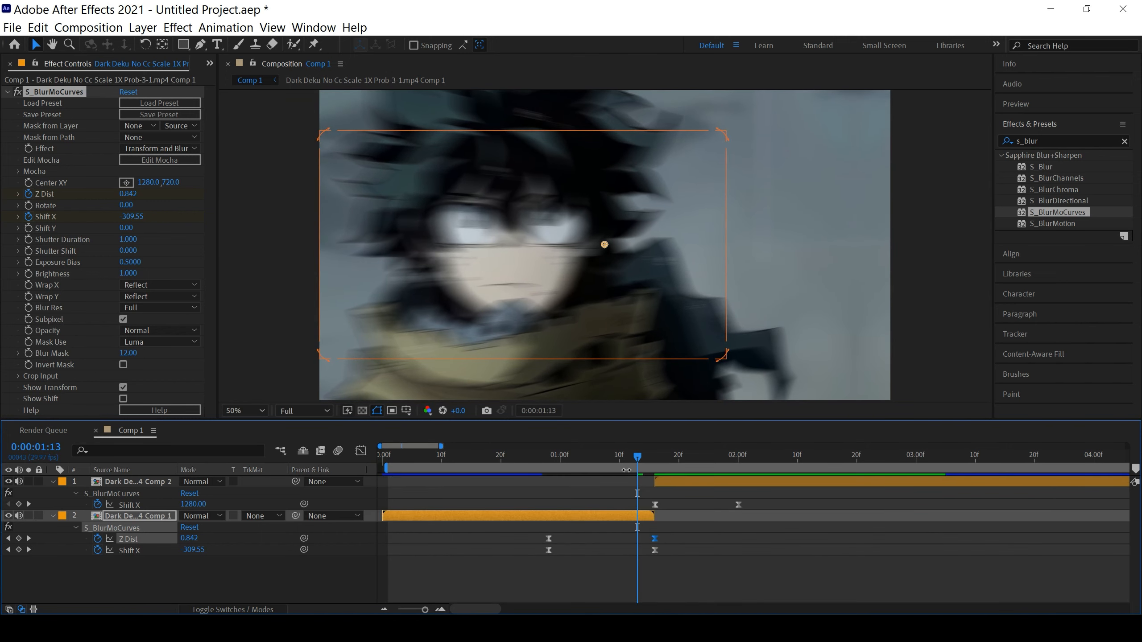
drag(638, 465, 511, 463)
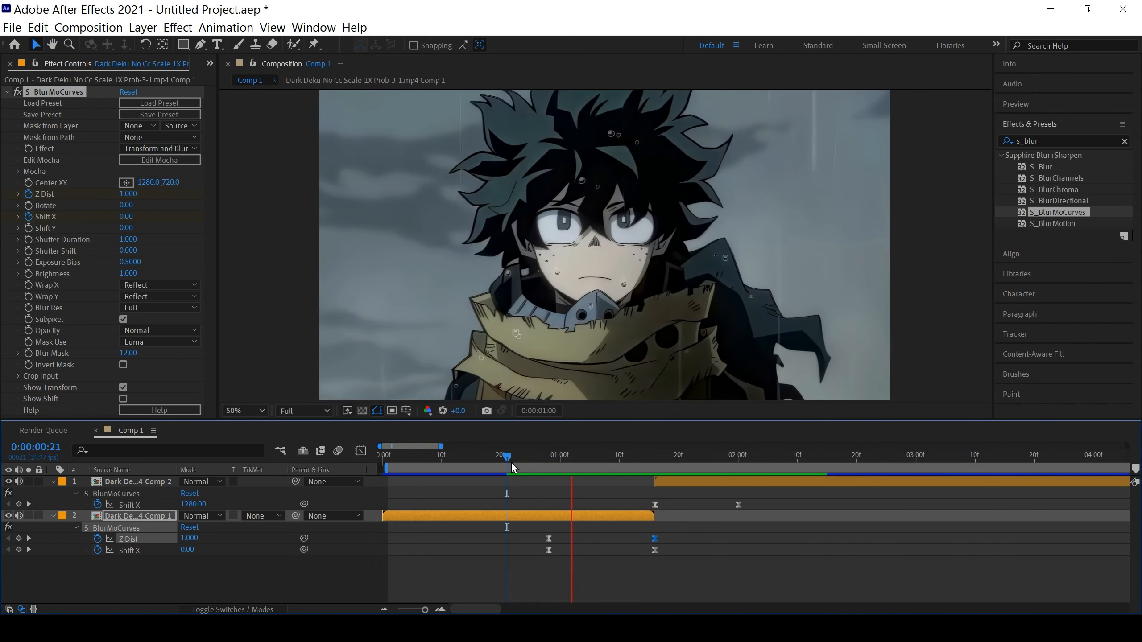
Step: Keyframe the second clip's S_BlurMoCurves Z Dist at 0:00:01:16 with a lowered value that zooms the image in
drag(718, 464, 664, 476)
click(665, 479)
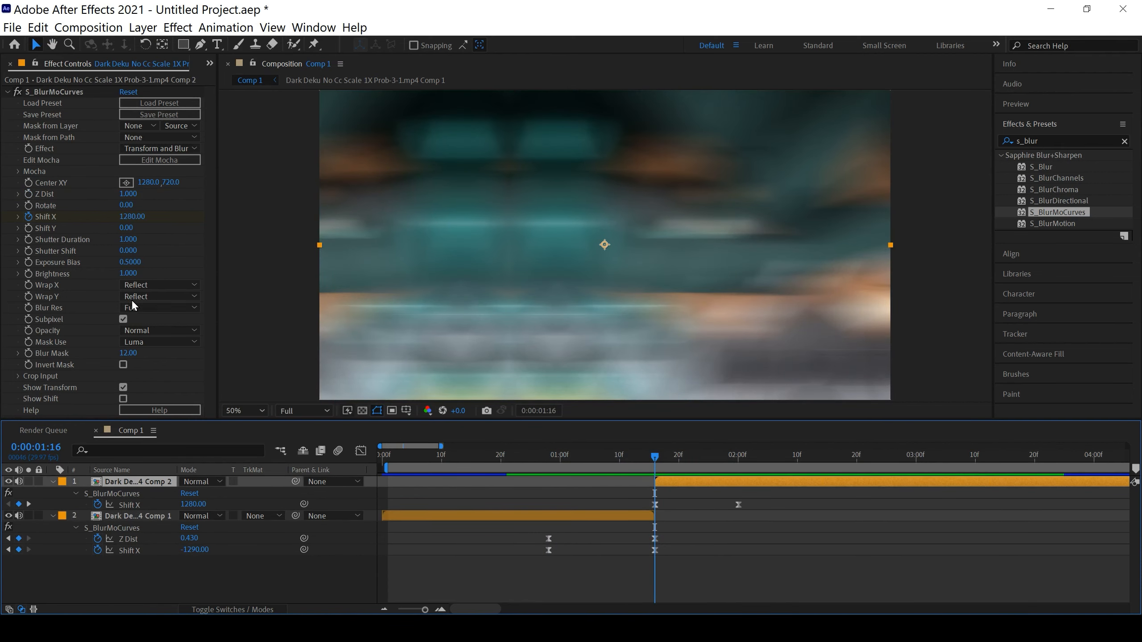
click(26, 199)
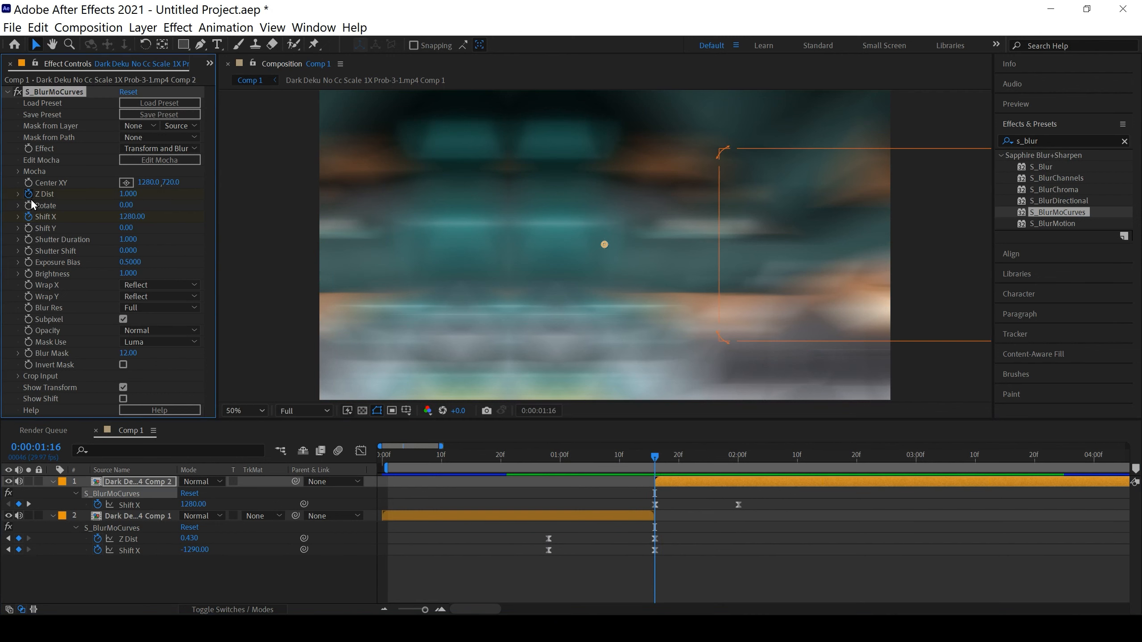
drag(134, 199, 90, 194)
Step: Keyframe the second clip's S_BlurMoCurves Z Dist at 1 at 0:00:02:00
drag(654, 455, 727, 463)
click(130, 194)
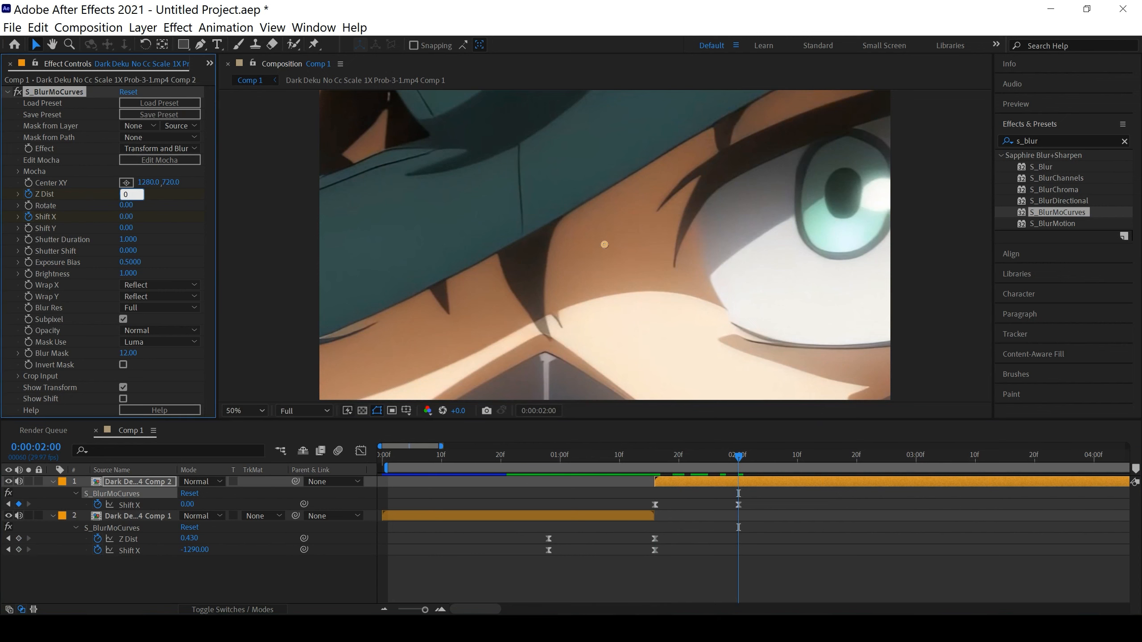
key(Return)
click(131, 196)
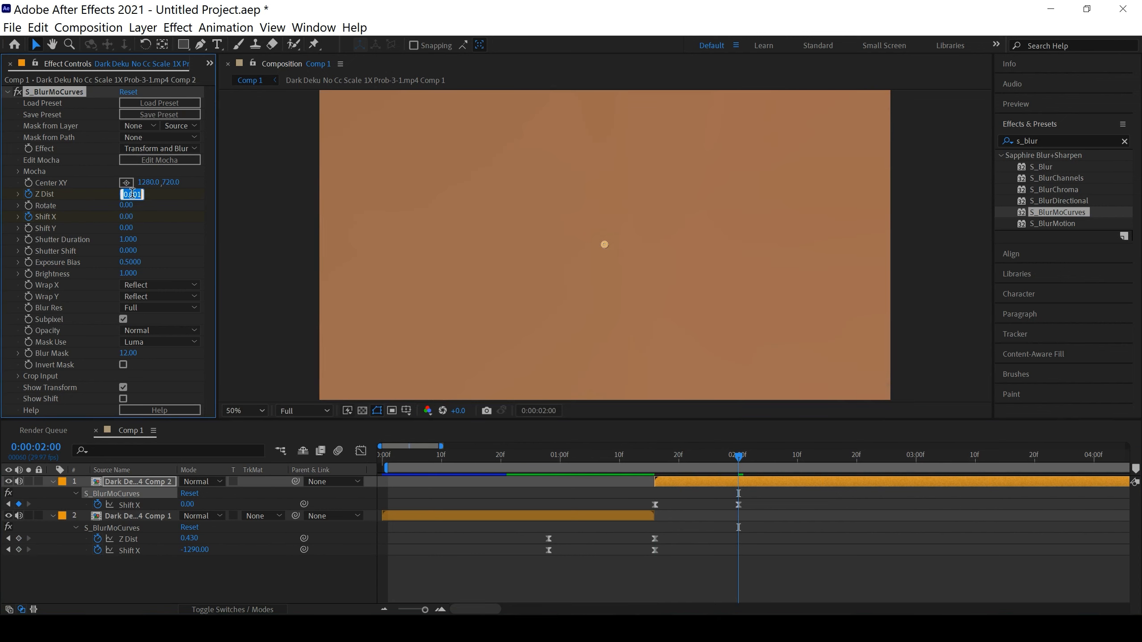
text(1)
key(Return)
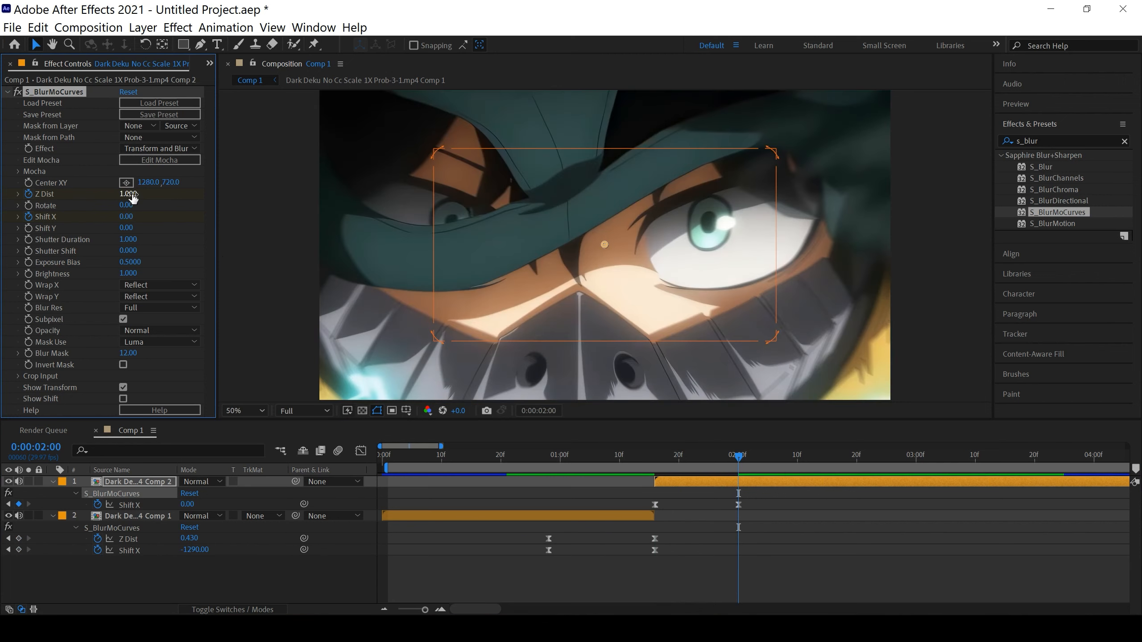
Step: Reveal the second clip's keyframed properties and apply Easy Ease to both of its Z Dist keyframes
click(697, 562)
click(724, 480)
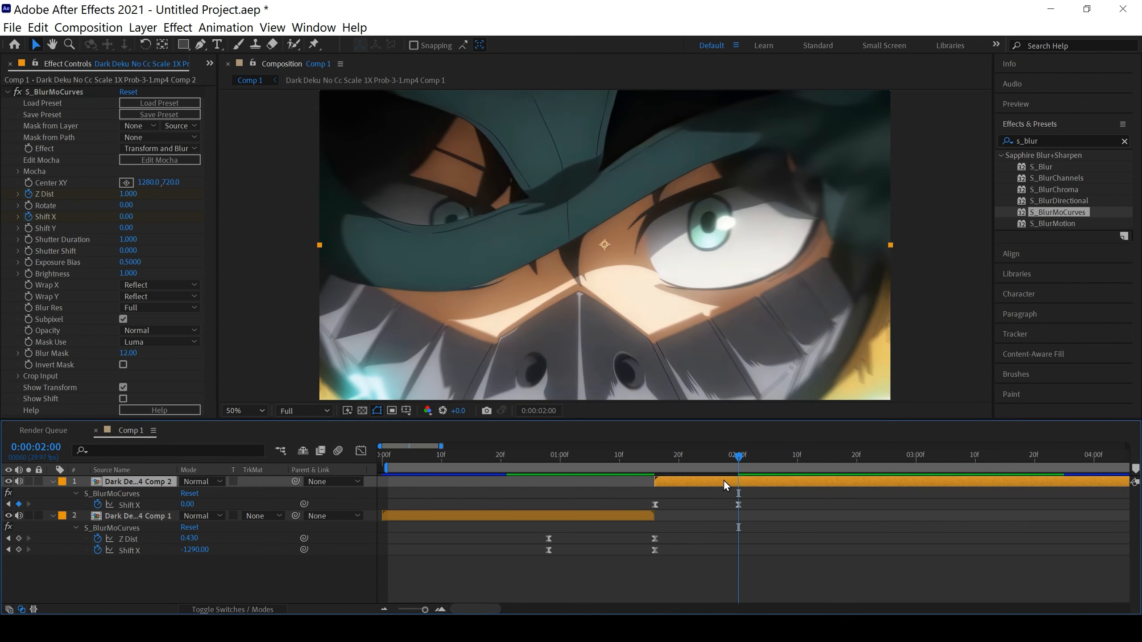
key(u)
drag(750, 499, 631, 503)
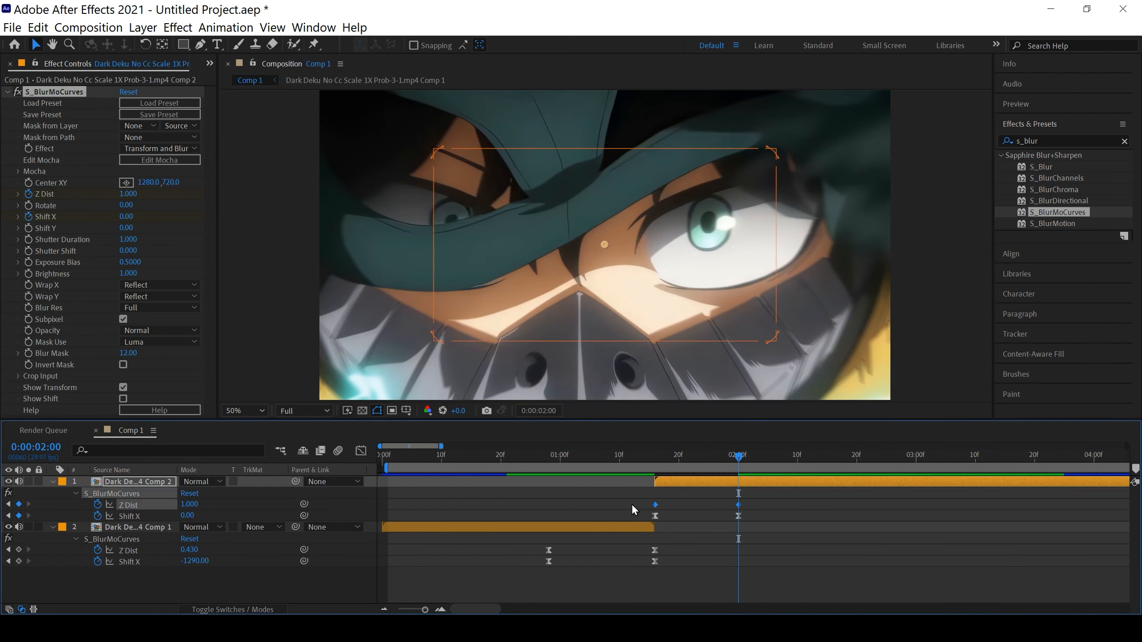
key(F9)
Step: Shape the second clip's Z Dist value curve to rise steeply from the first keyframe and level off gently into the last
click(360, 451)
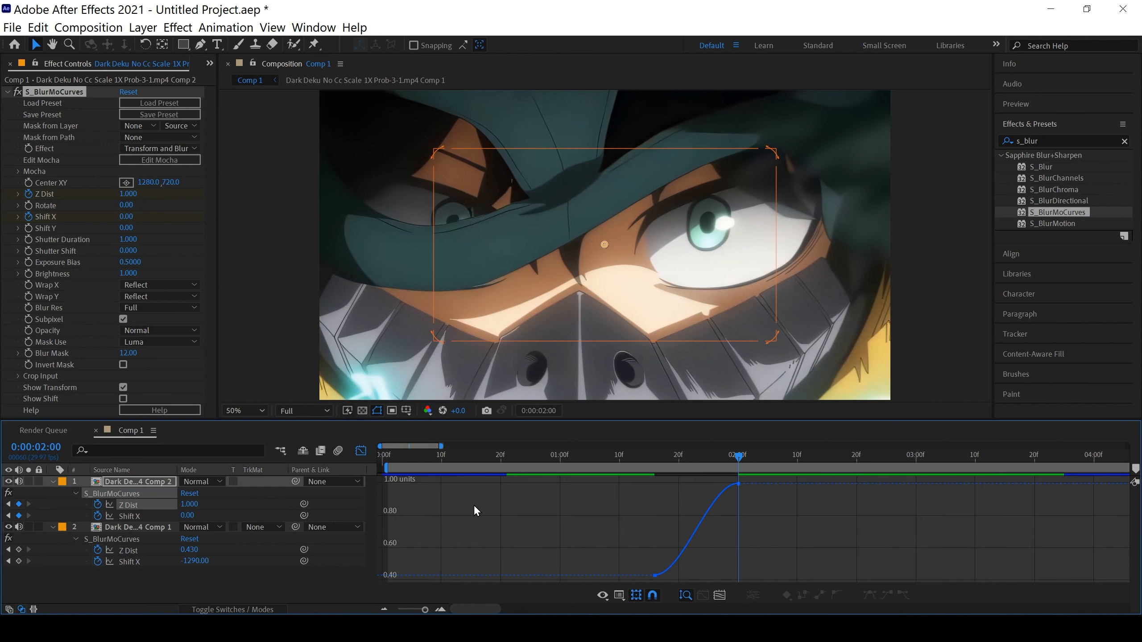
click(656, 576)
drag(682, 576, 656, 520)
drag(735, 459, 701, 466)
key(Page_Up)
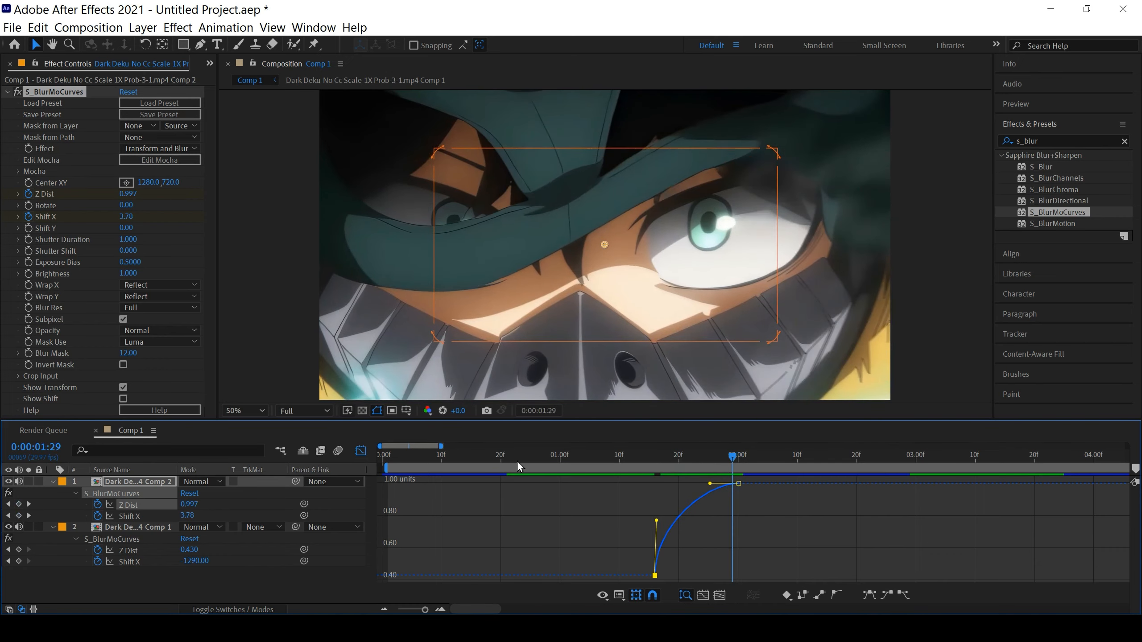
click(361, 450)
Step: Play back the combined slide-zoom transition between the two clips several times to check its motion
drag(604, 455, 524, 457)
key(space)
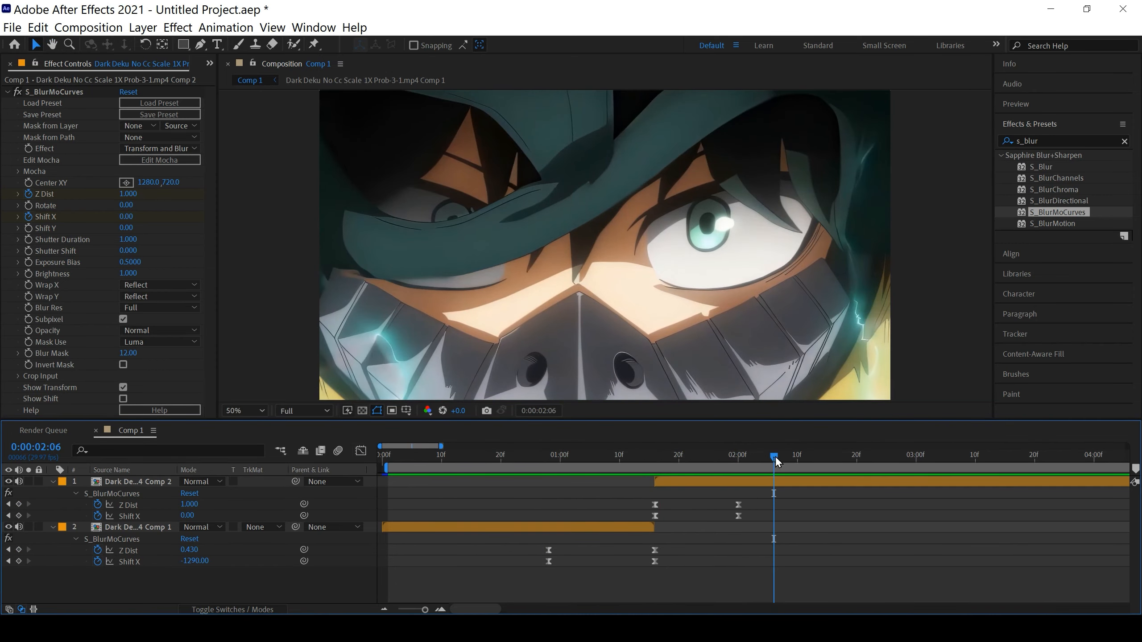
drag(775, 457, 597, 473)
key(space)
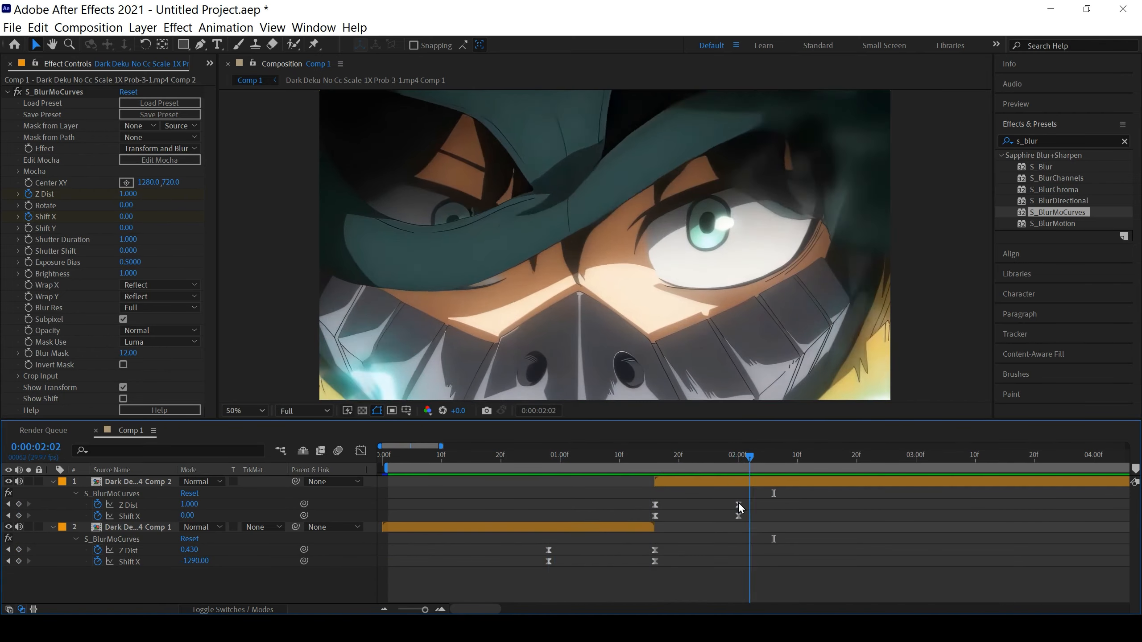
key(space)
click(526, 509)
key(space)
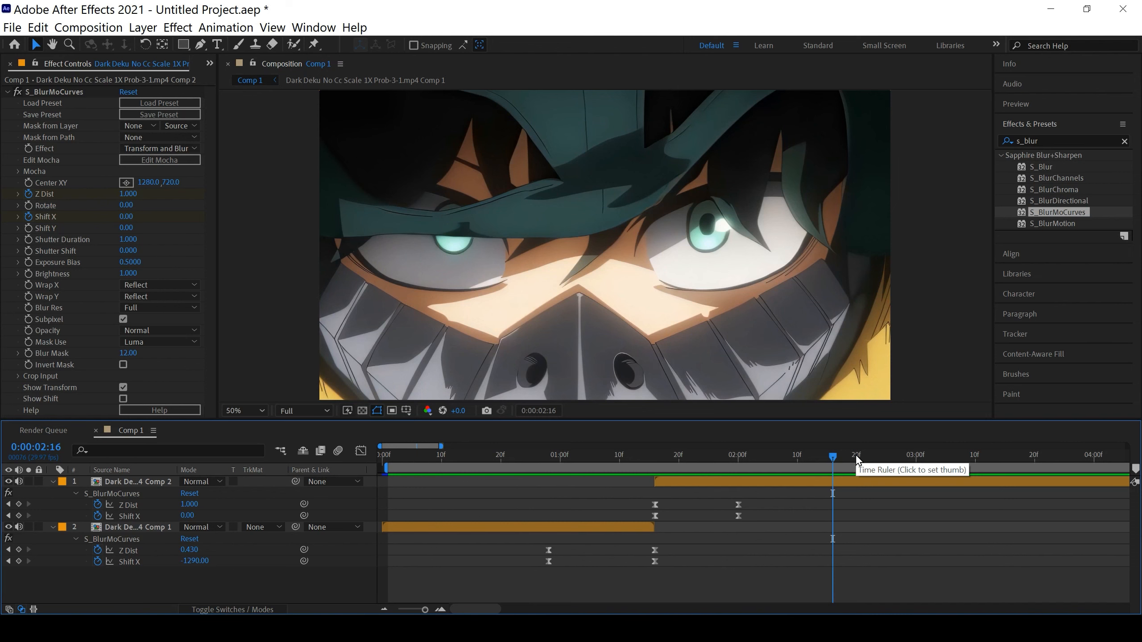
drag(831, 456, 512, 455)
key(space)
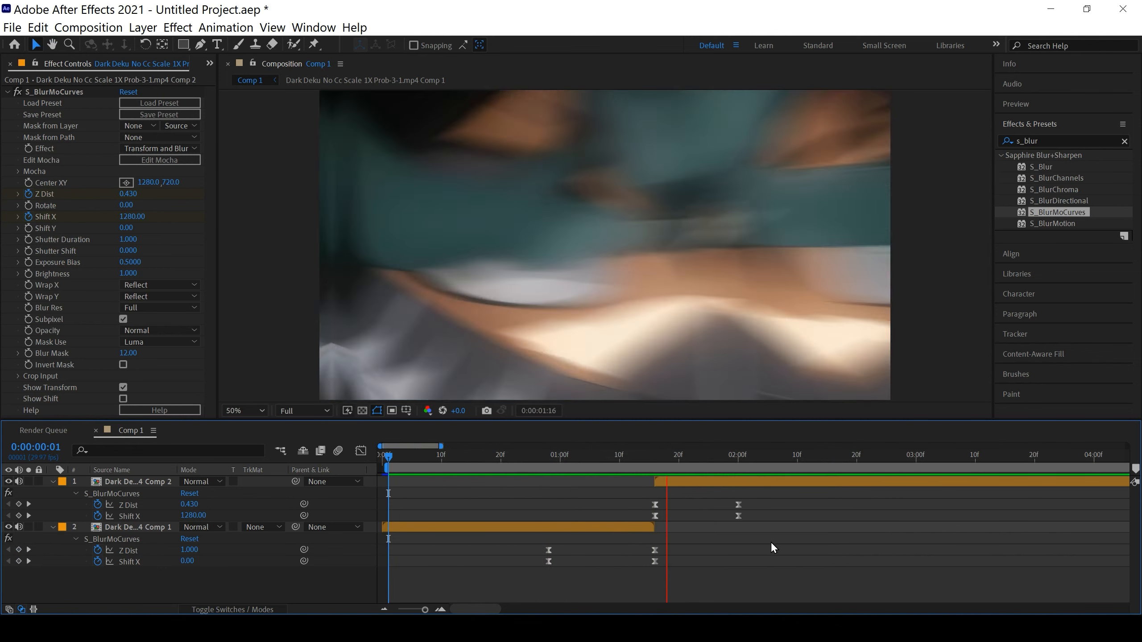
key(space)
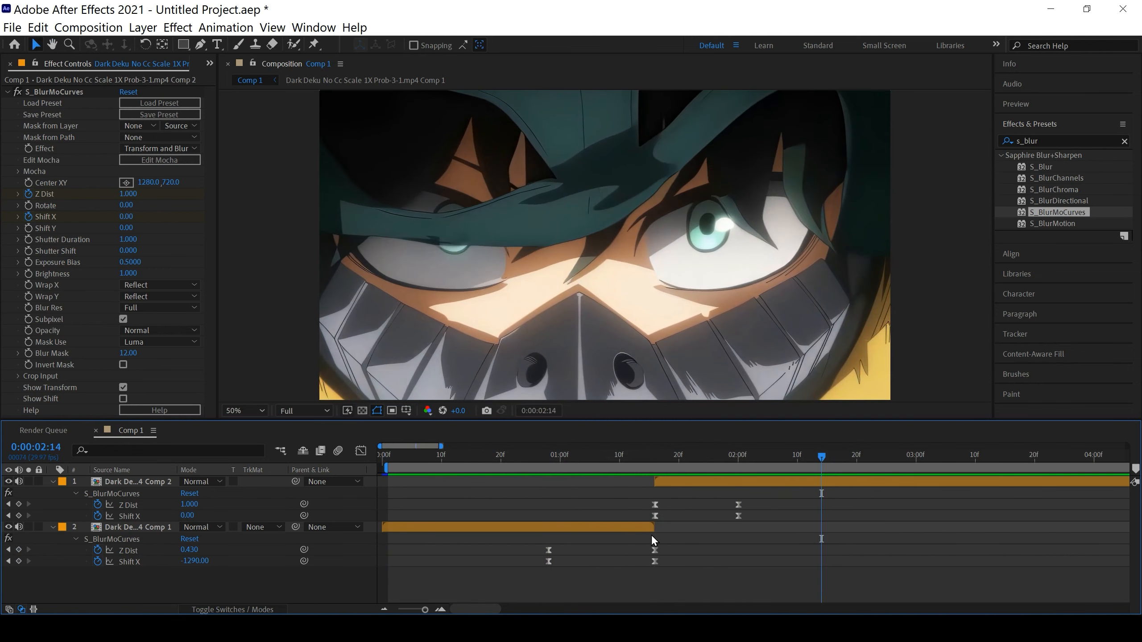